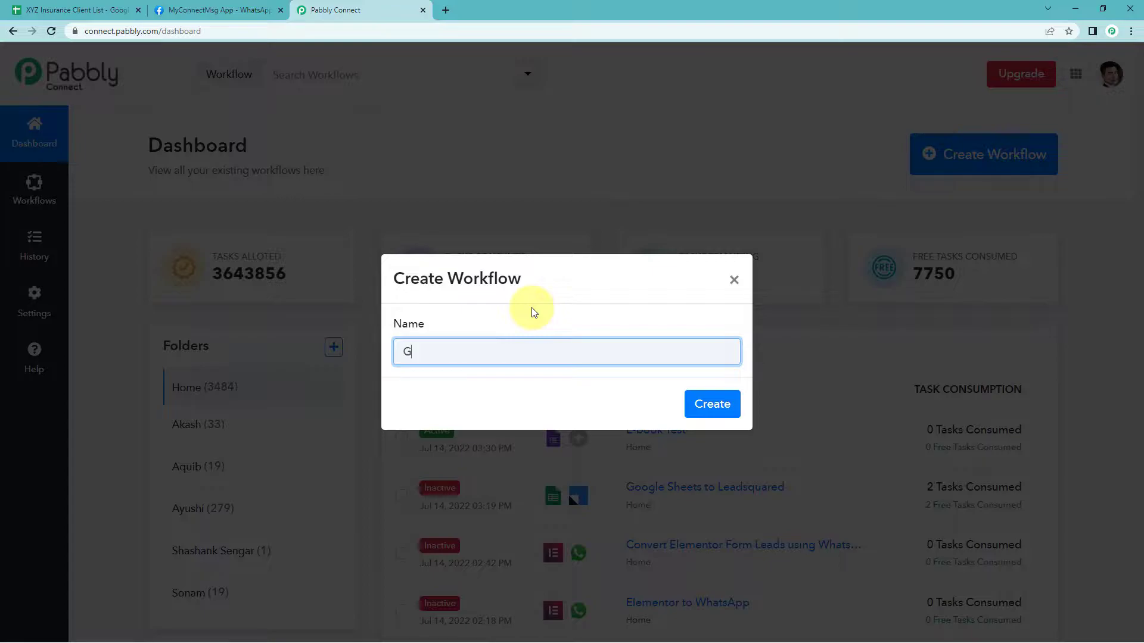
Create a new workflow named Google Sheets to WhatsApp
text(ets to Wa)
key(BackSpace)
text(hatsApp)
click(695, 402)
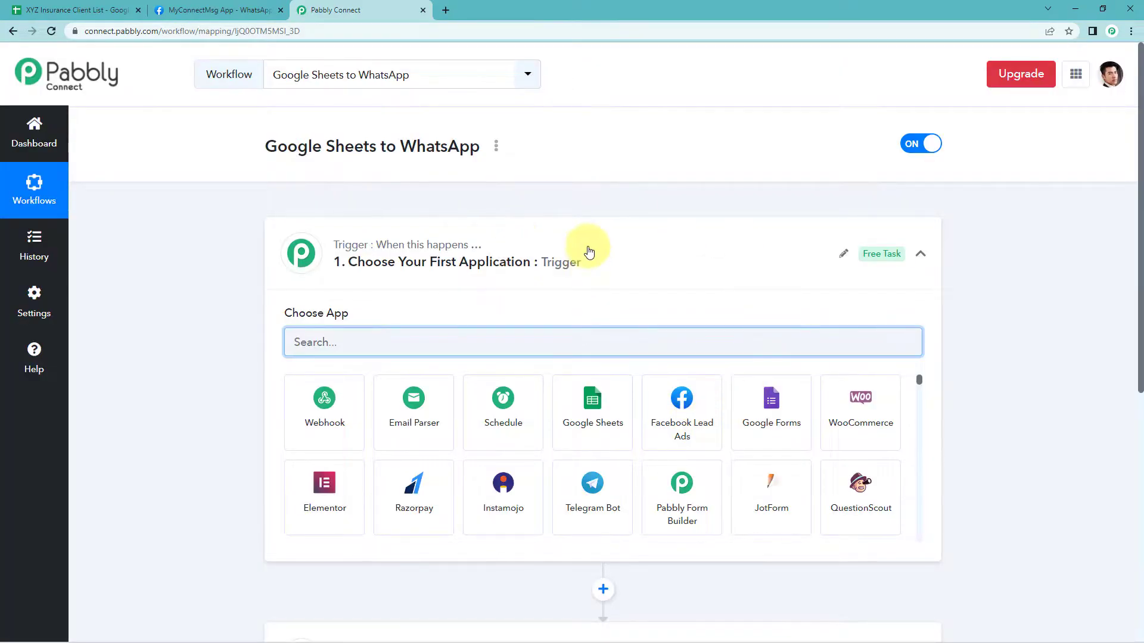
Open the trigger step and choose the Schedule app by searching for it
click(588, 251)
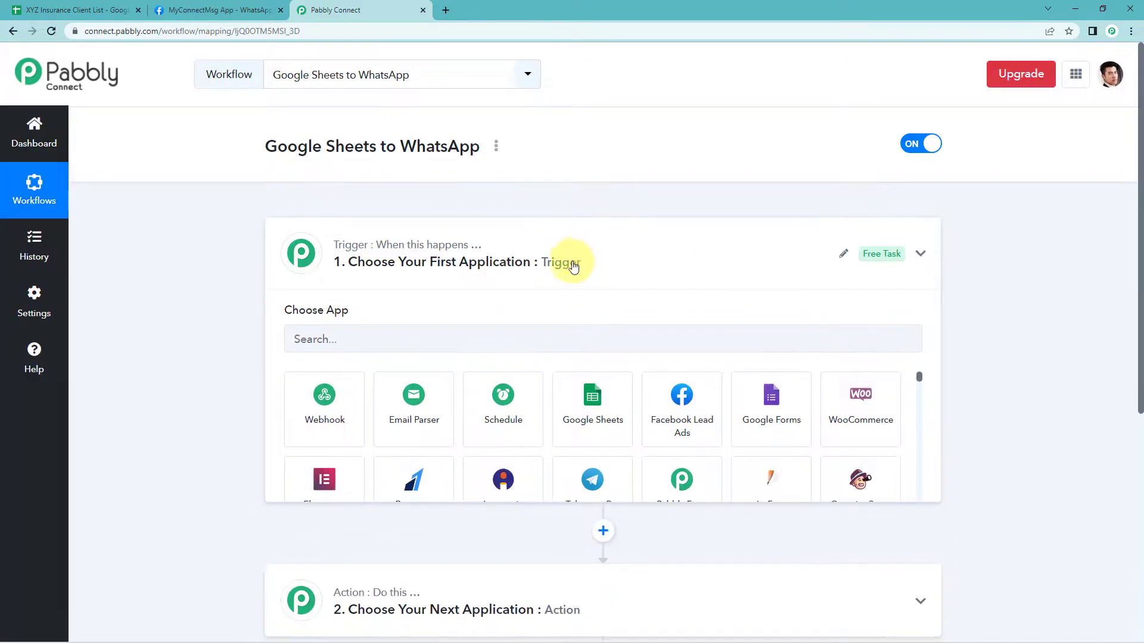
scroll(192, 262, down, 1)
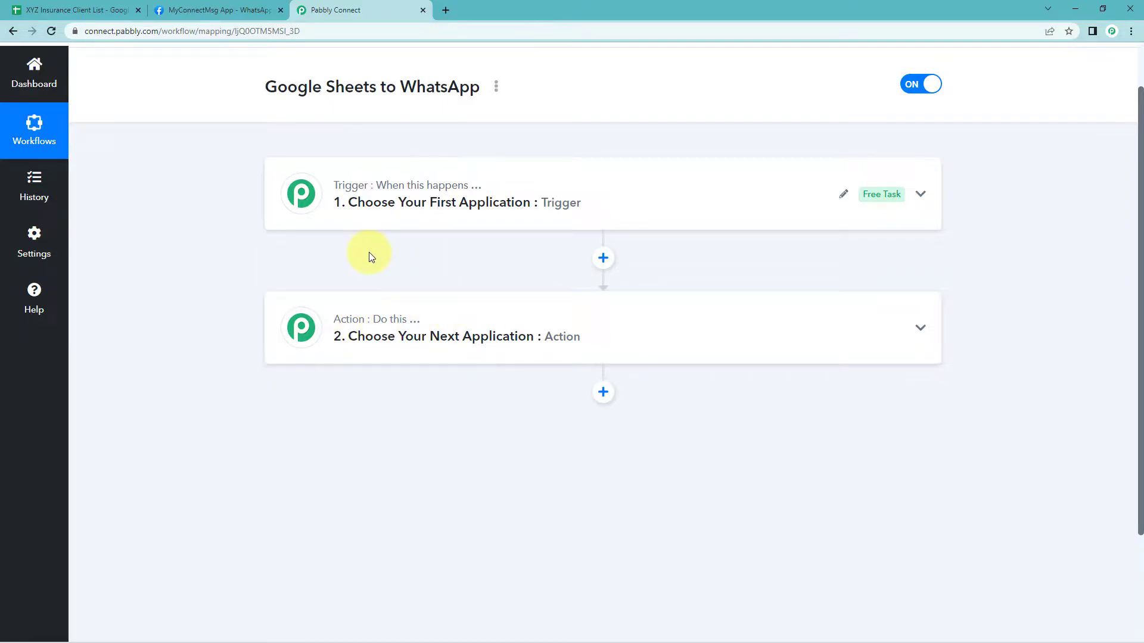
click(419, 203)
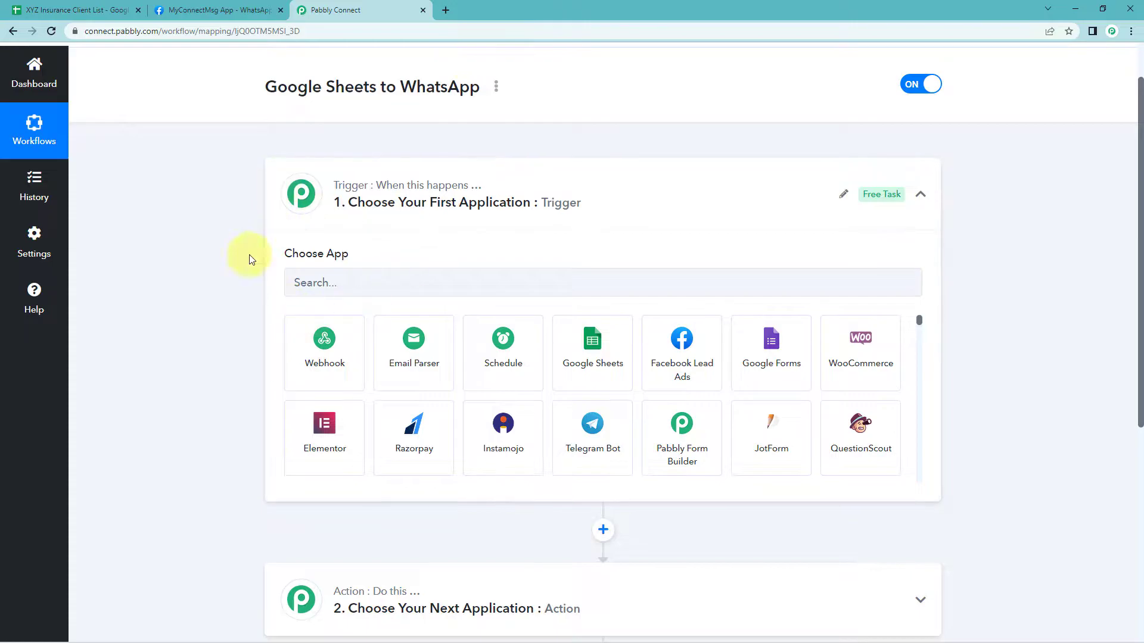
click(355, 285)
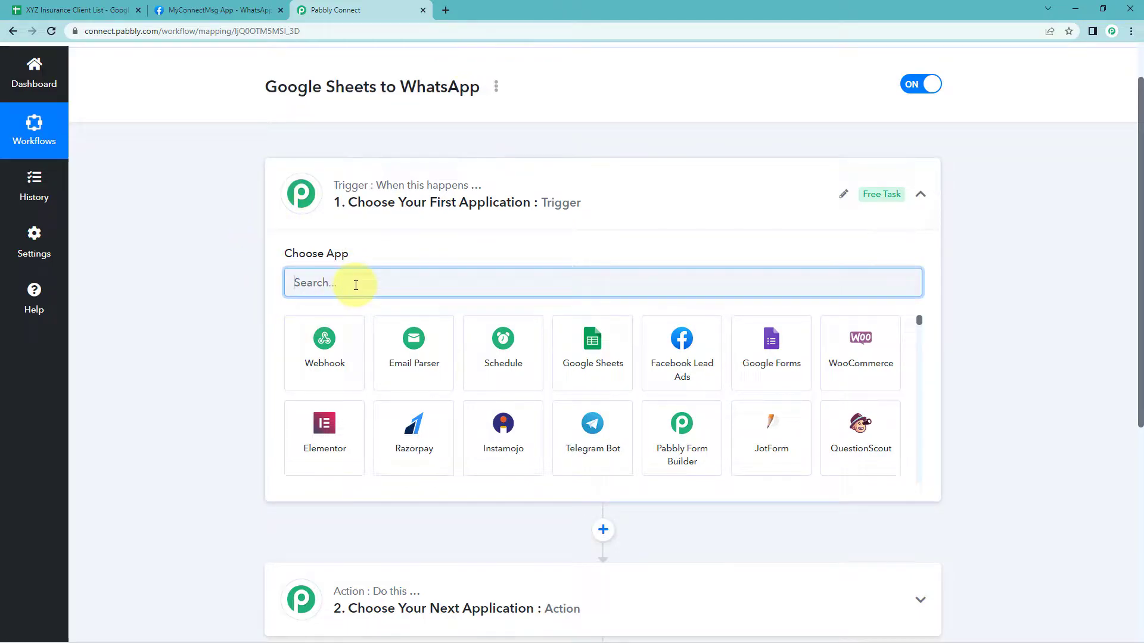
text(Sche)
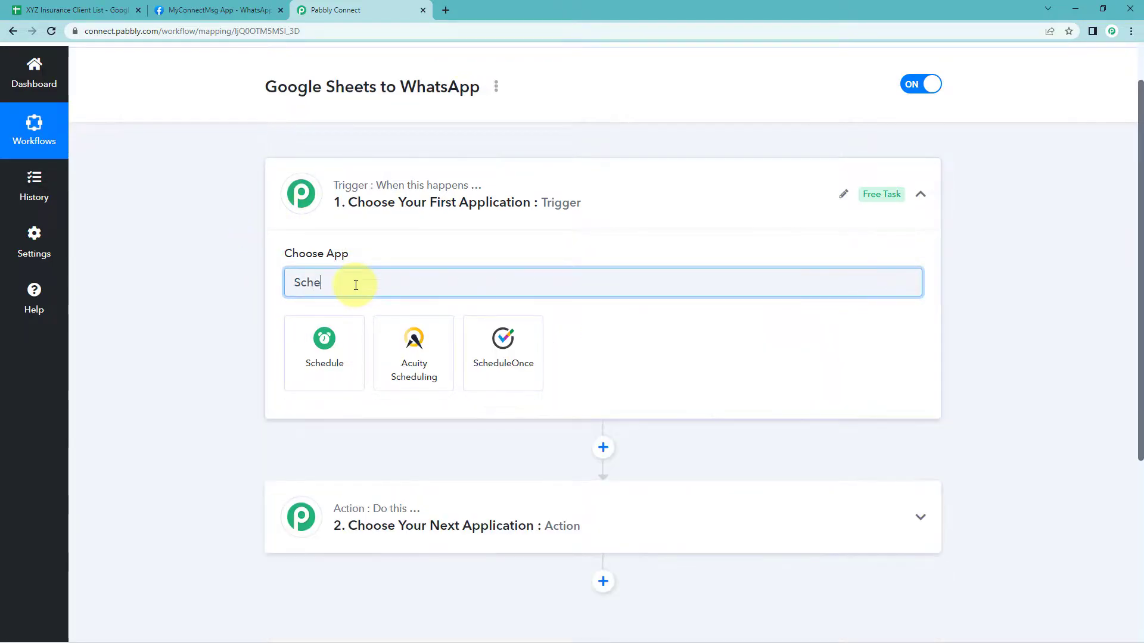
click(337, 349)
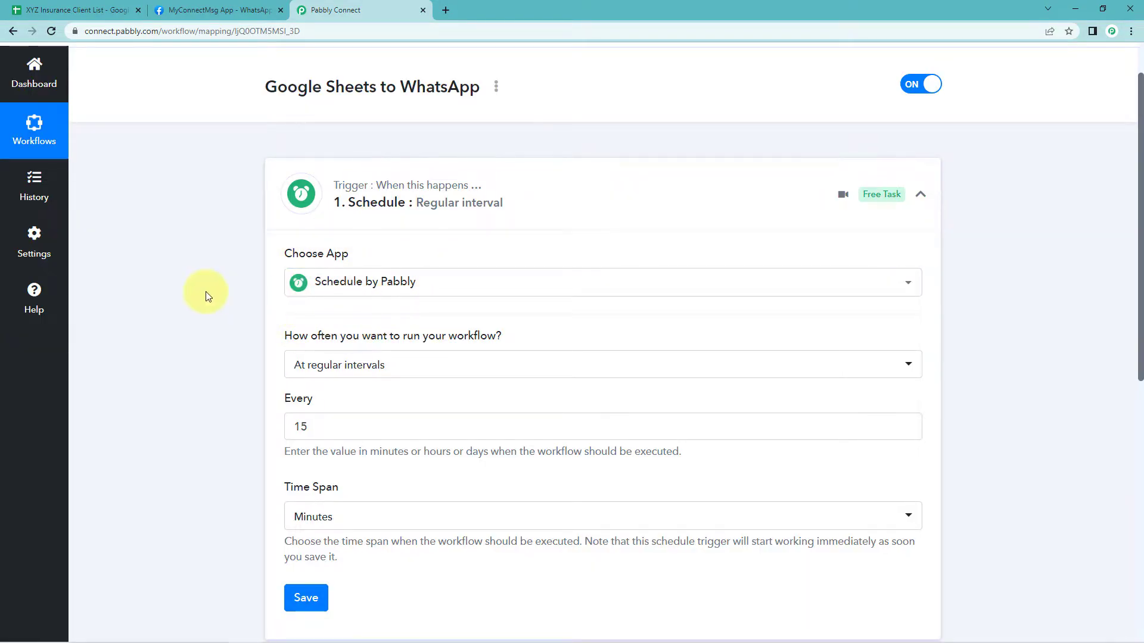
Set the schedule trigger to run every day at 10:00 and save it
scroll(202, 301, down, 1)
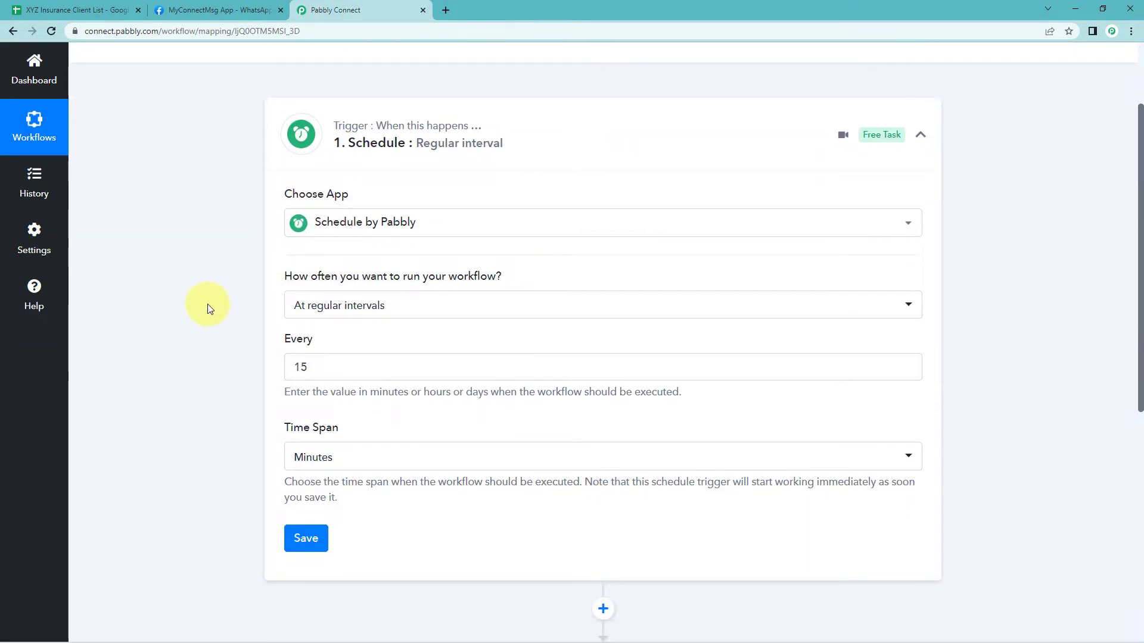
click(395, 307)
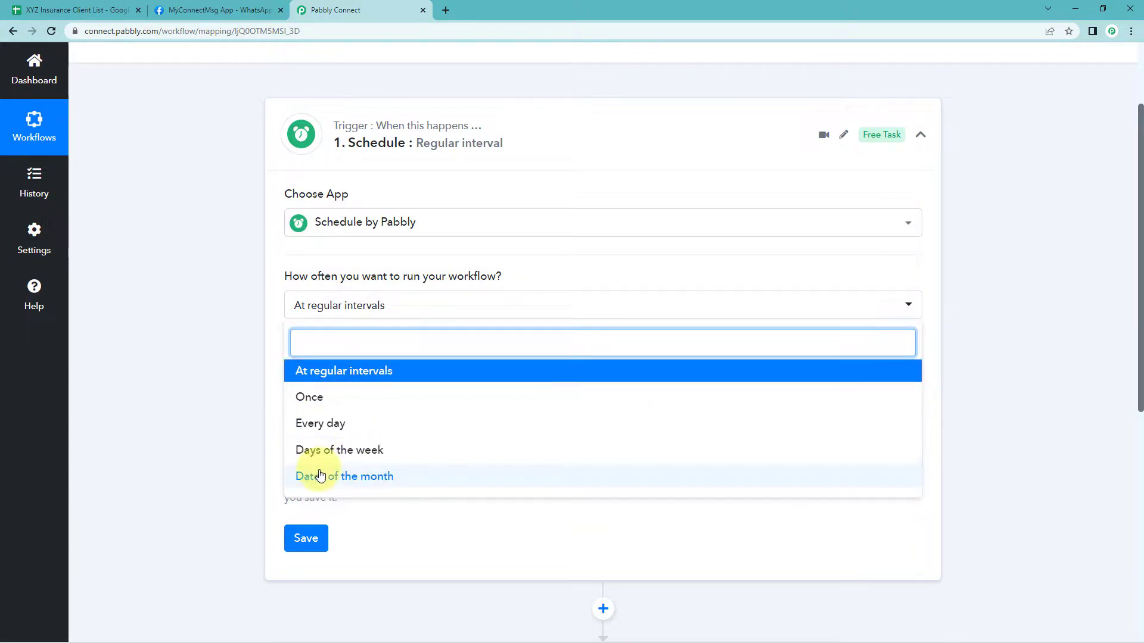
click(356, 427)
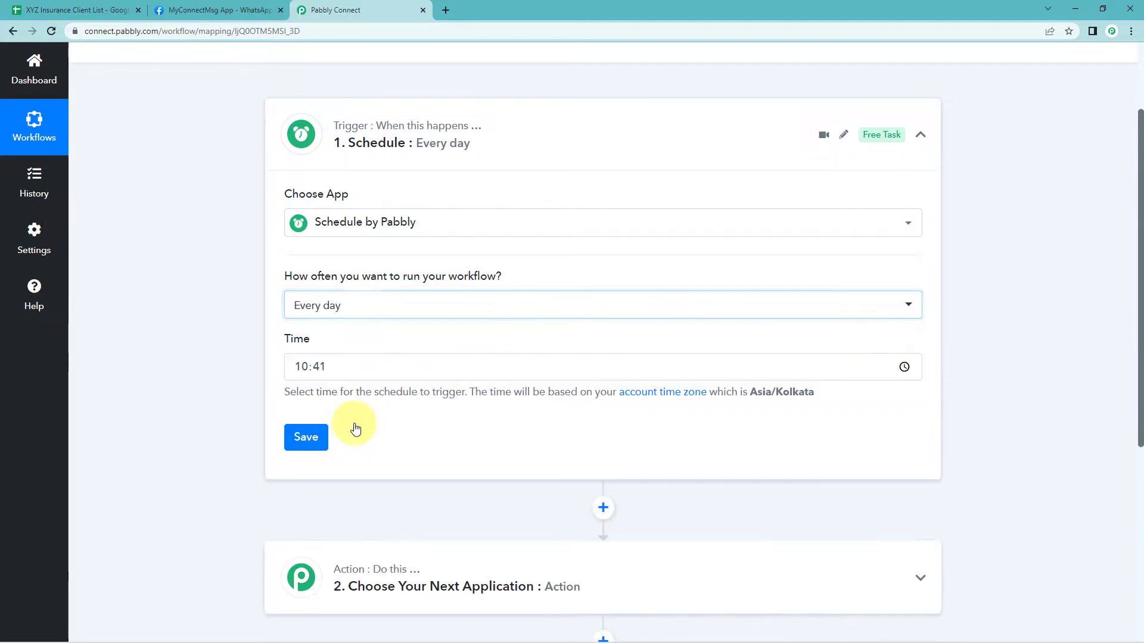
click(318, 367)
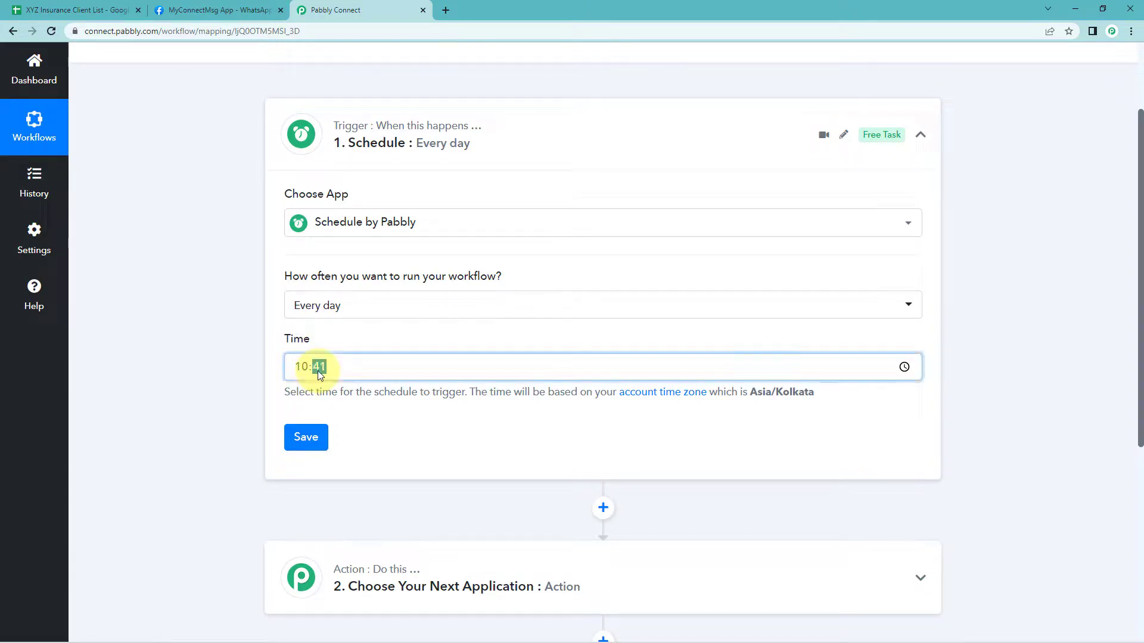
click(231, 342)
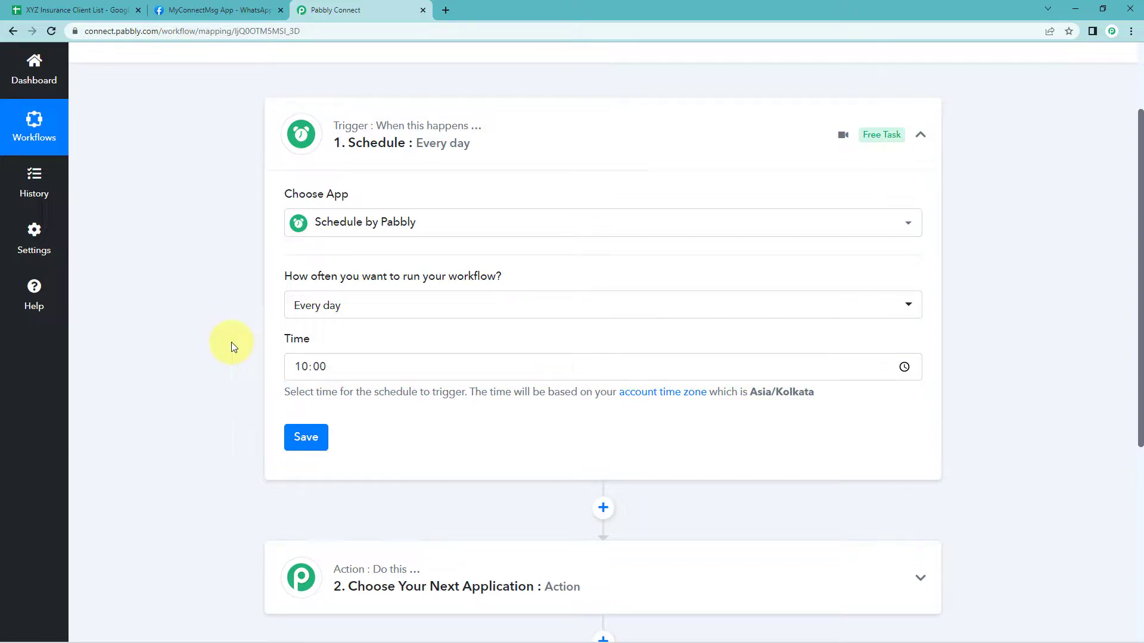
scroll(232, 342, down, 1)
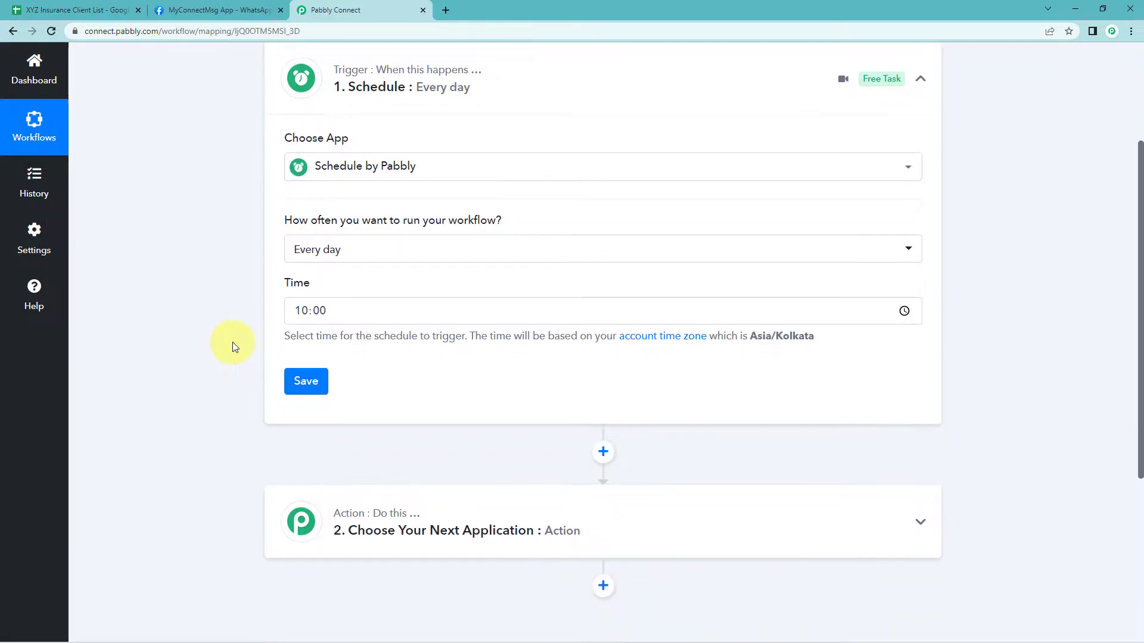
click(298, 378)
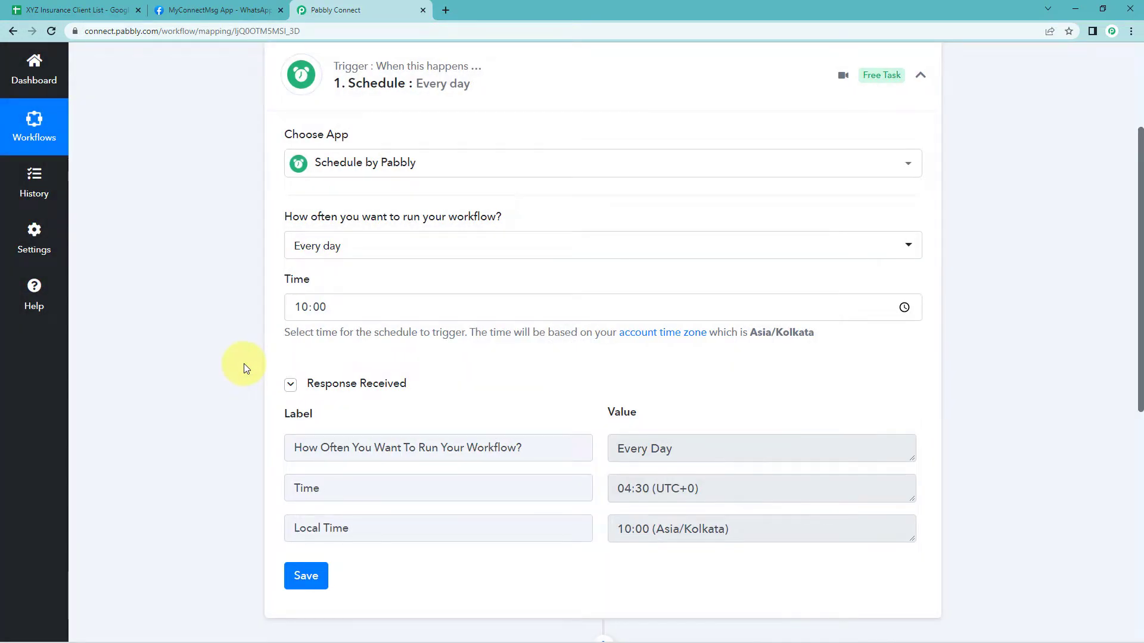
Add Google Sheets as the action app with the Get Row(s) action event
scroll(227, 365, down, 6)
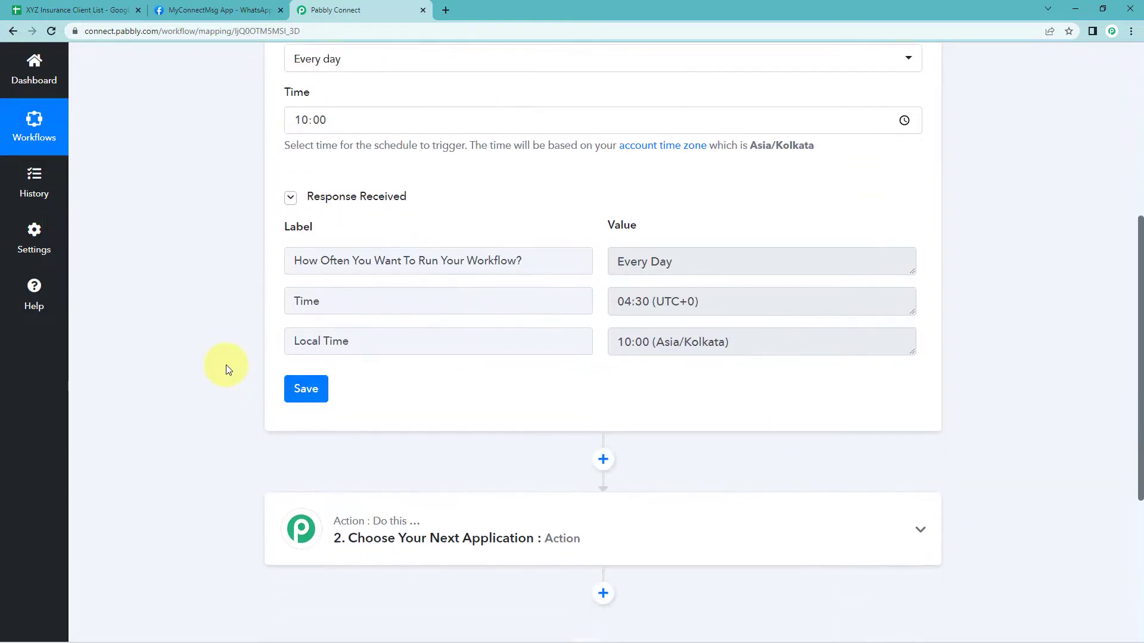
click(455, 367)
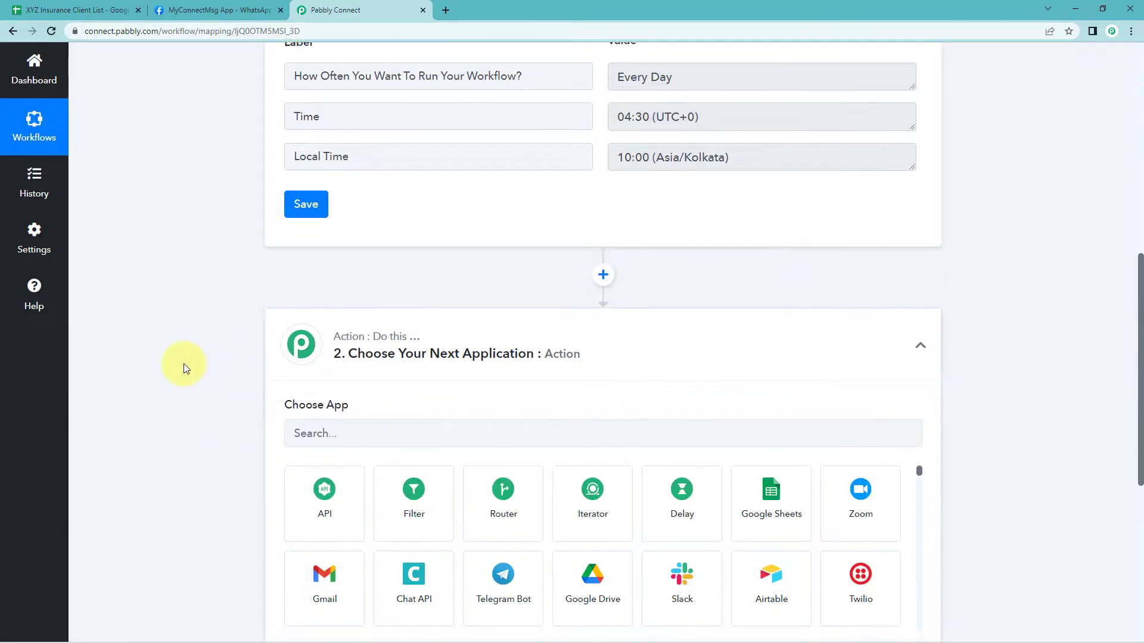
scroll(183, 361, down, 3)
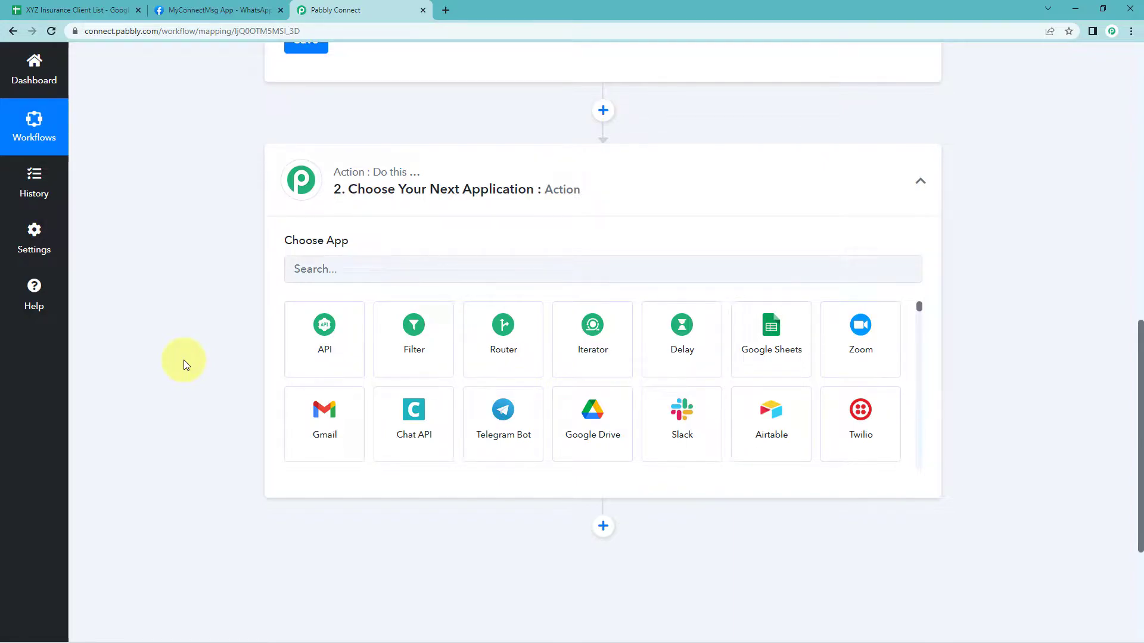
click(772, 343)
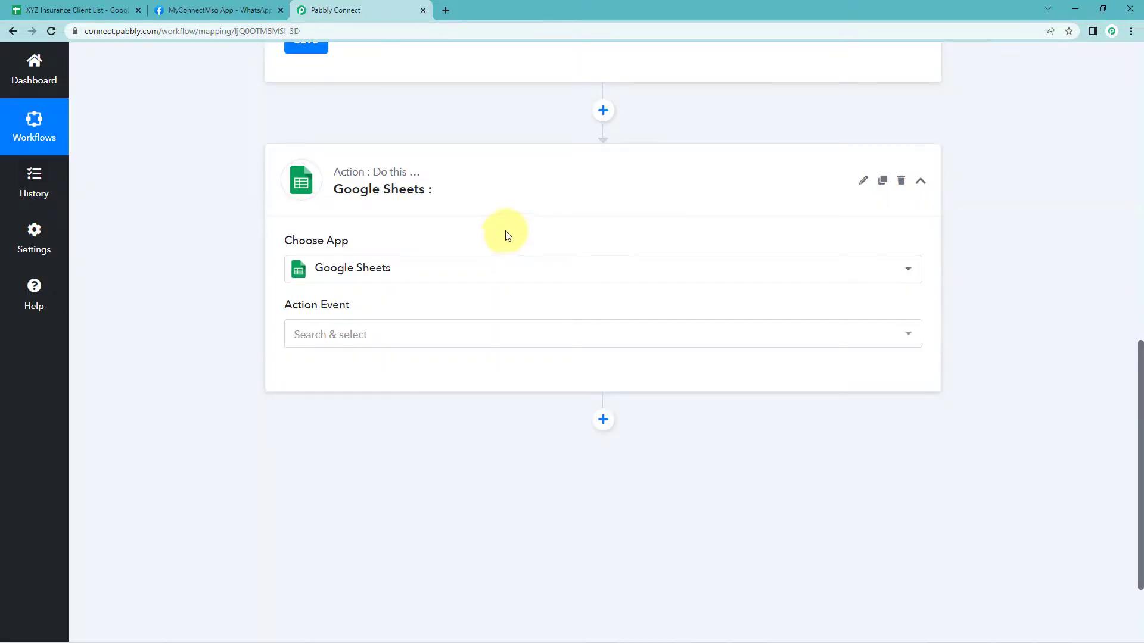
click(356, 332)
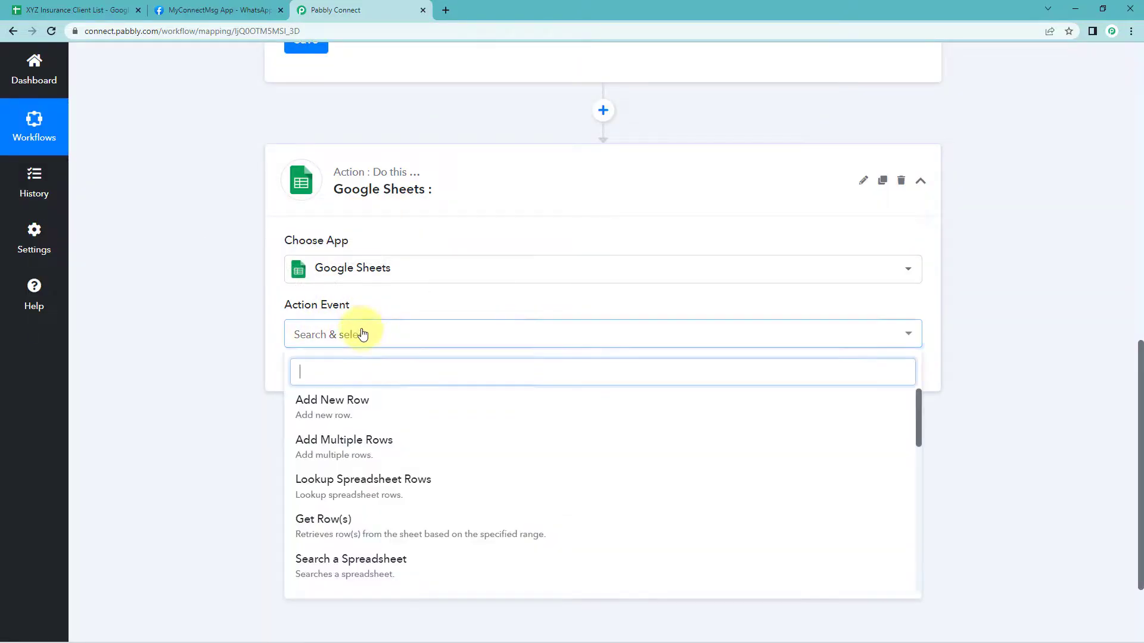
click(308, 523)
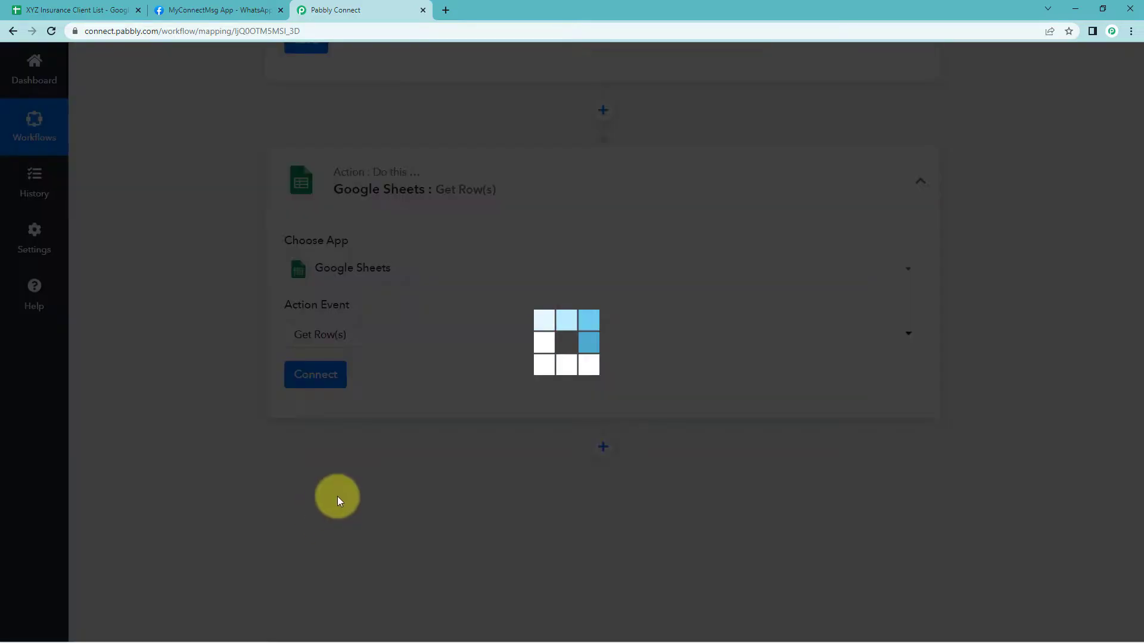
Add a new Google Sheets connection and authorize access with the Google account
click(286, 375)
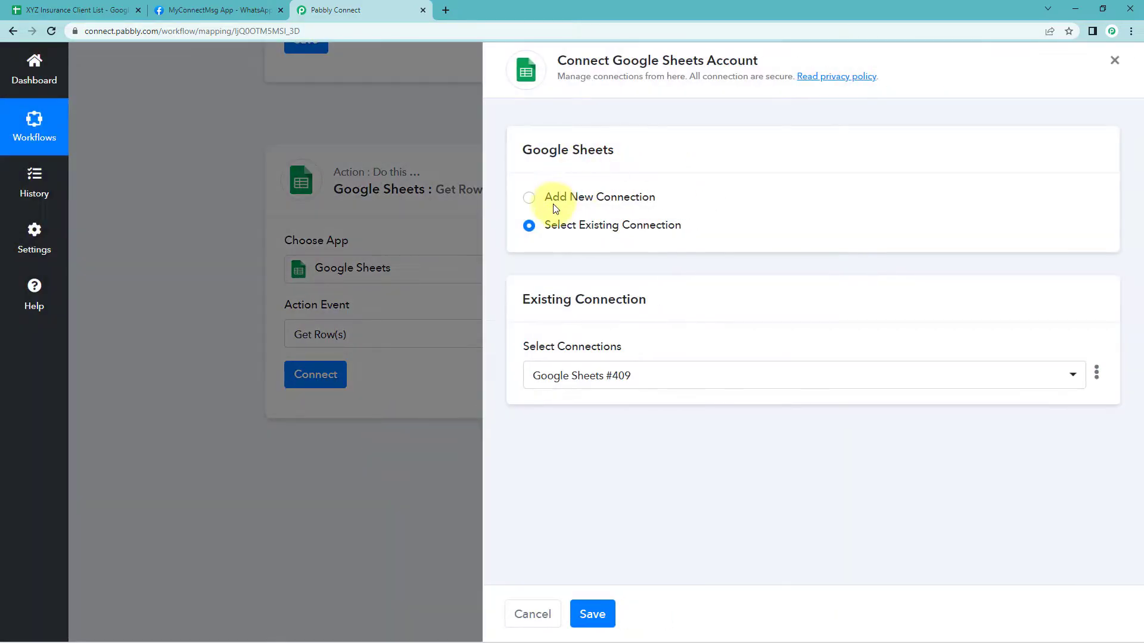
click(563, 206)
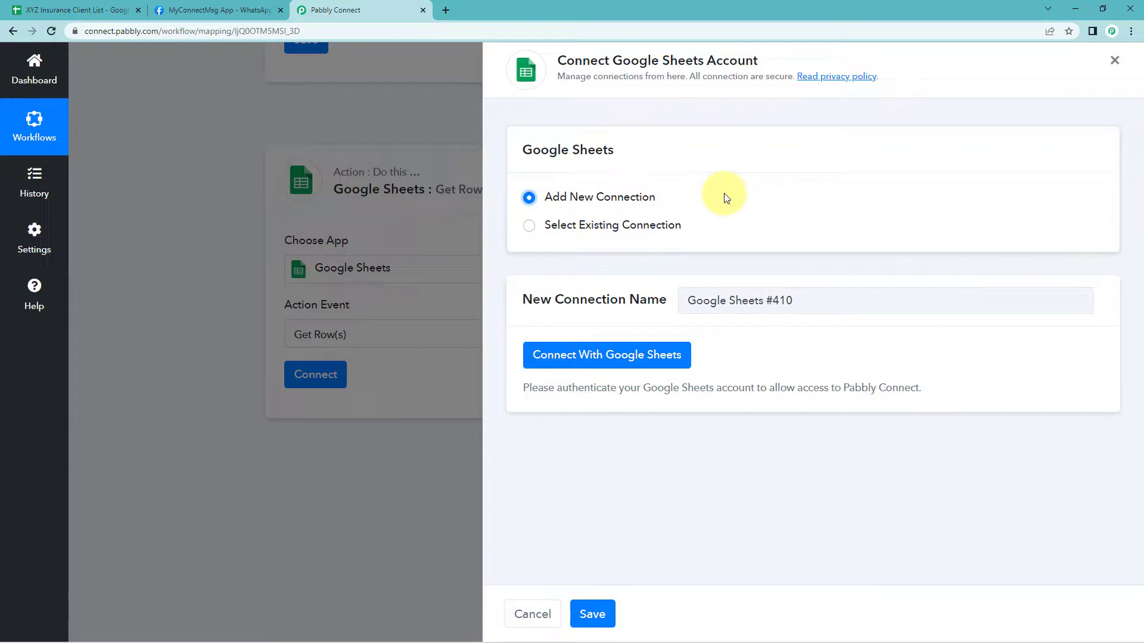
click(590, 356)
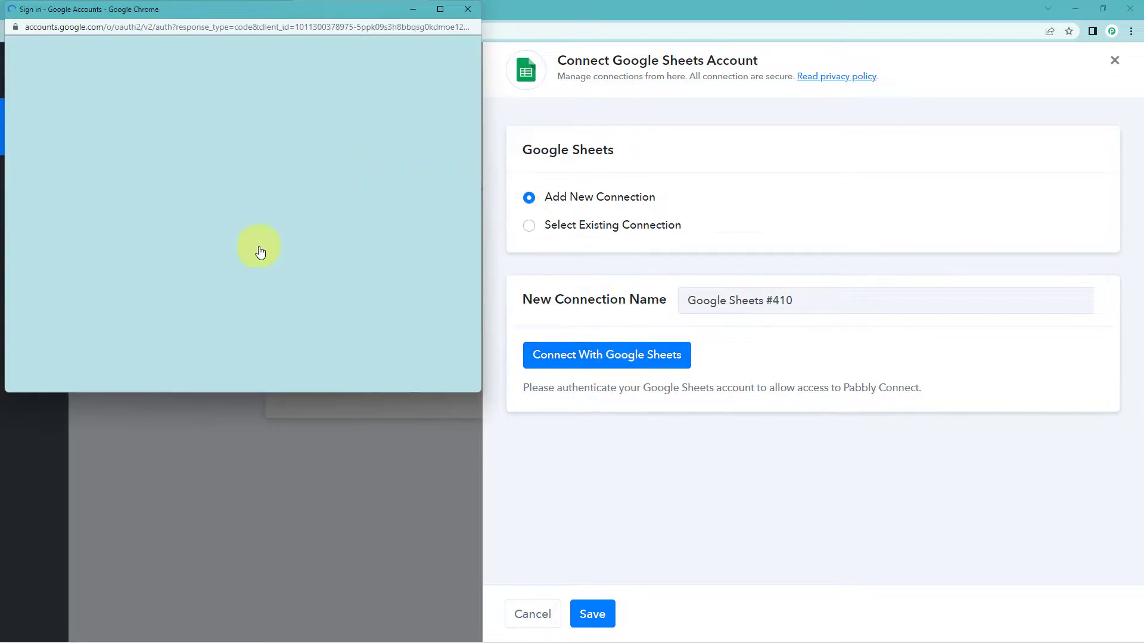
click(207, 294)
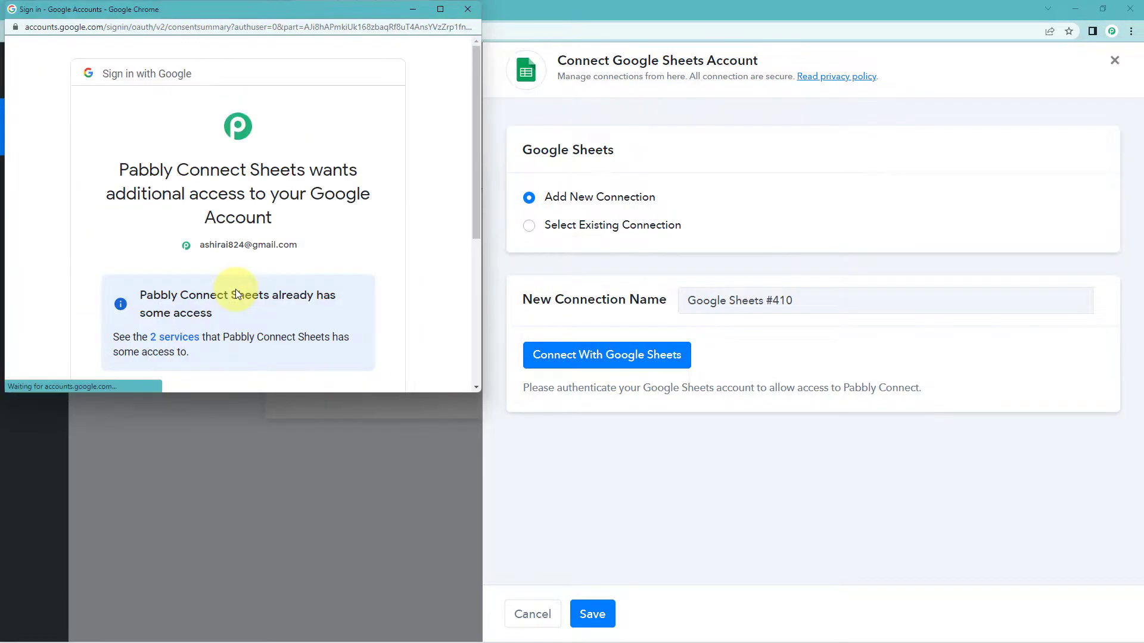
scroll(250, 290, down, 5)
click(294, 288)
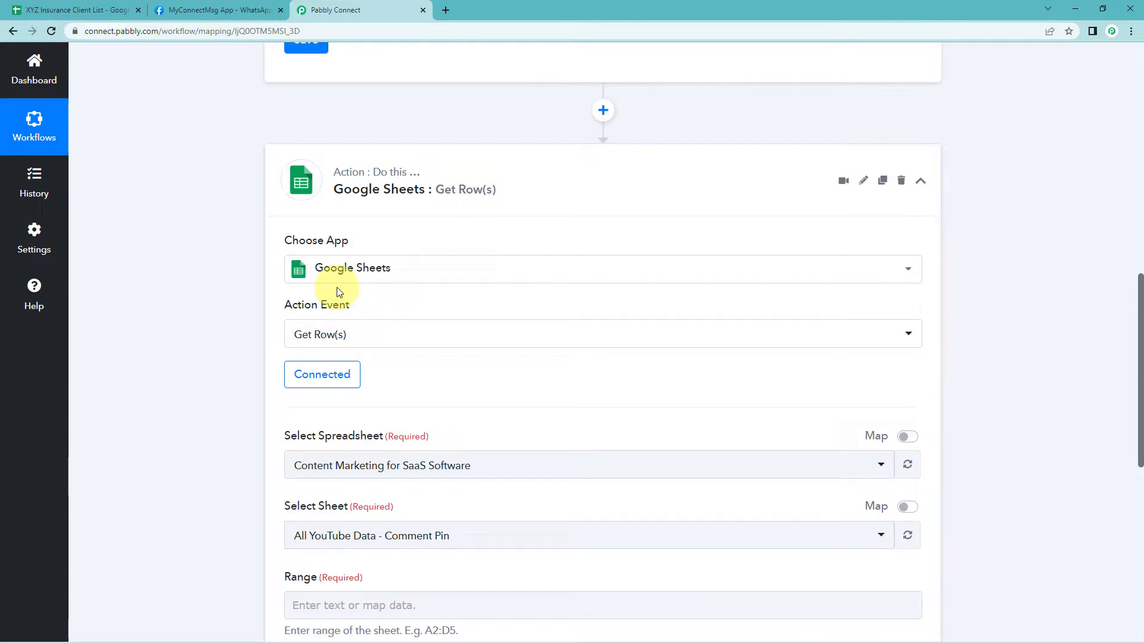
Open the spreadsheet selector and scroll through the list of available spreadsheets
scroll(337, 292, down, 3)
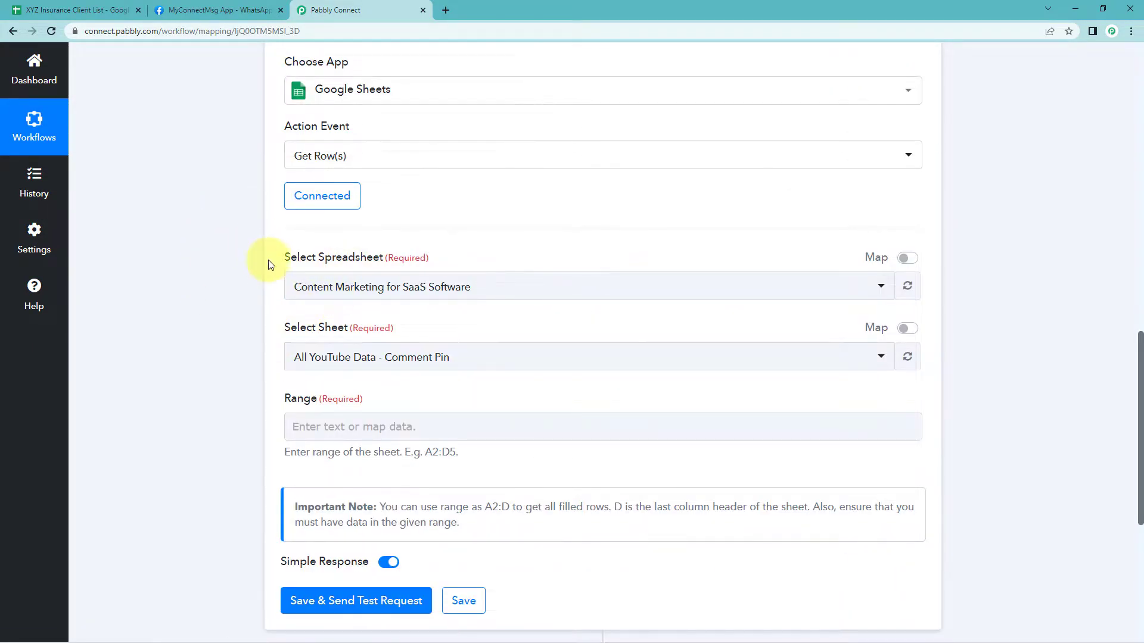
click(472, 286)
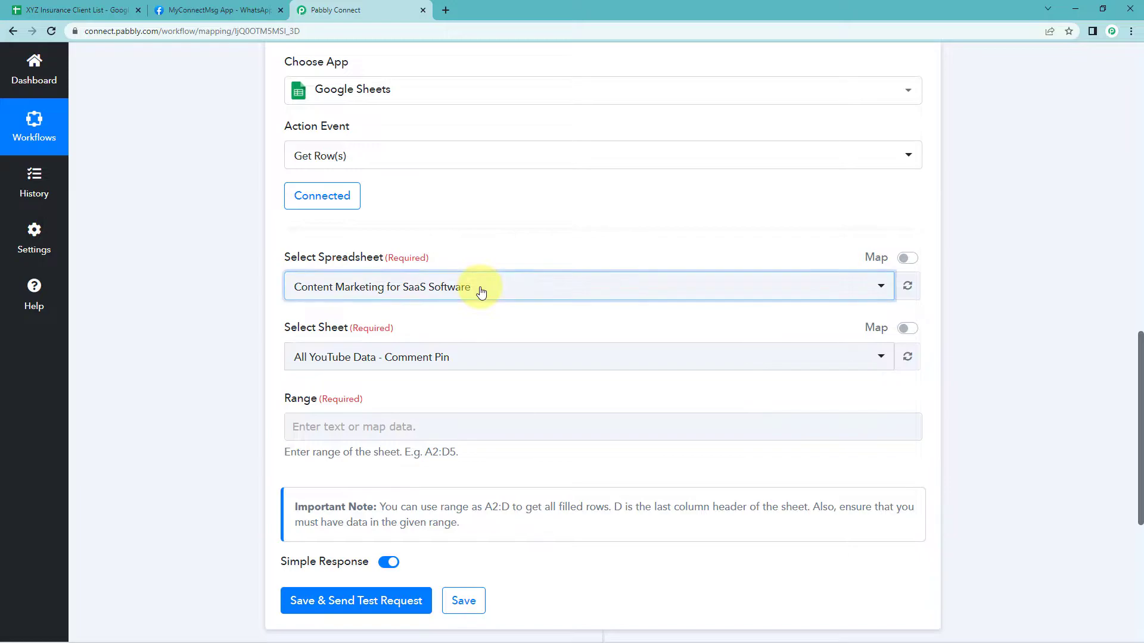
scroll(374, 371, down, 2)
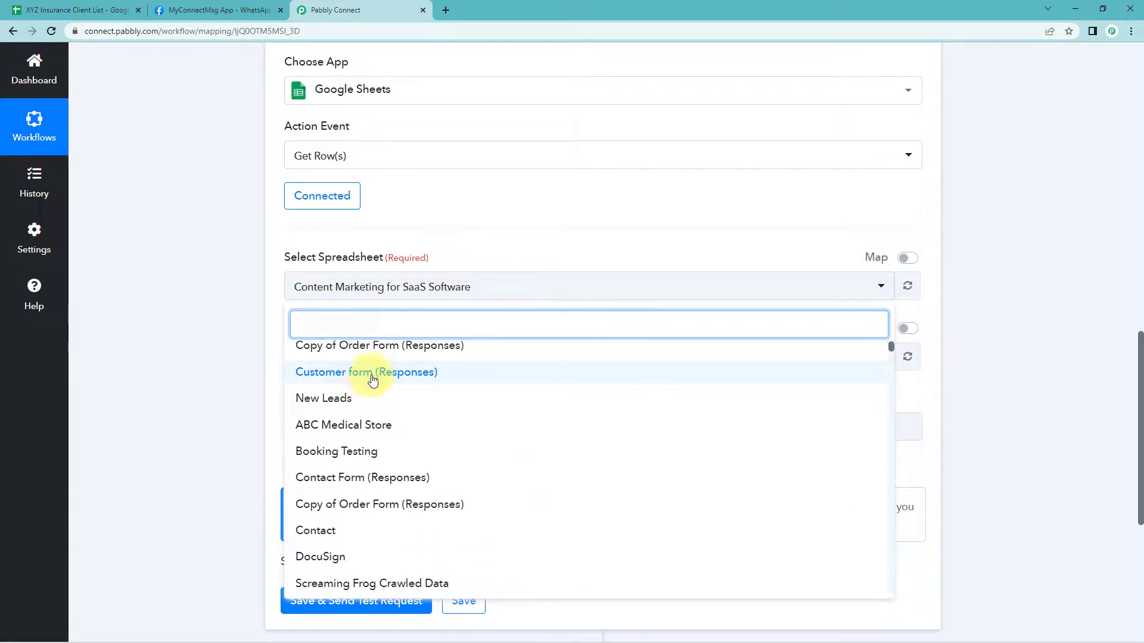
scroll(246, 364, down, 1)
scroll(357, 354, down, 3)
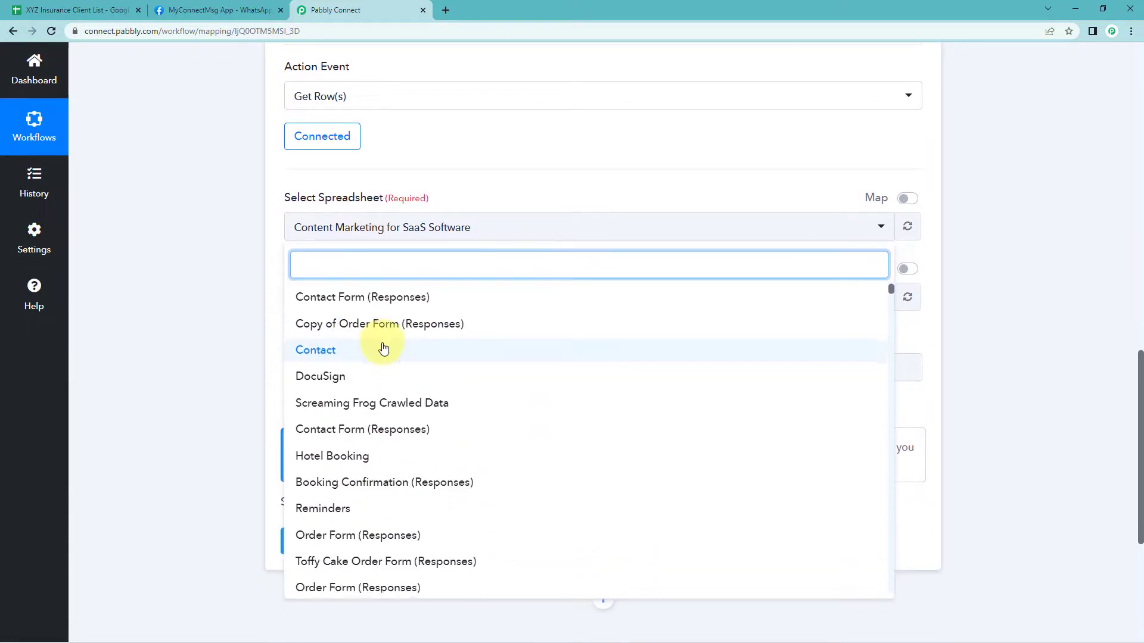
scroll(383, 346, up, 4)
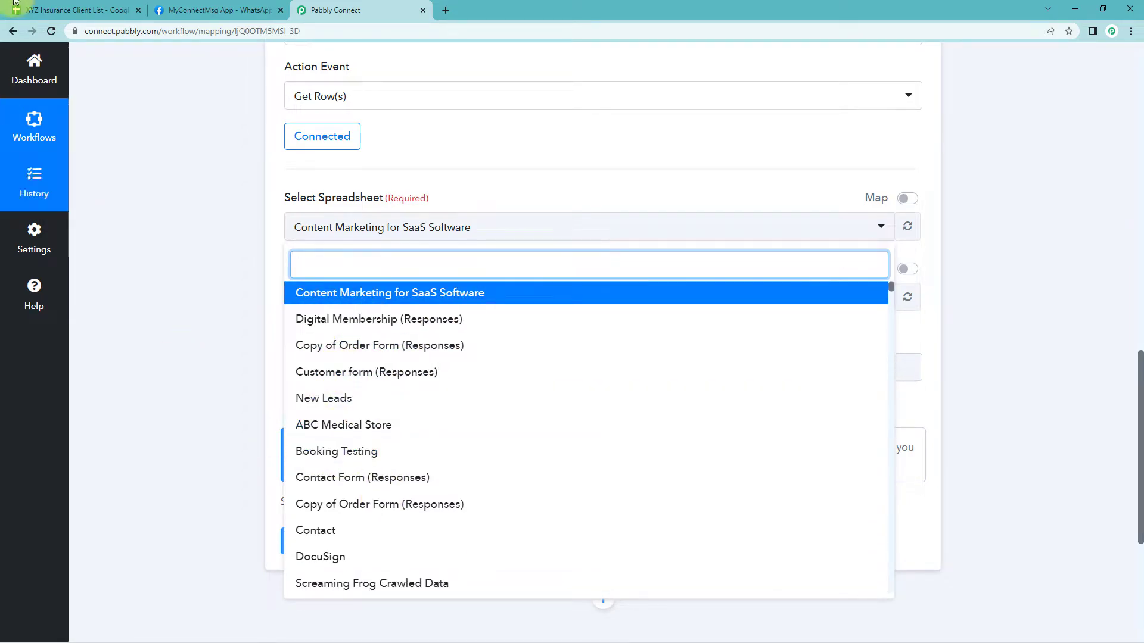
Switch to the XYZ Insurance Client List spreadsheet tab to review its columns, then return to the workflow
click(52, 6)
click(116, 199)
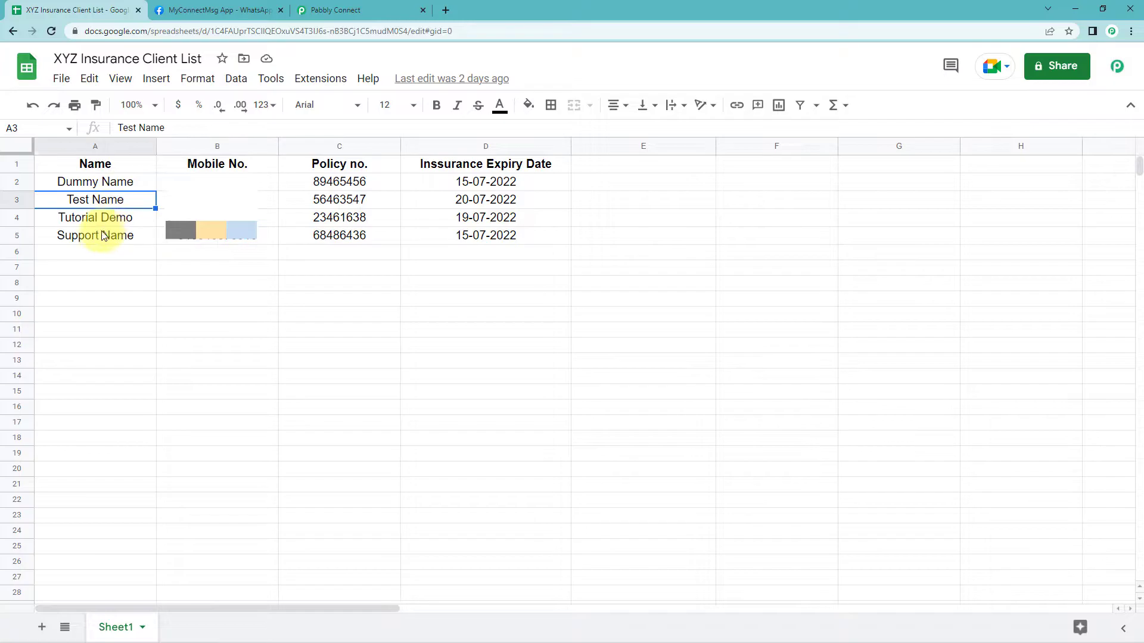
click(101, 253)
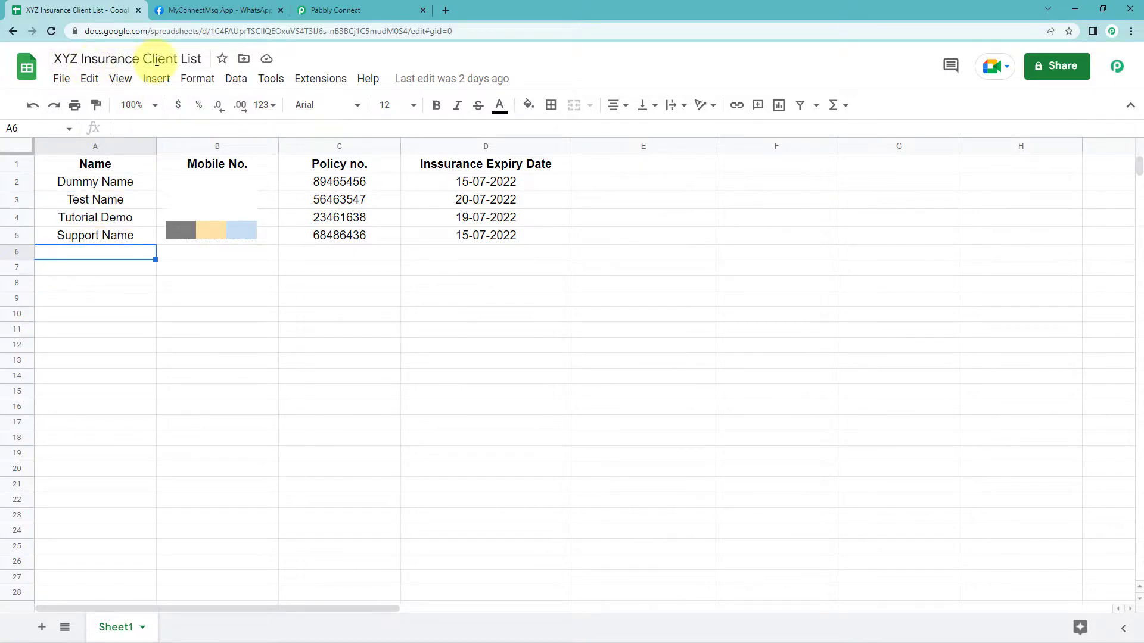
click(322, 10)
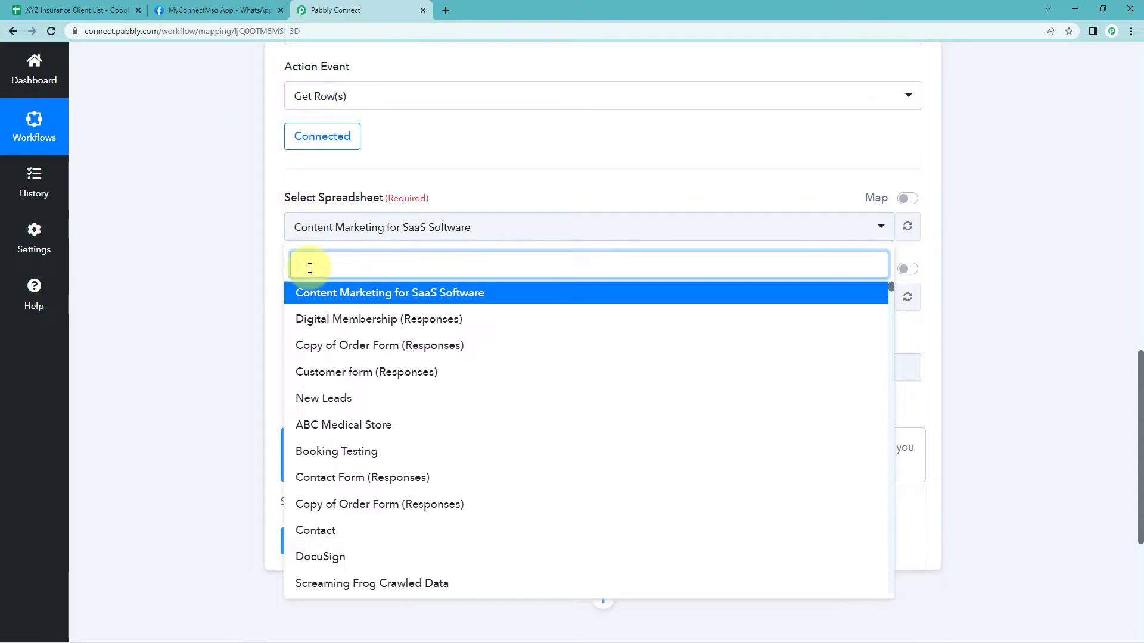
Search for and select the XYZ Insurance Client List spreadsheet
text(XZY)
key(BackSpace)
key(BackSpace)
key(BackSpace)
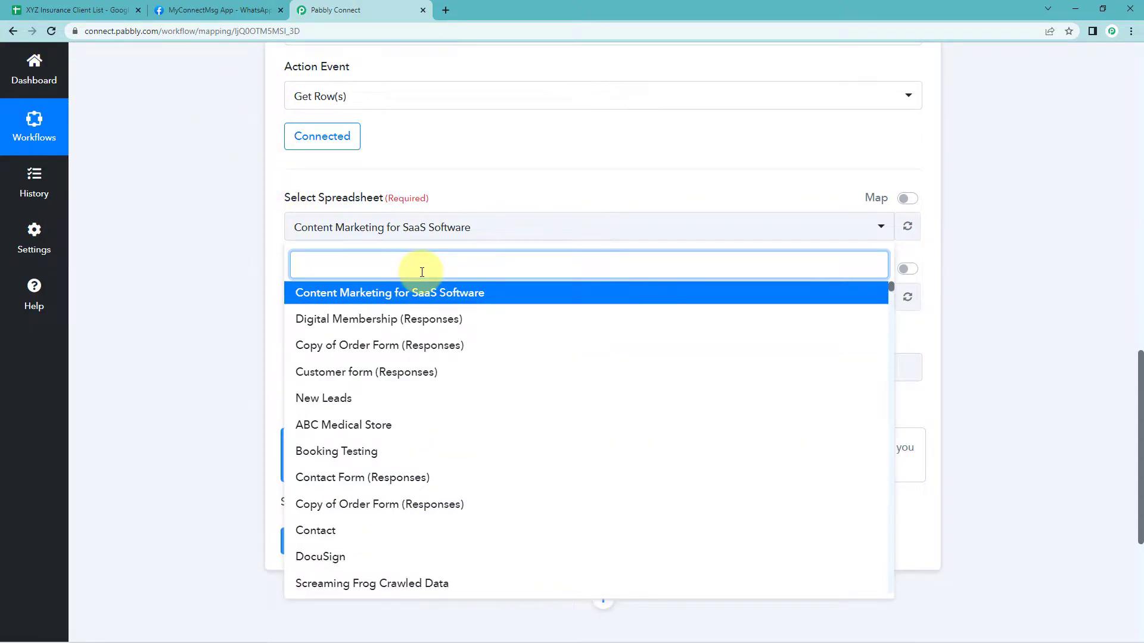
text(XY)
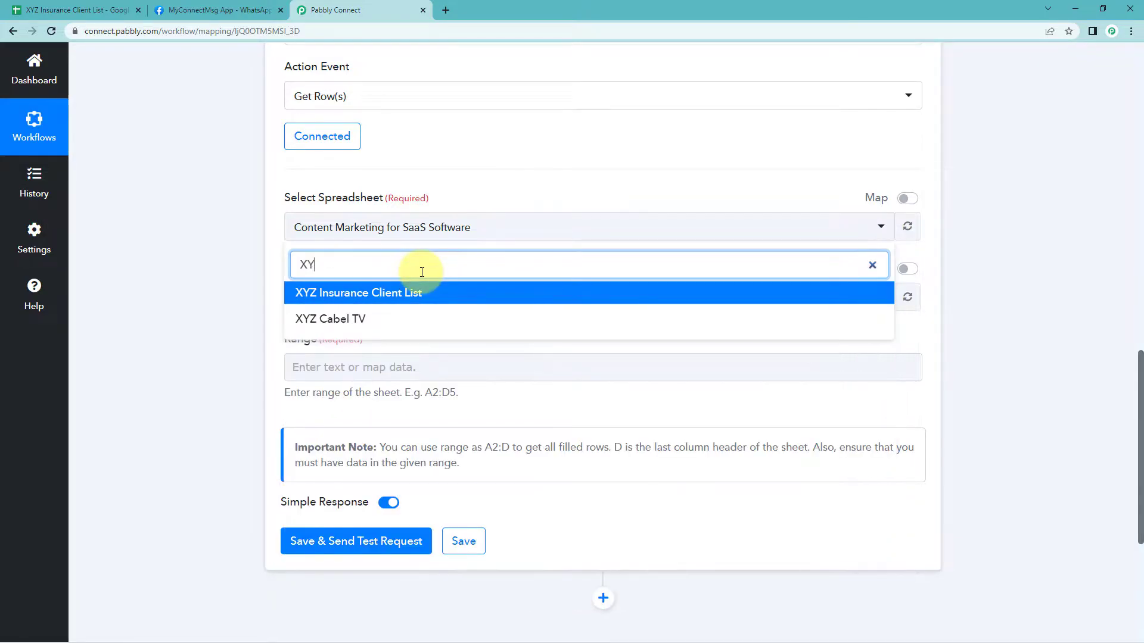
click(383, 294)
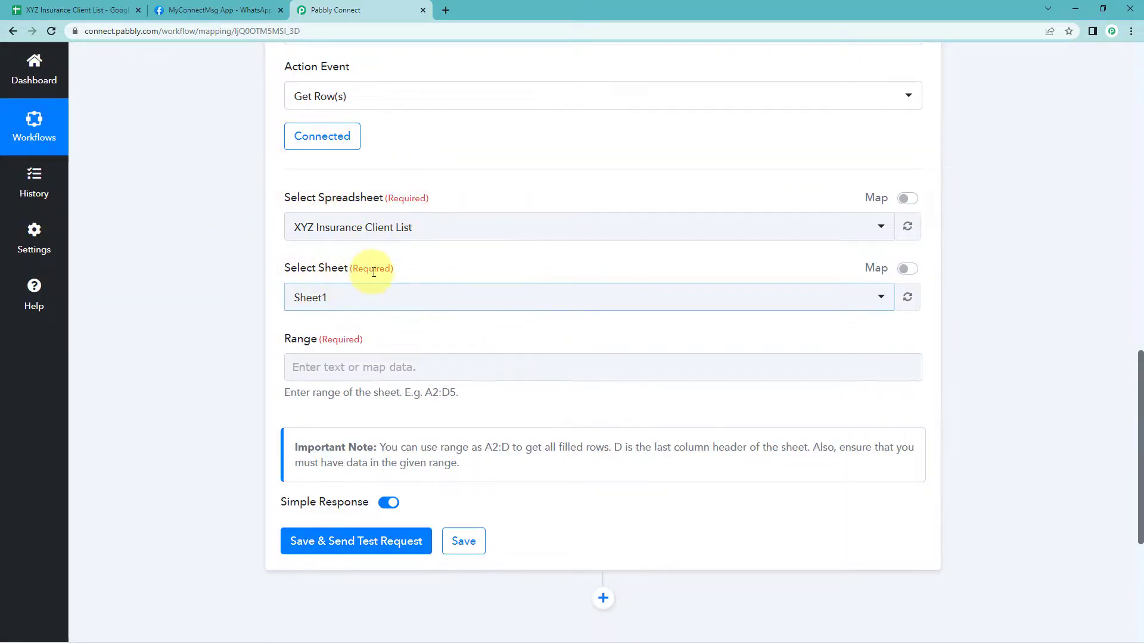
Check the spreadsheet's tab name and select Sheet1 as the sheet
click(103, 10)
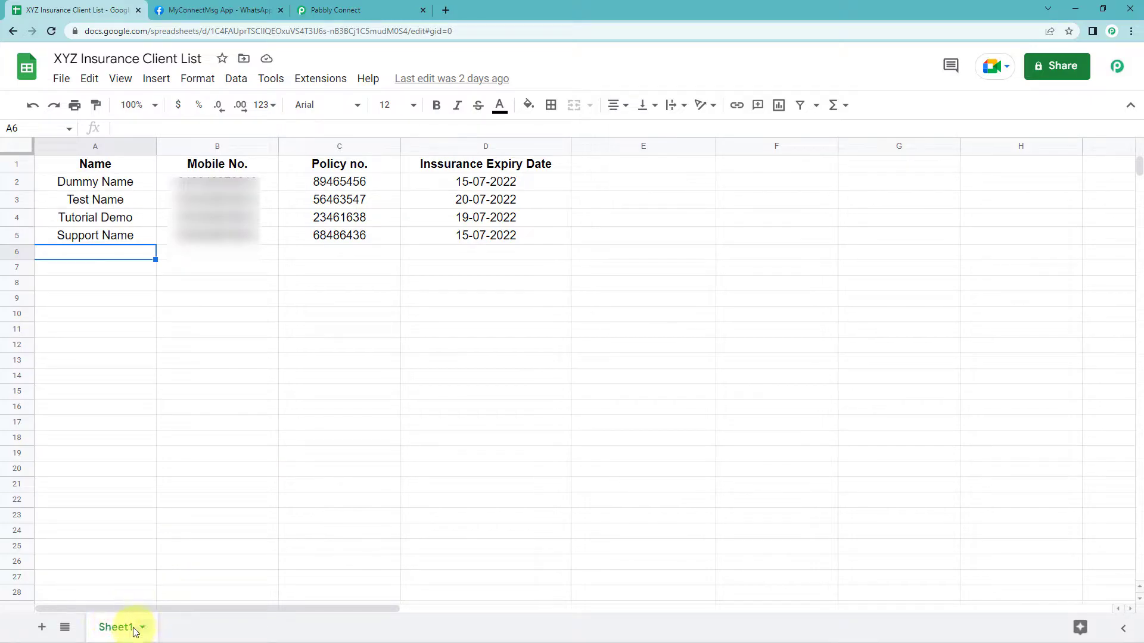
click(334, 10)
click(343, 310)
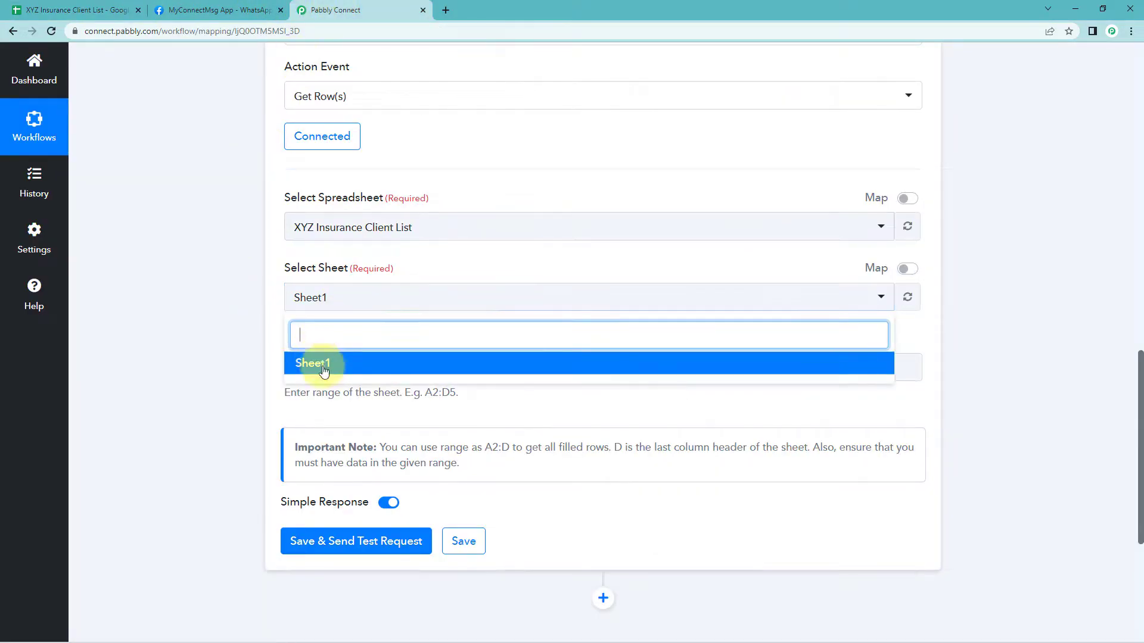
click(333, 360)
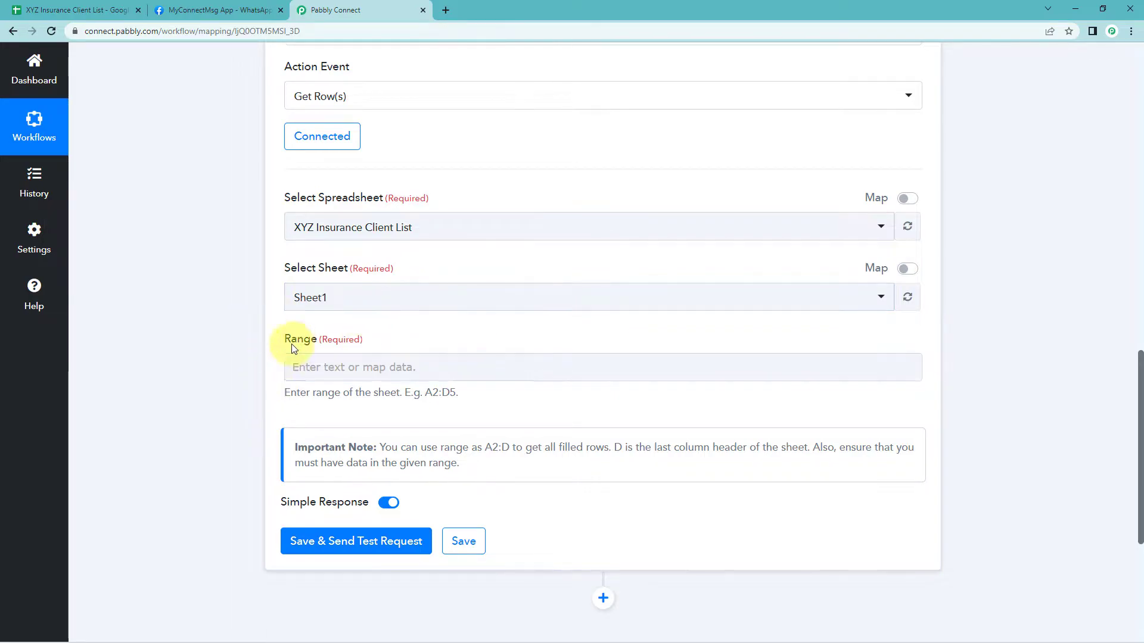
Copy the range A2:D5 from the spreadsheet and paste it into the Range field
click(397, 360)
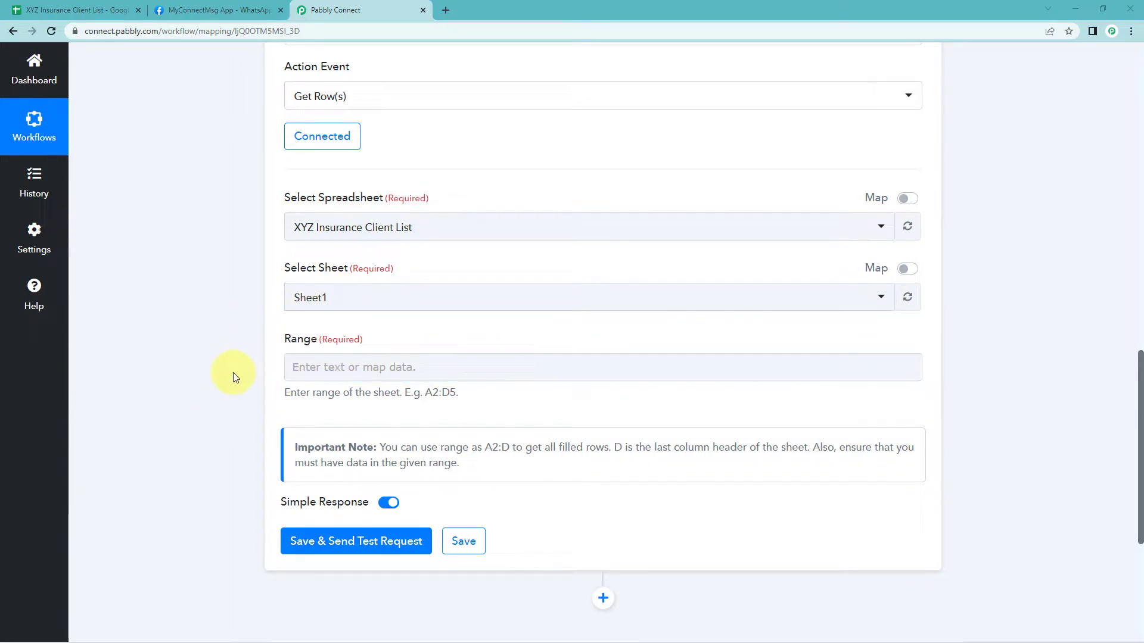
click(77, 10)
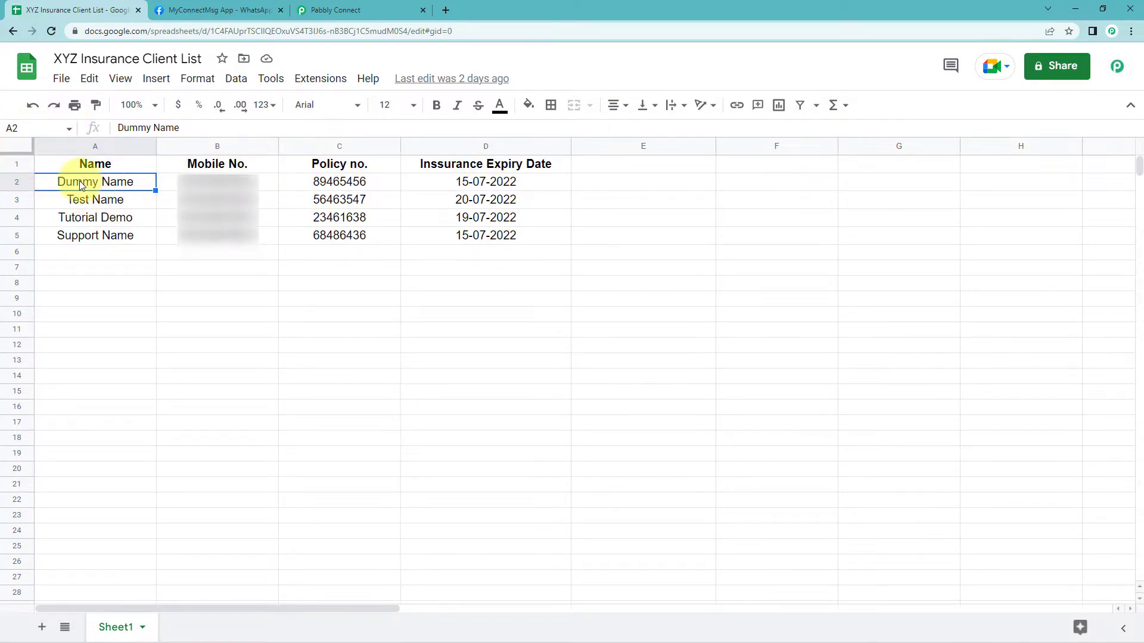
drag(80, 181, 516, 246)
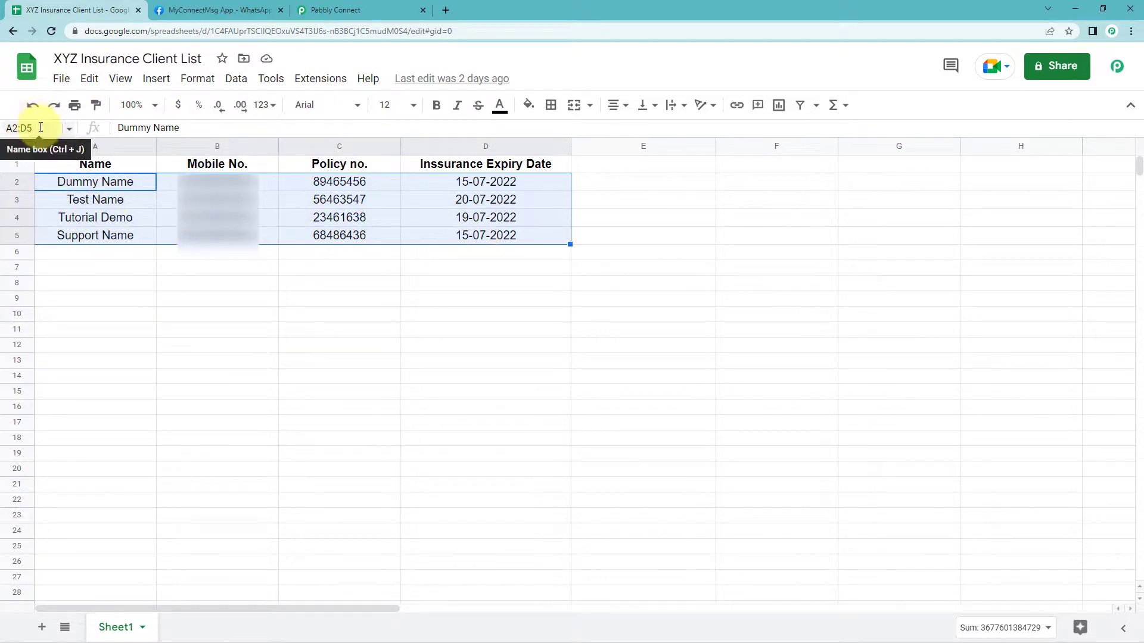
click(12, 128)
key(ctrl+c)
right_click(16, 128)
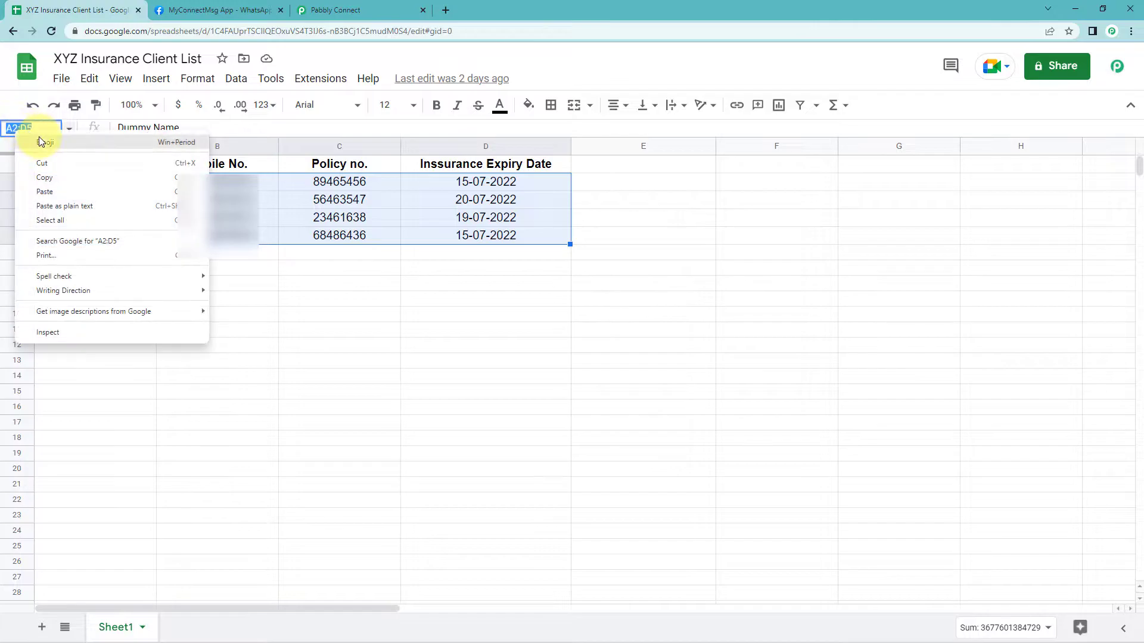
click(47, 180)
click(333, 10)
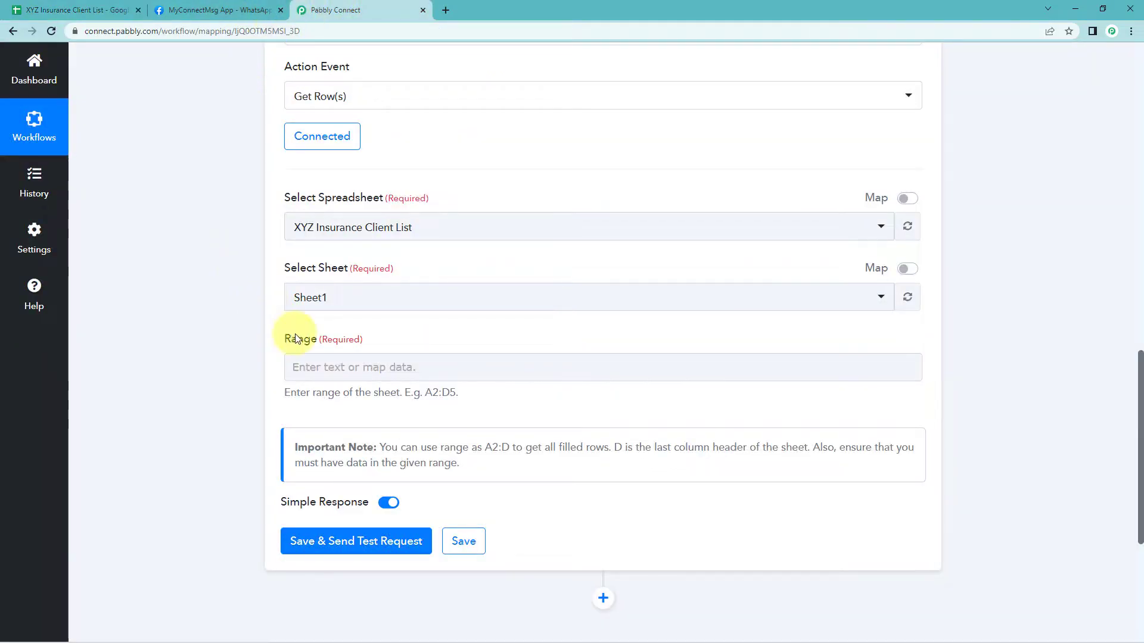
click(306, 362)
right_click(306, 365)
click(334, 456)
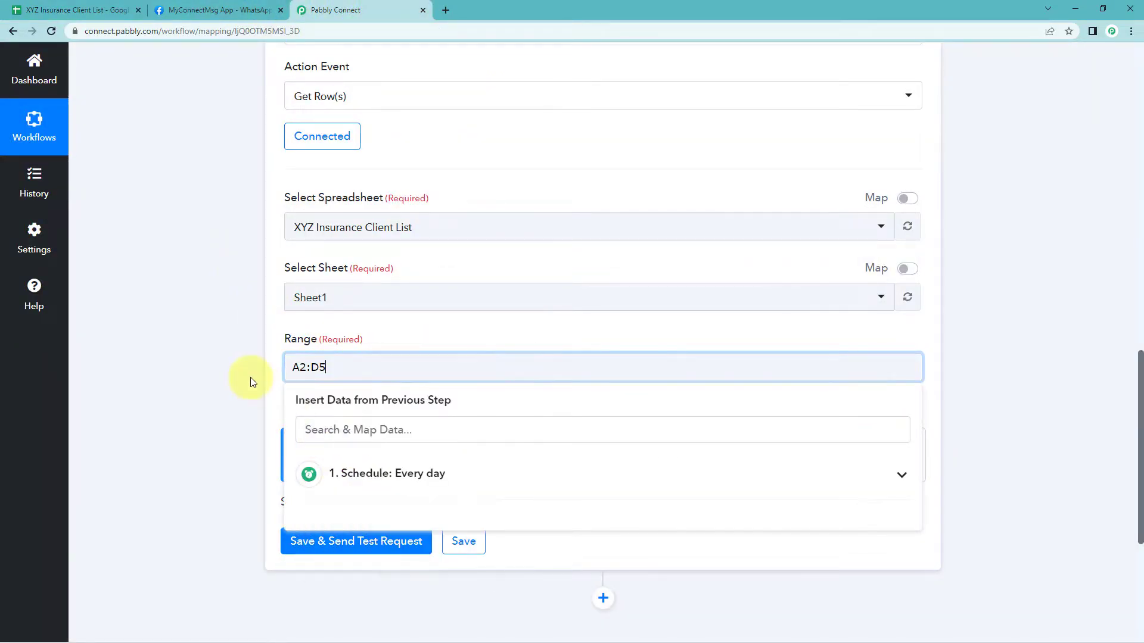
click(245, 369)
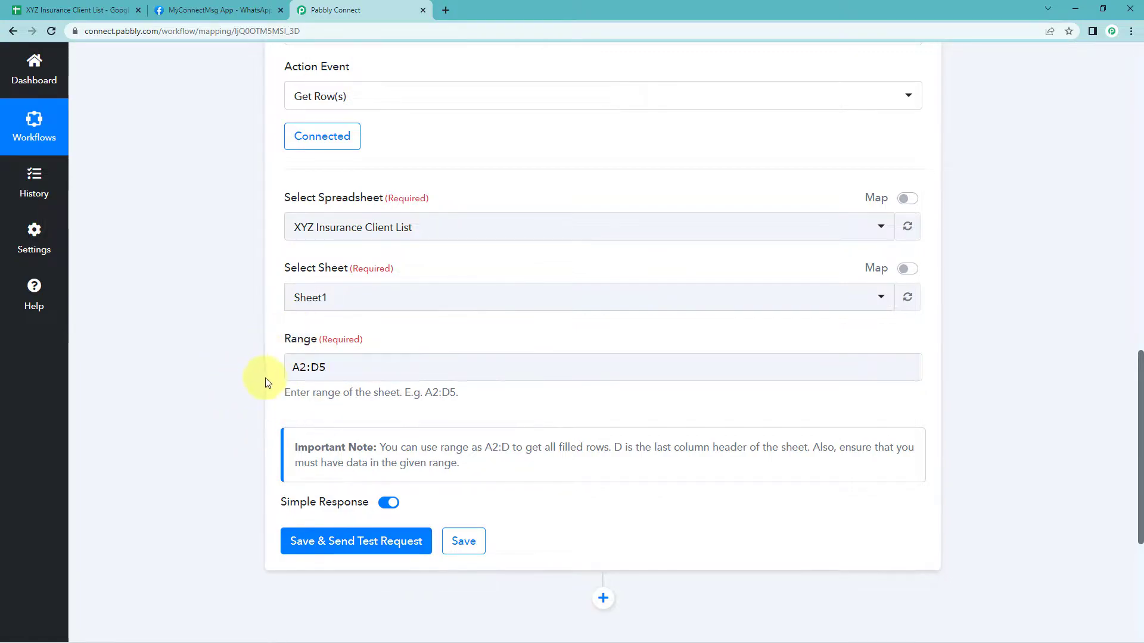
Remove the row number from the end so the Range reads A2:D
click(328, 369)
key(BackSpace)
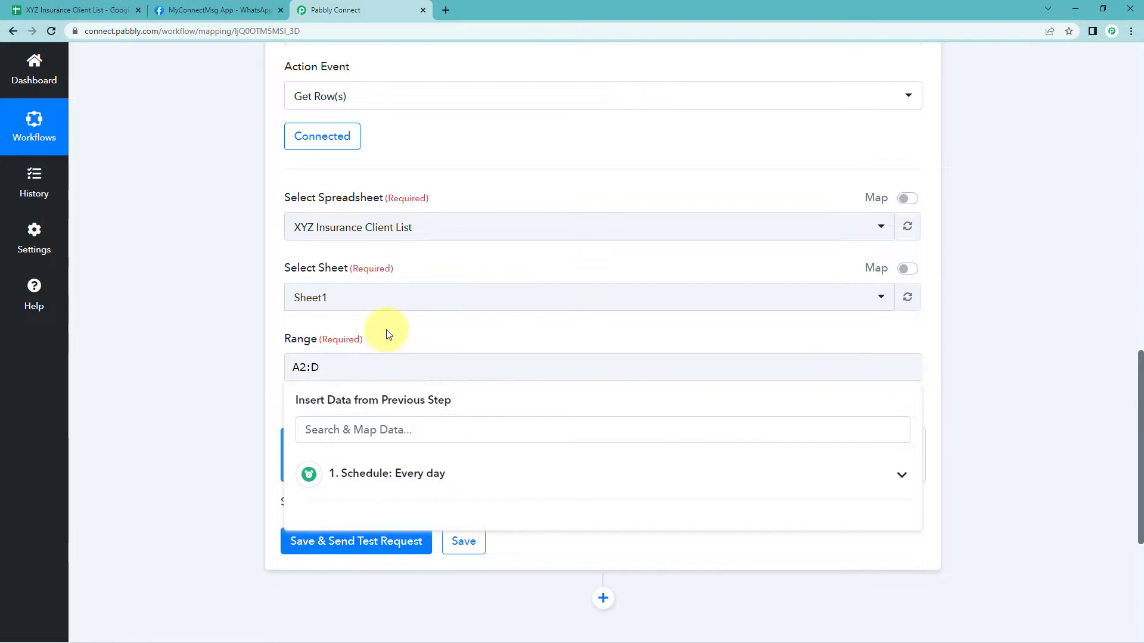
click(387, 333)
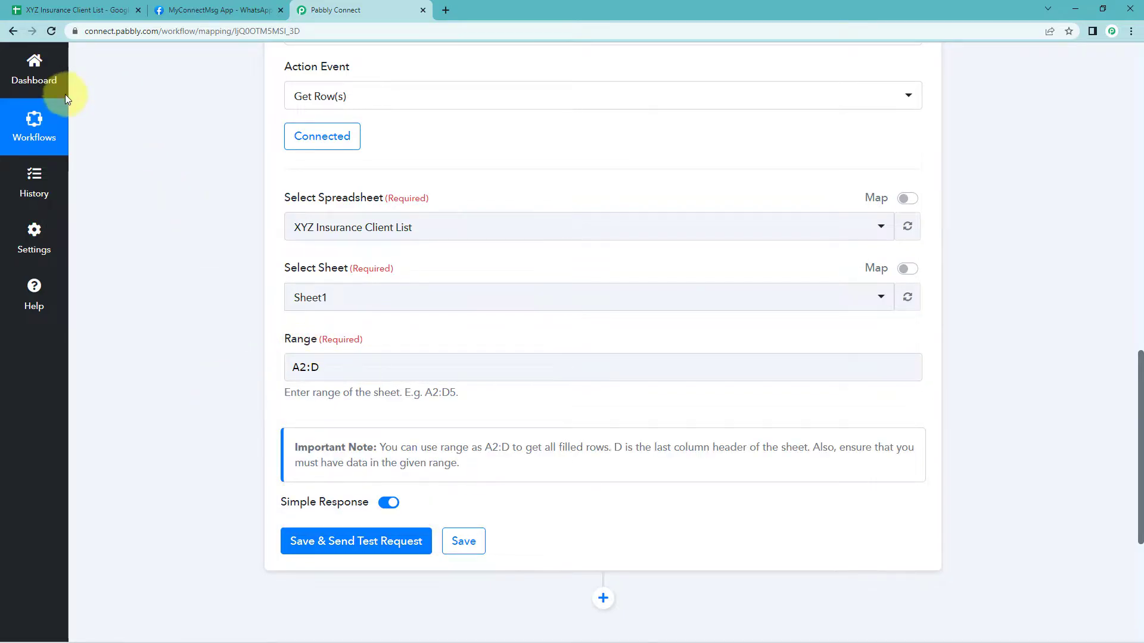
Review the filled rows in the spreadsheet
click(77, 10)
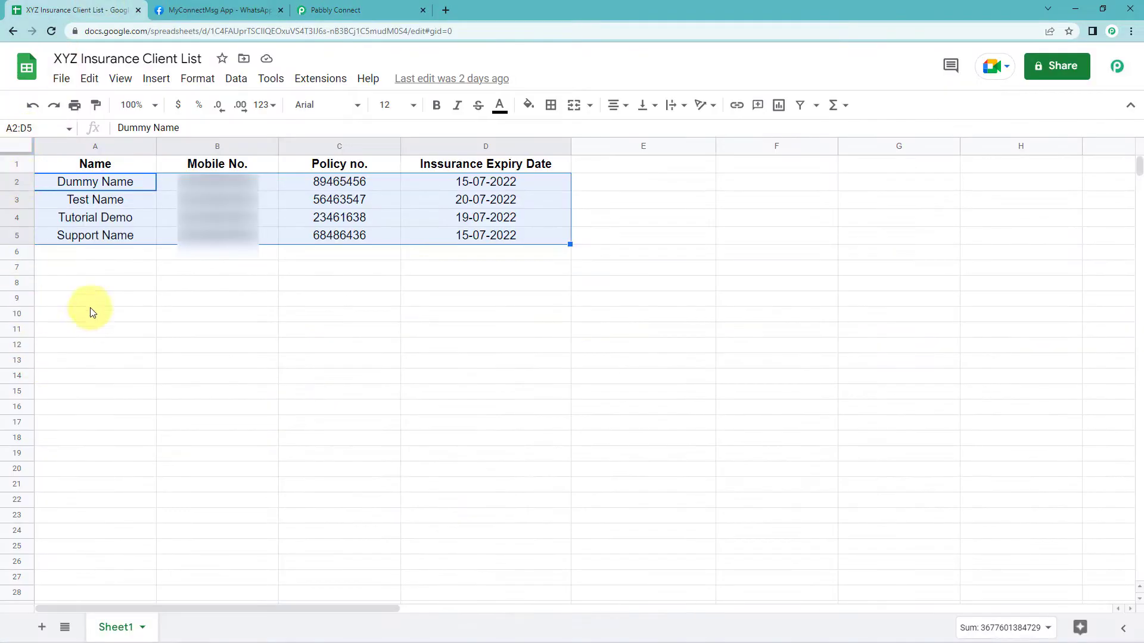
click(99, 257)
click(125, 219)
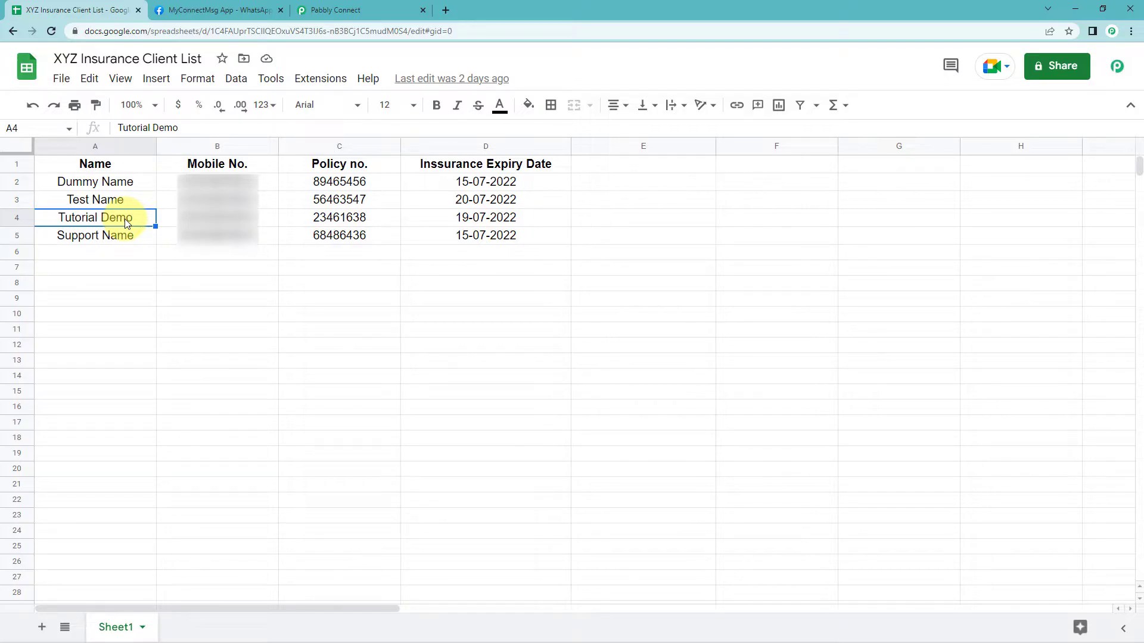
click(116, 254)
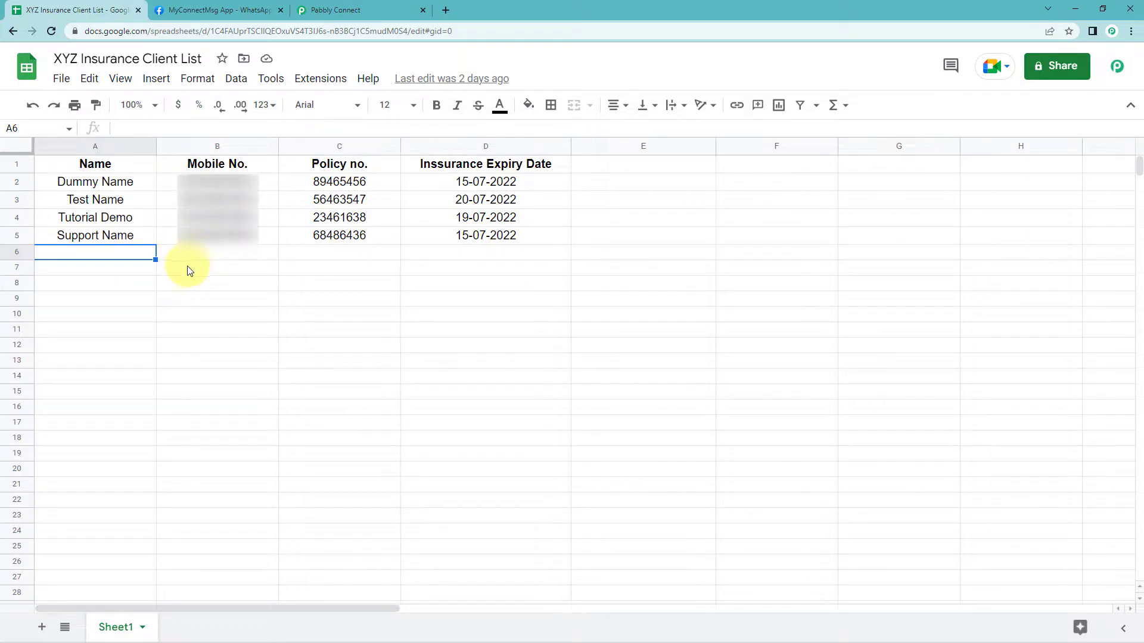
click(382, 10)
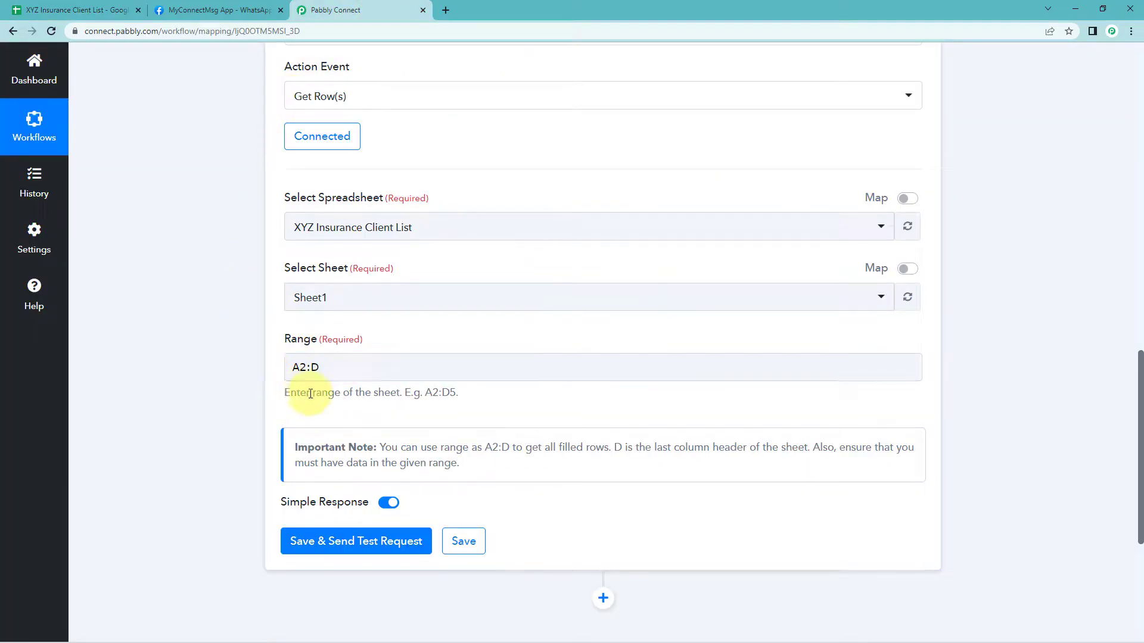
Turn off Simple Response, then save and send a test request
scroll(268, 399, down, 2)
mouse_move(376, 390)
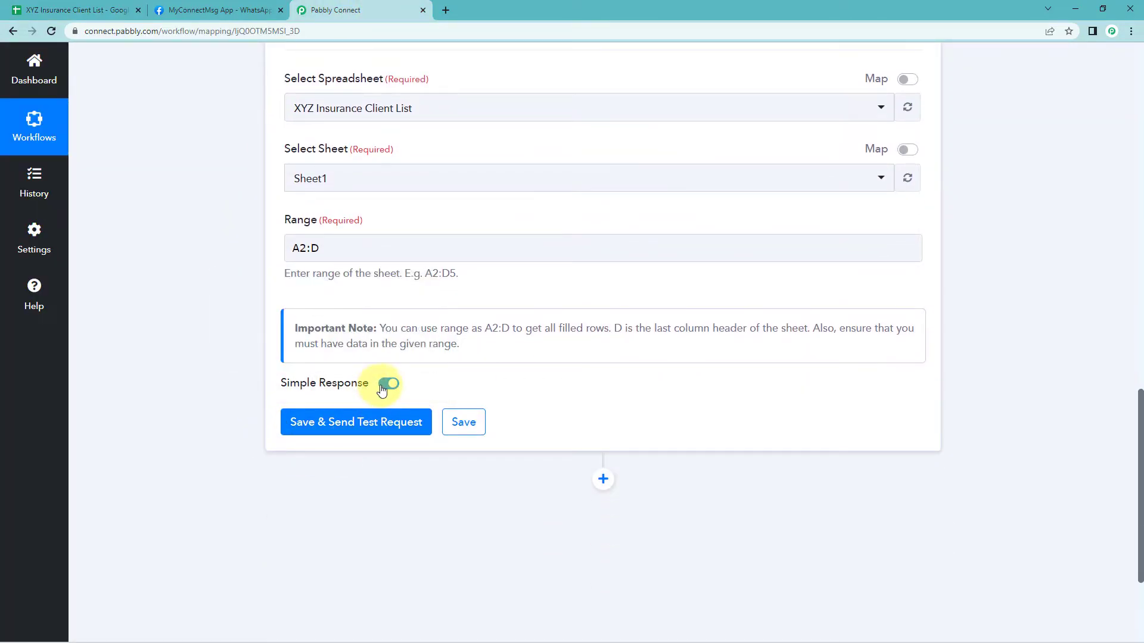
click(388, 387)
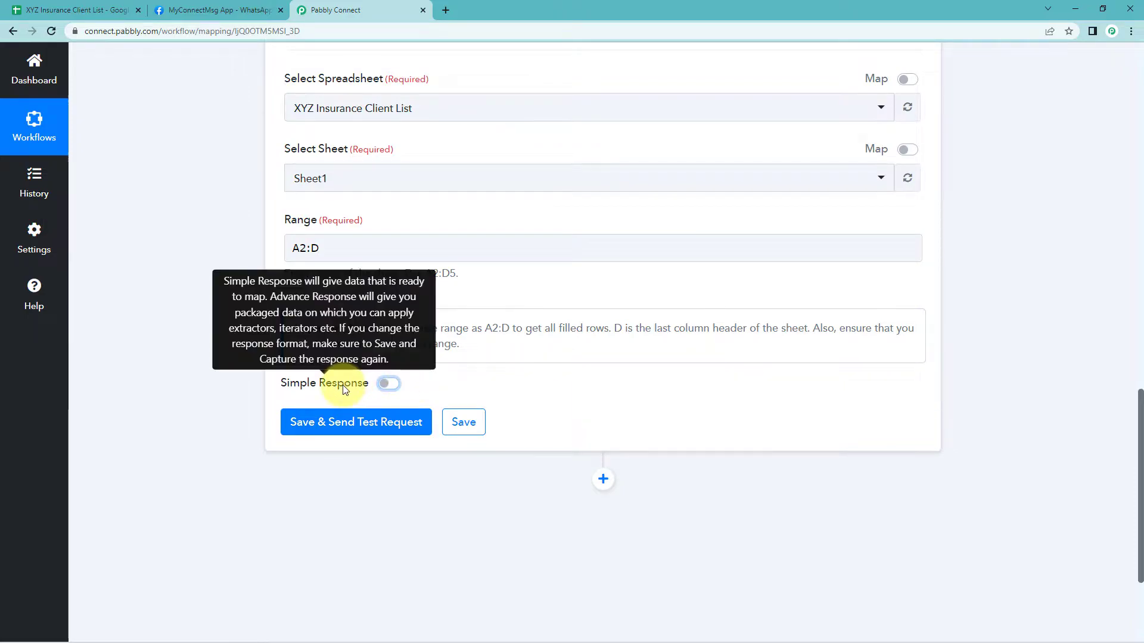
click(350, 429)
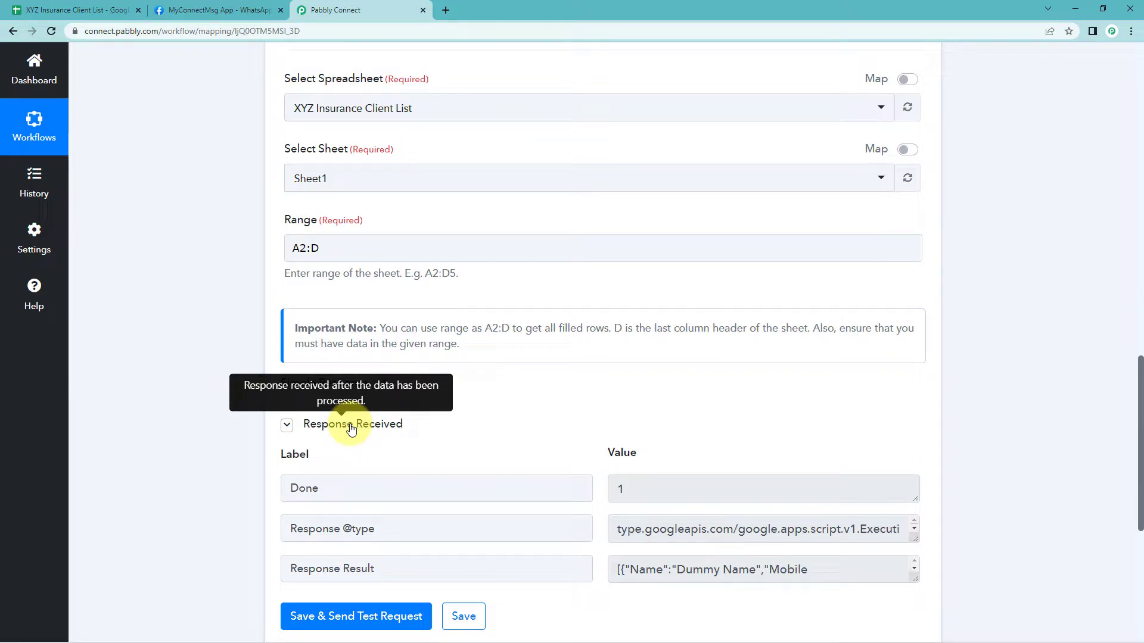
Expand the Response Result field and compare its returned rows against the spreadsheet data
scroll(503, 438, down, 3)
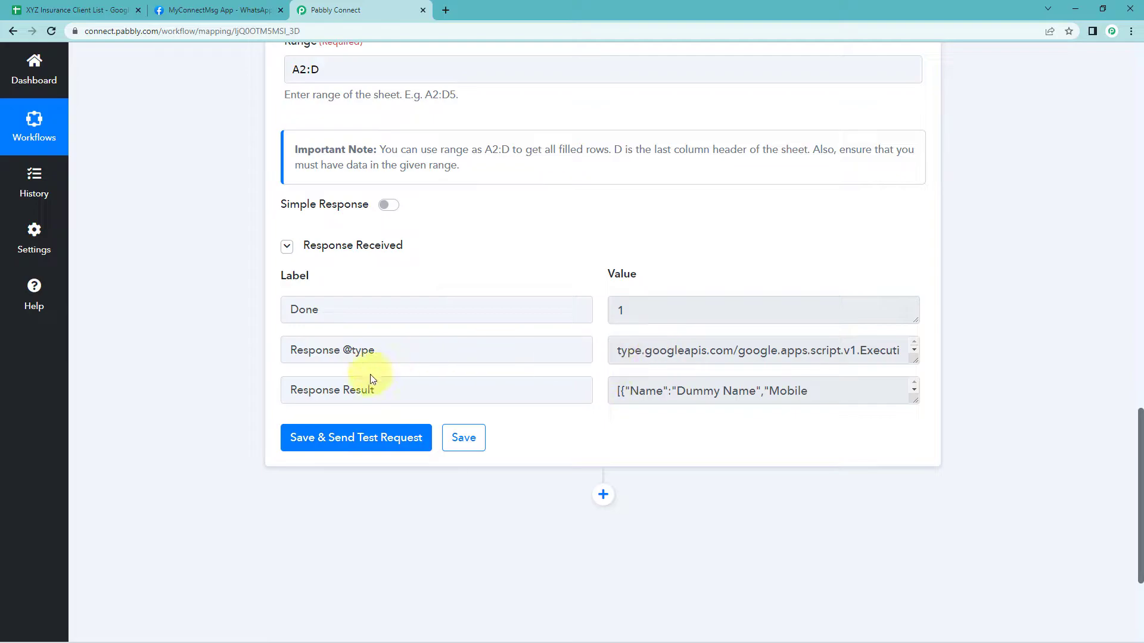
drag(914, 400, 932, 630)
scroll(536, 447, down, 1)
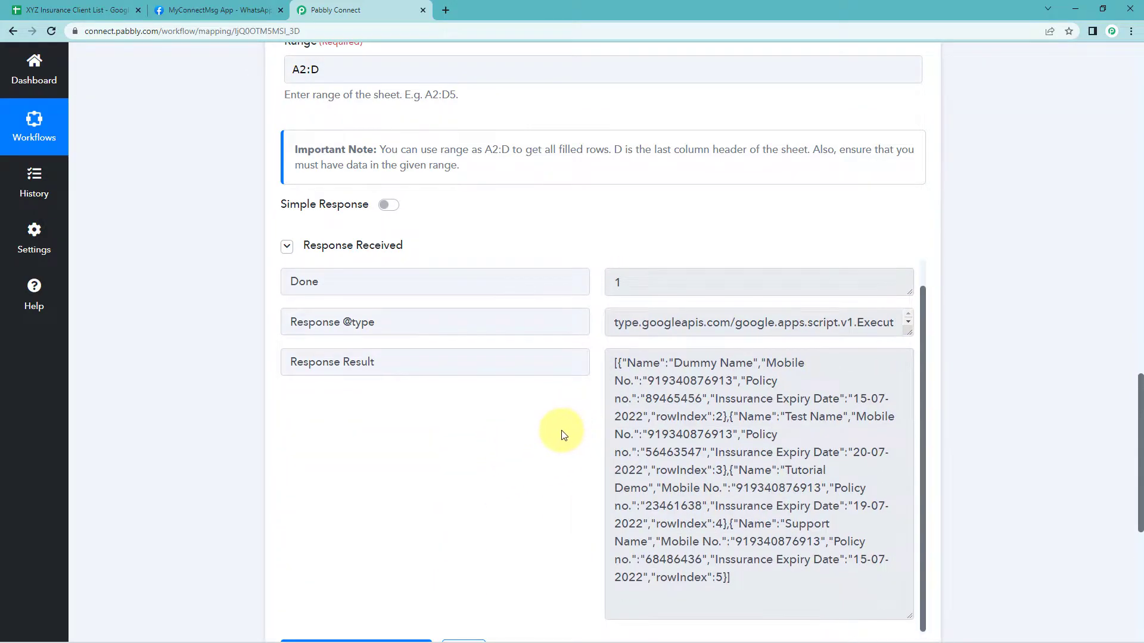
scroll(224, 370, down, 2)
click(72, 10)
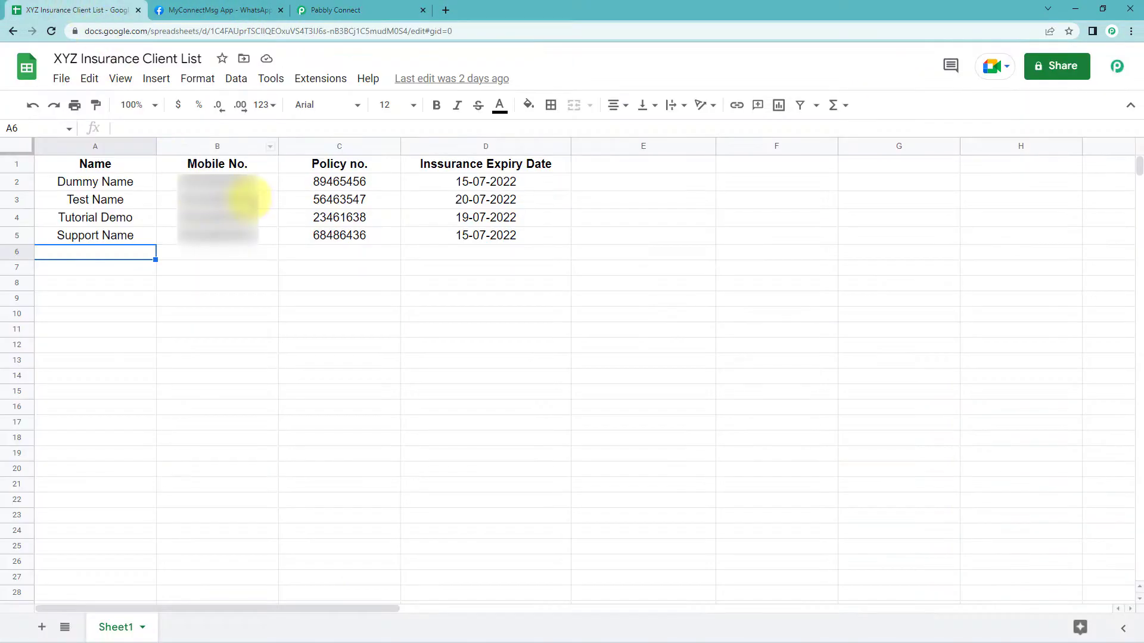
drag(115, 181, 483, 238)
click(333, 10)
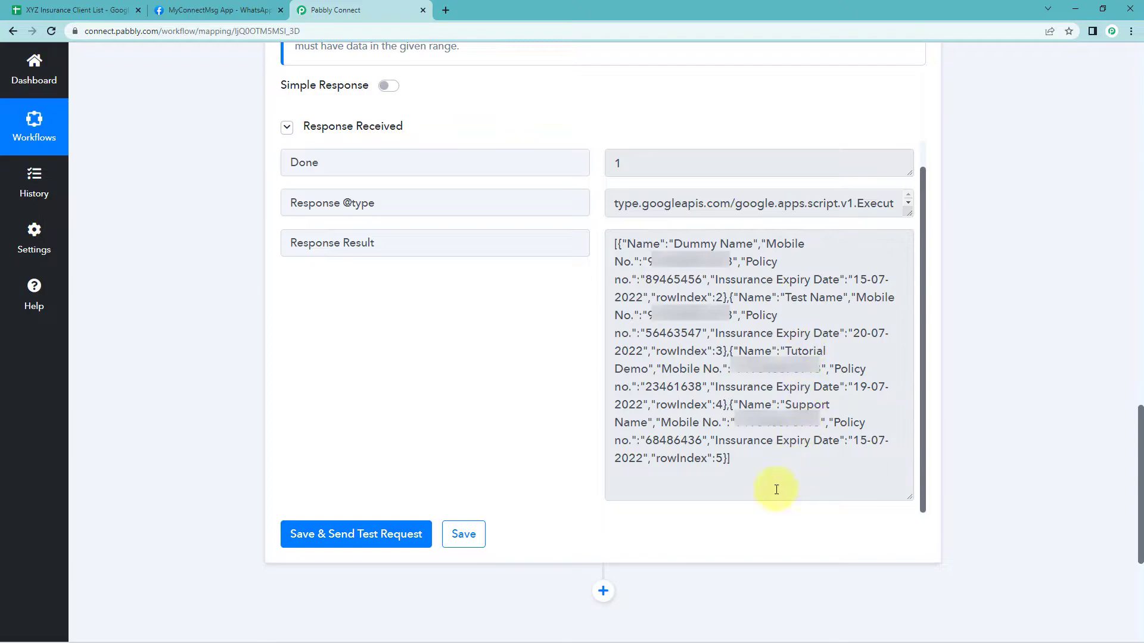
drag(769, 477, 599, 232)
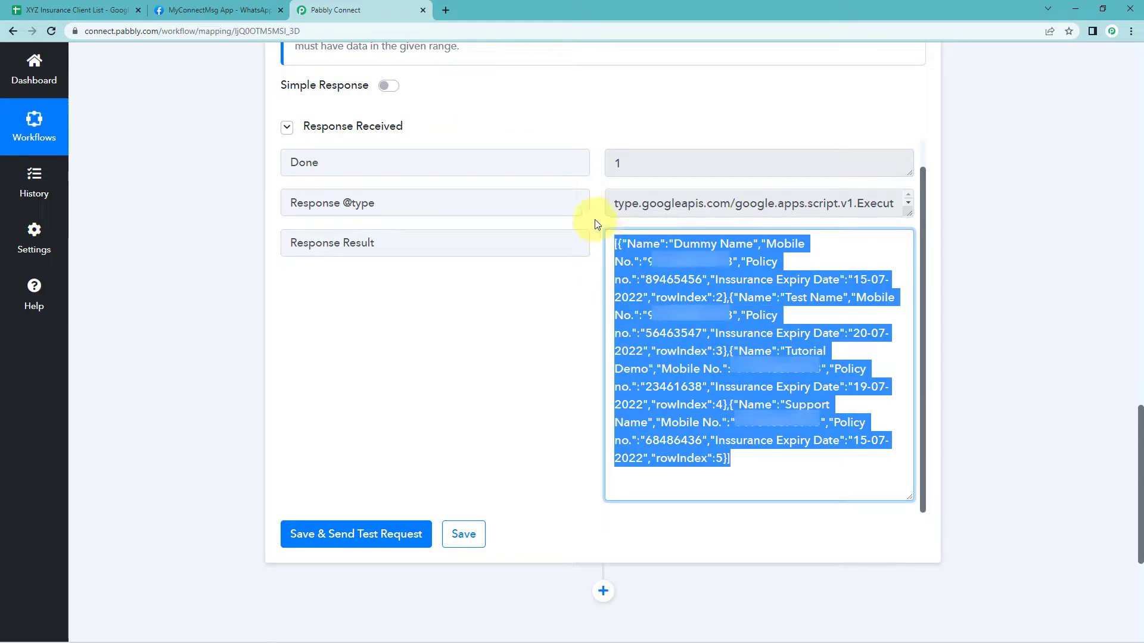
click(595, 220)
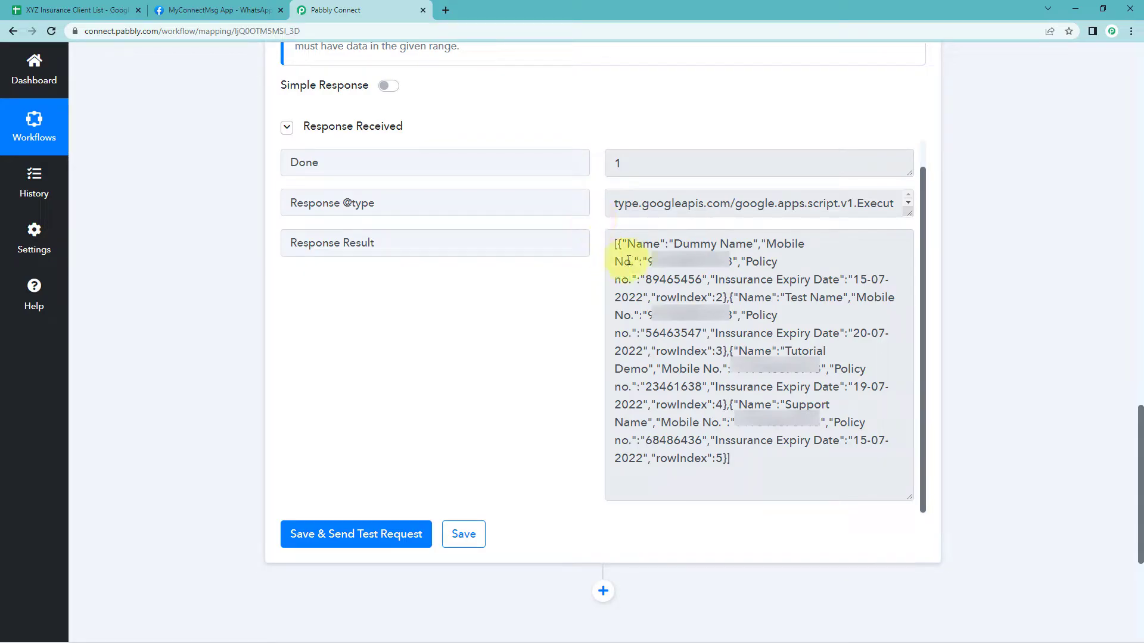
drag(613, 244, 748, 467)
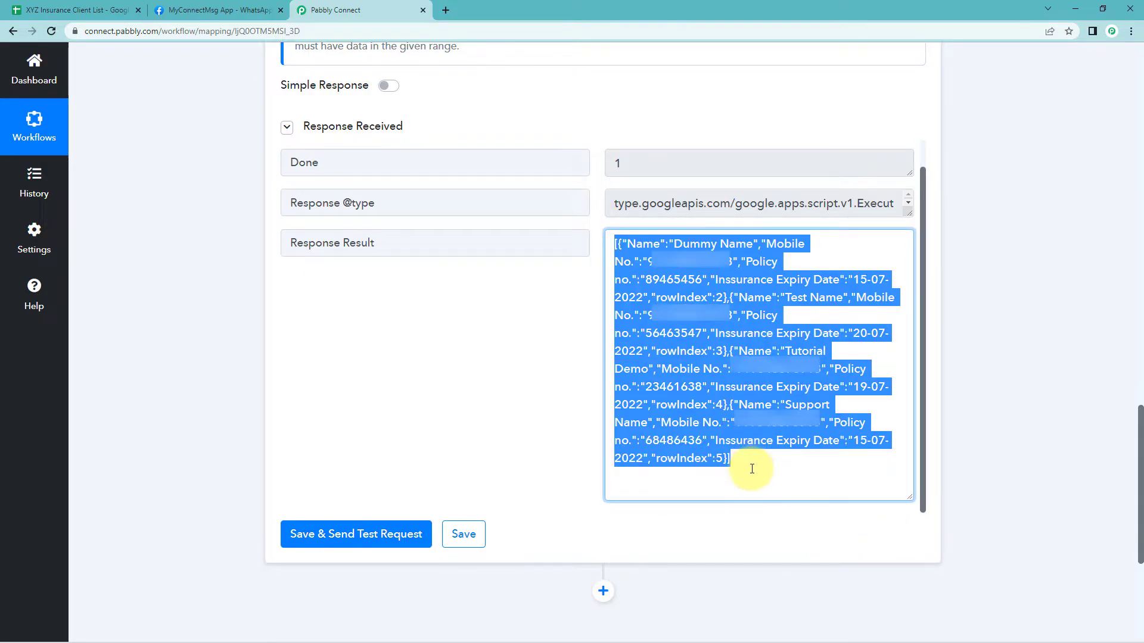
click(594, 293)
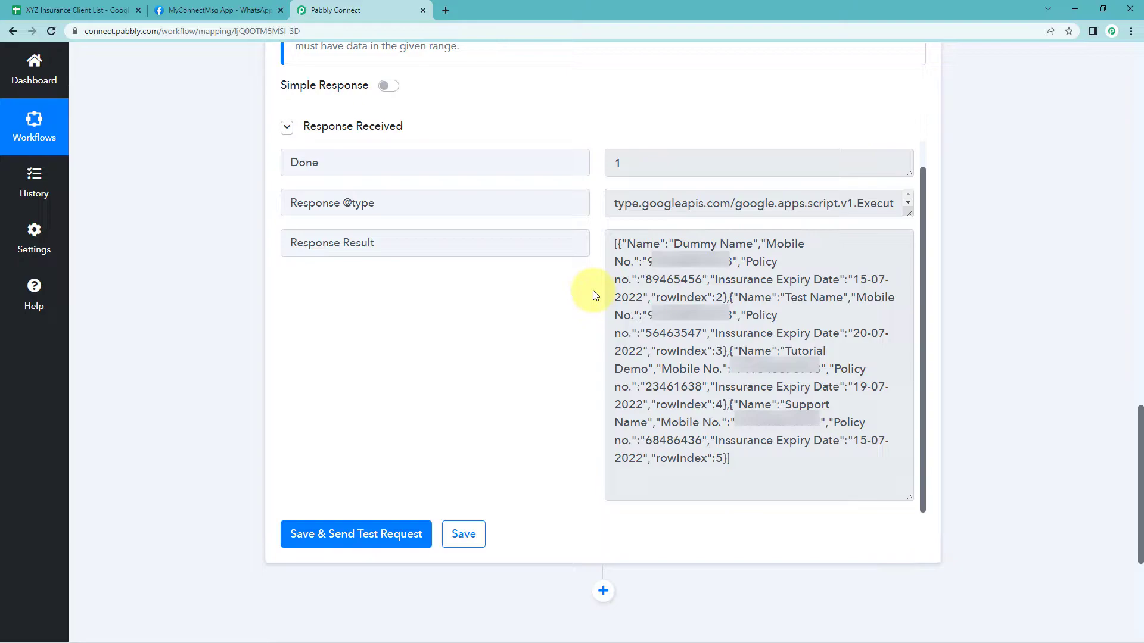
click(78, 9)
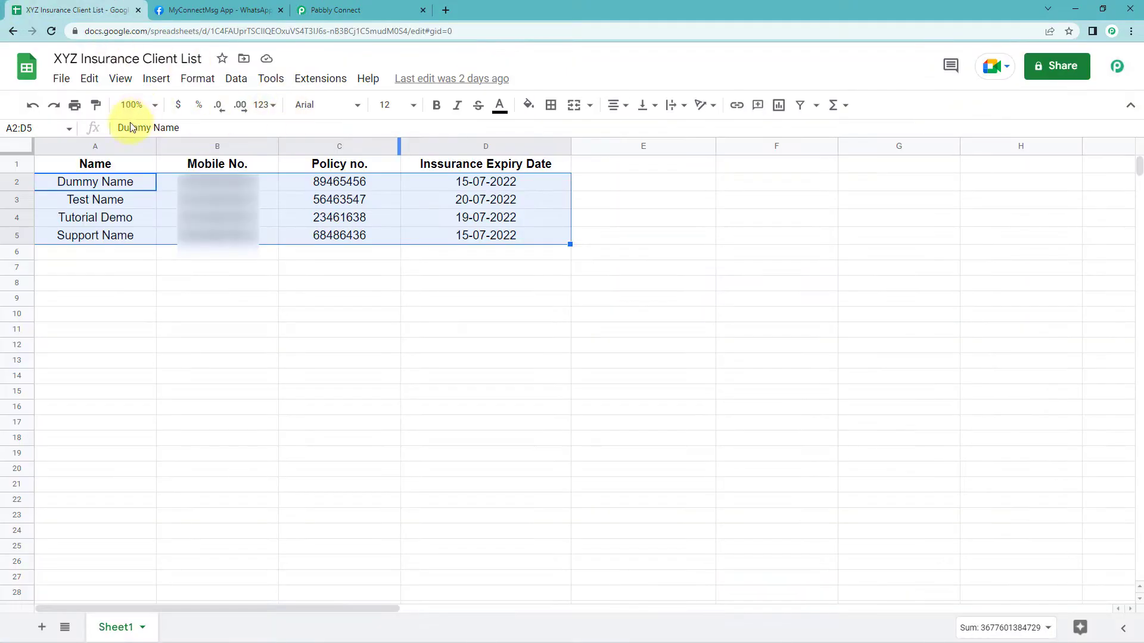
drag(115, 181, 498, 190)
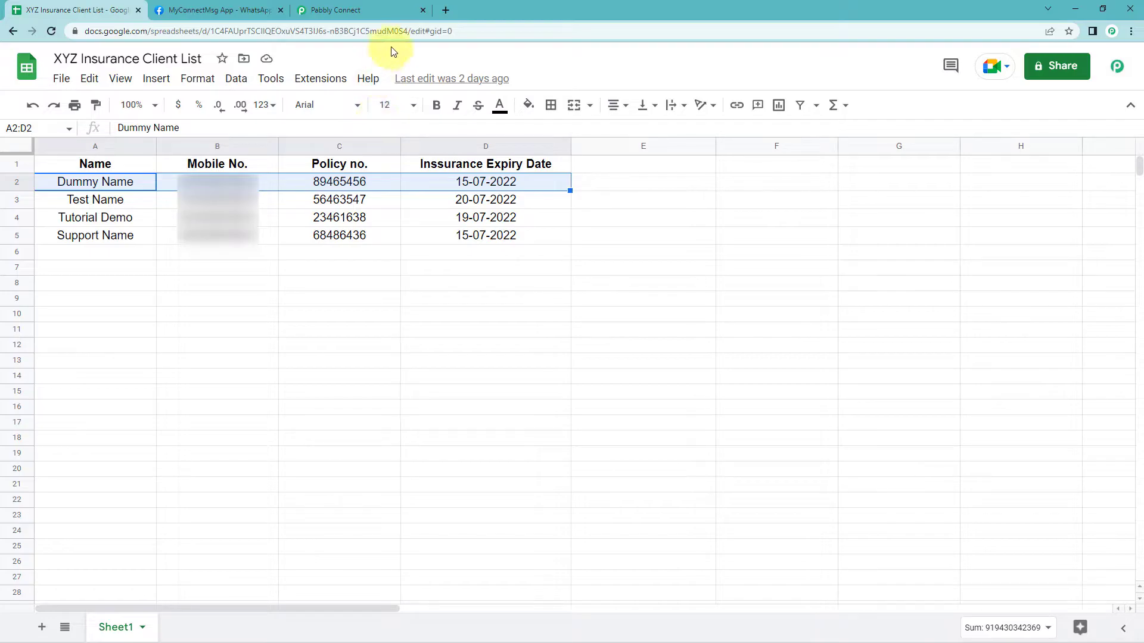
click(381, 9)
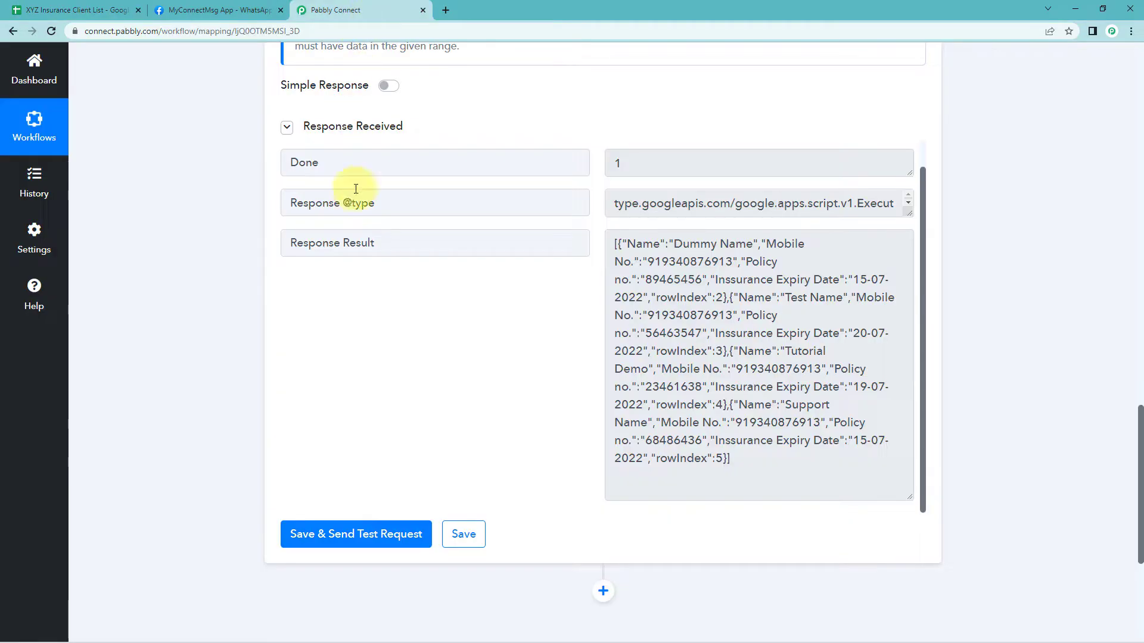
drag(613, 239, 759, 484)
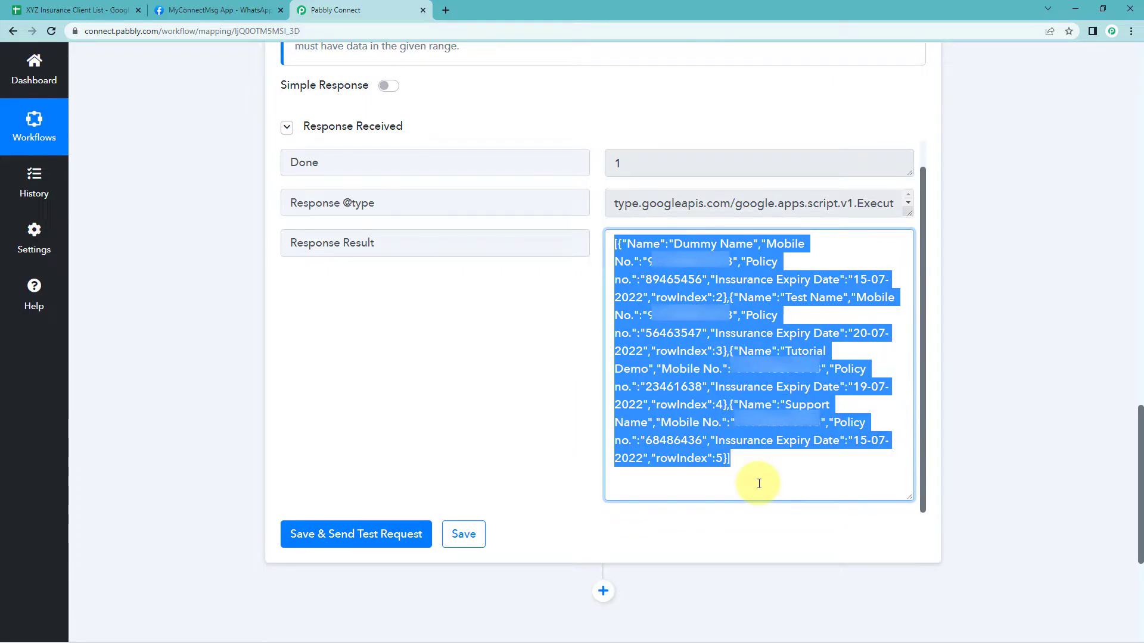
click(549, 369)
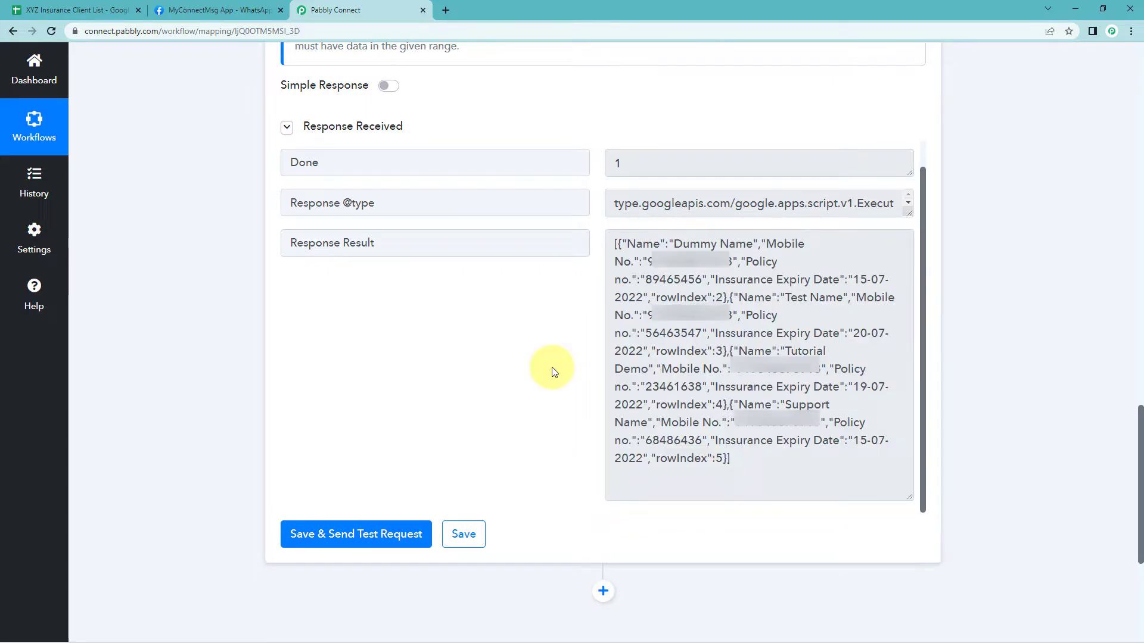
Add an Iterator by Pabbly action below the Google Sheets step, using Response Result as the array
scroll(524, 417, down, 5)
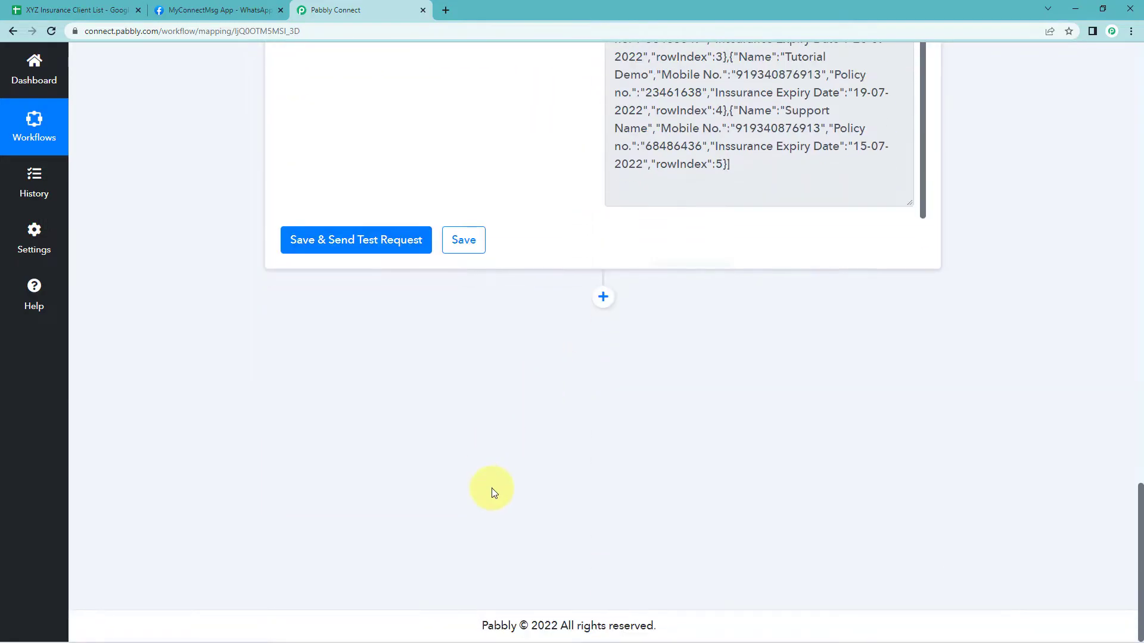
click(602, 297)
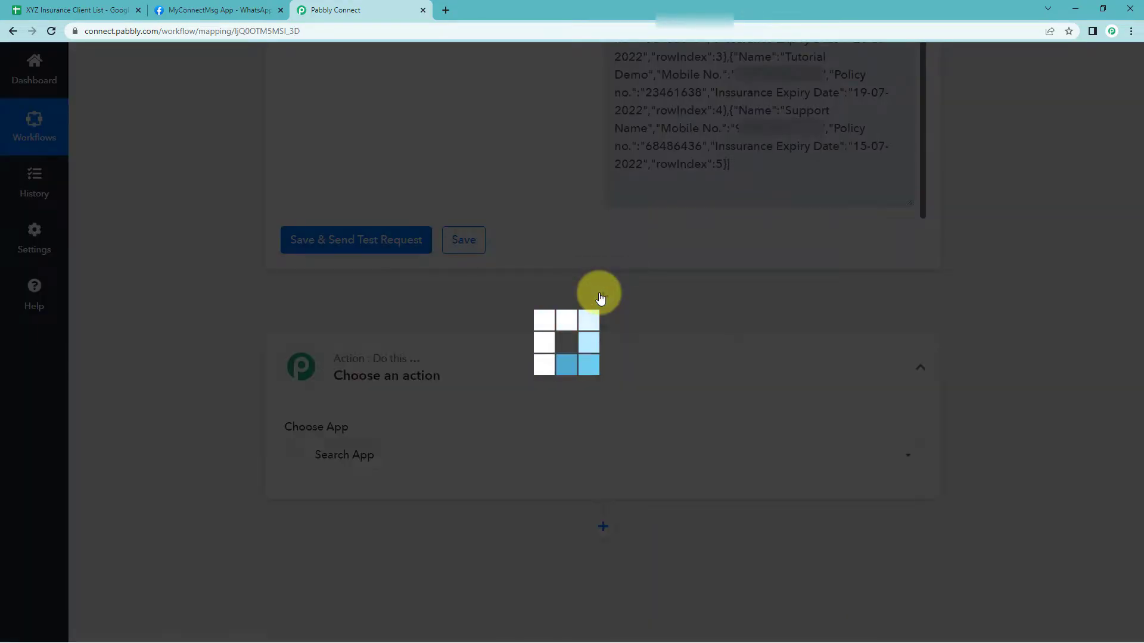
scroll(411, 303, down, 2)
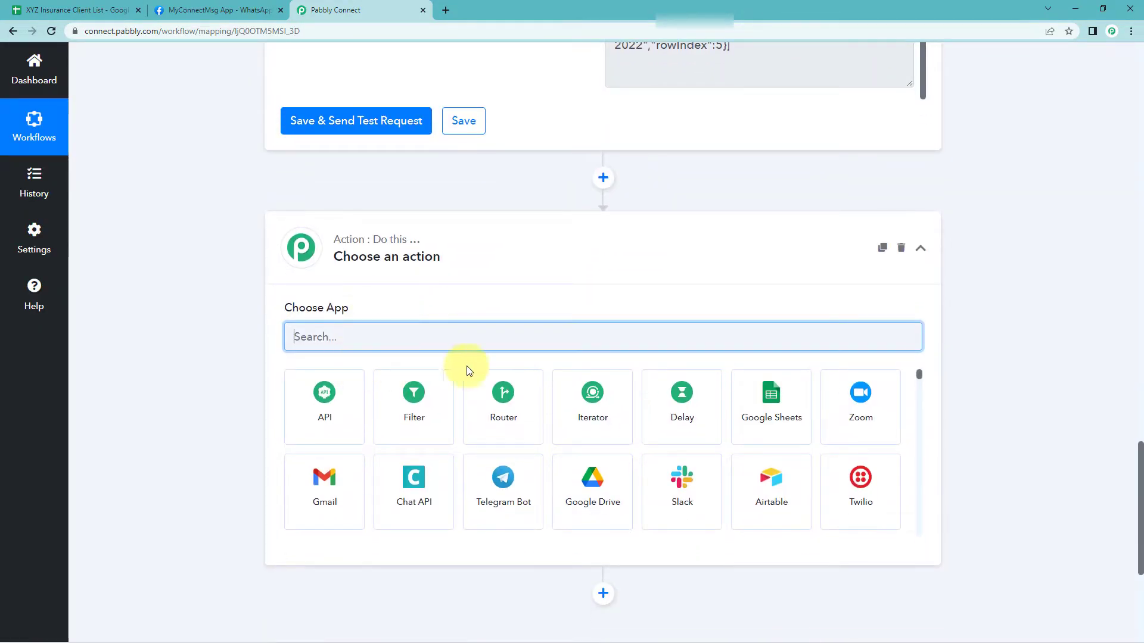
click(587, 427)
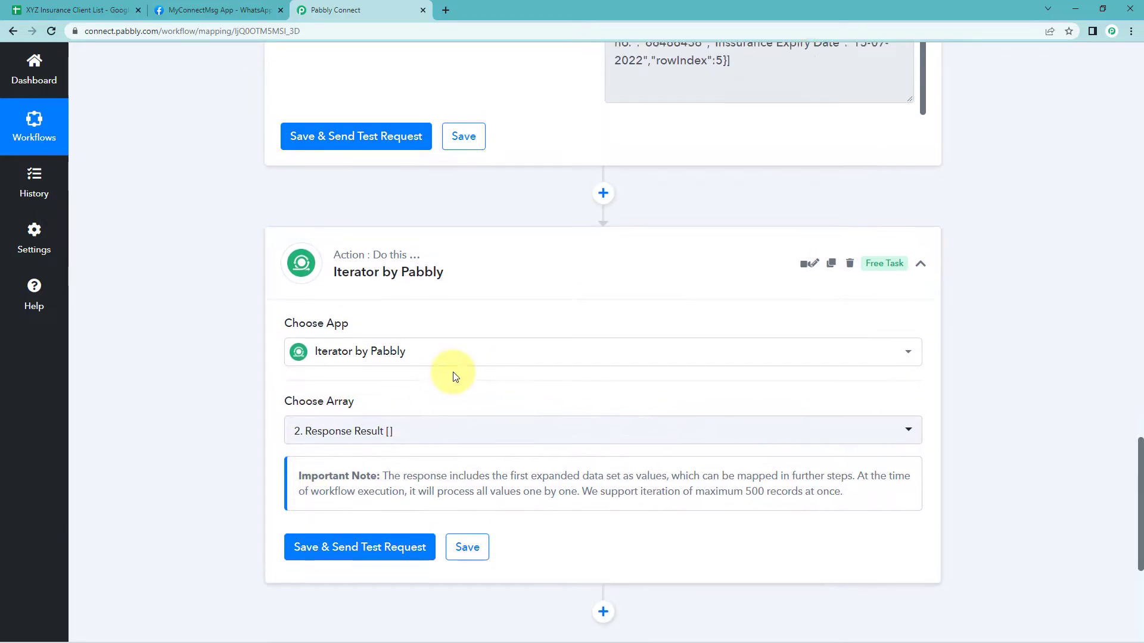
Save the Iterator step and send a test request
scroll(477, 369, up, 5)
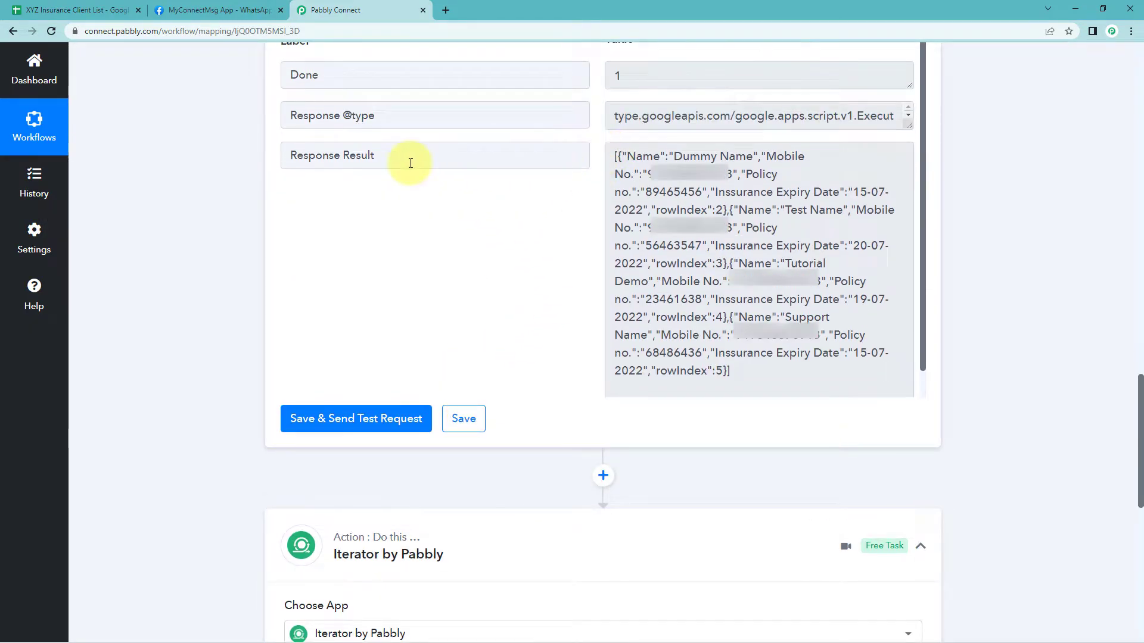
drag(405, 159, 265, 165)
drag(418, 163, 284, 187)
click(283, 187)
scroll(262, 268, down, 8)
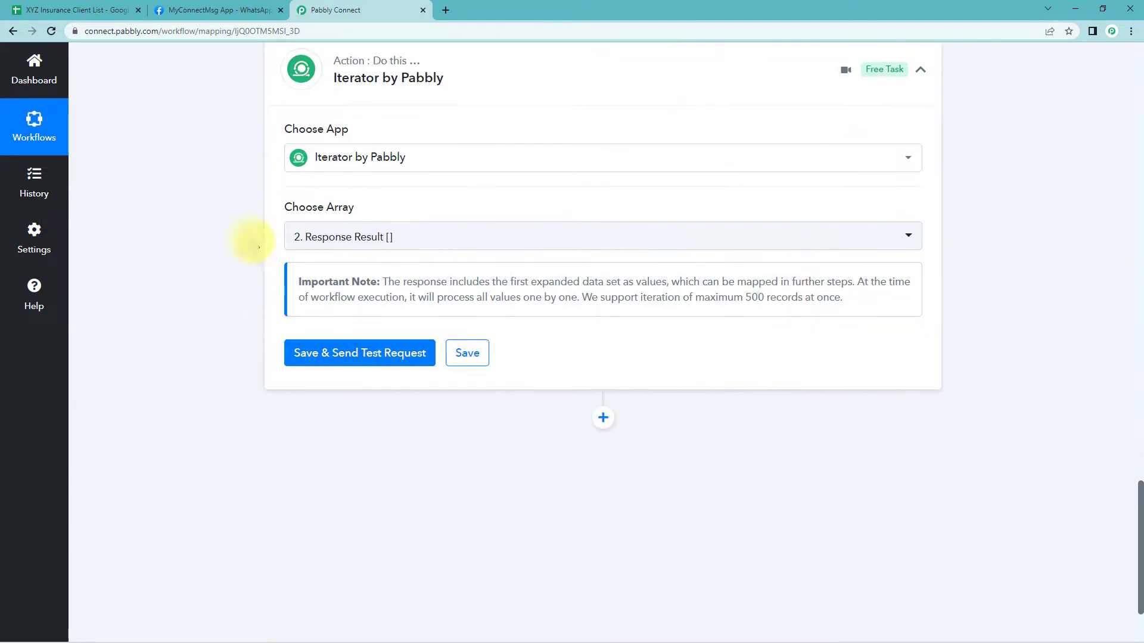
click(360, 357)
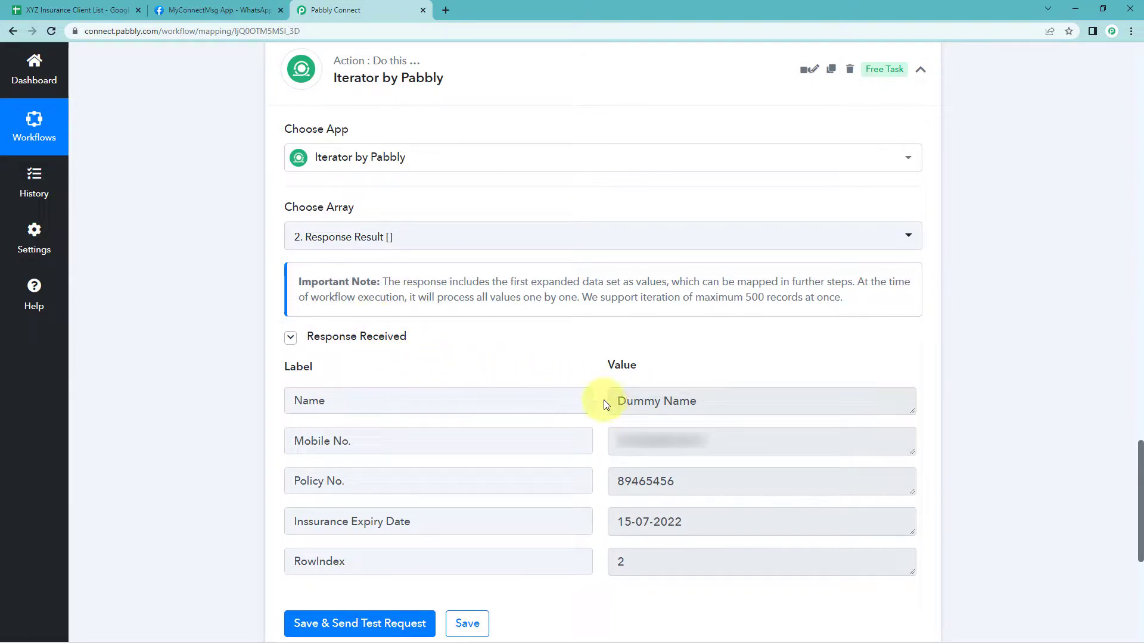
Compare the Iterator's returned field values with the first data row of the spreadsheet
drag(712, 400, 613, 400)
drag(728, 442, 606, 442)
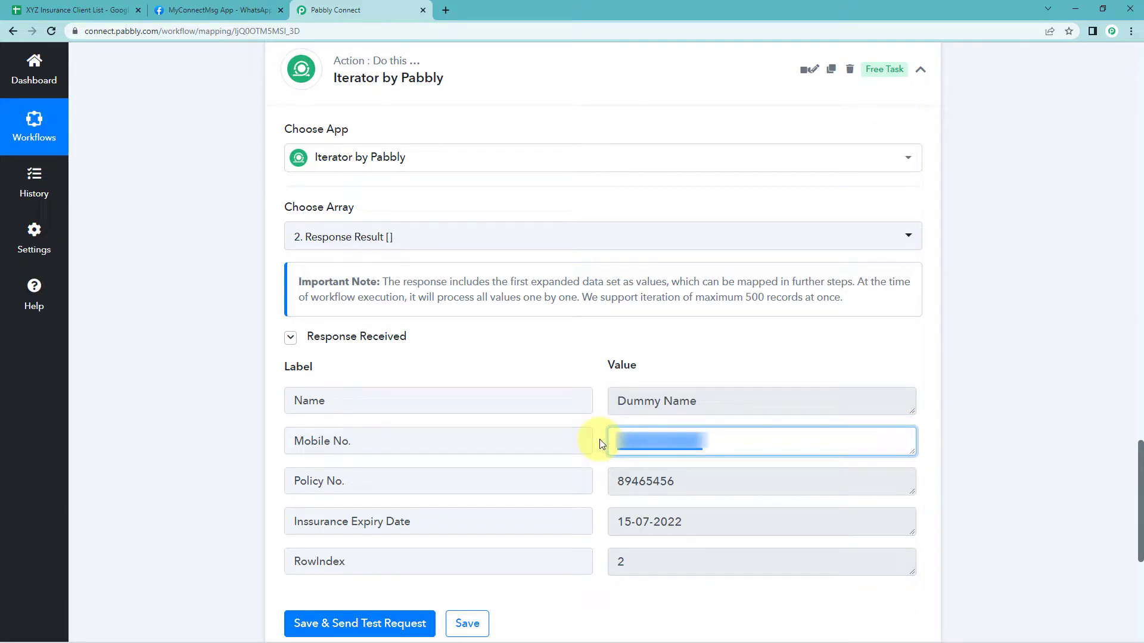
click(604, 419)
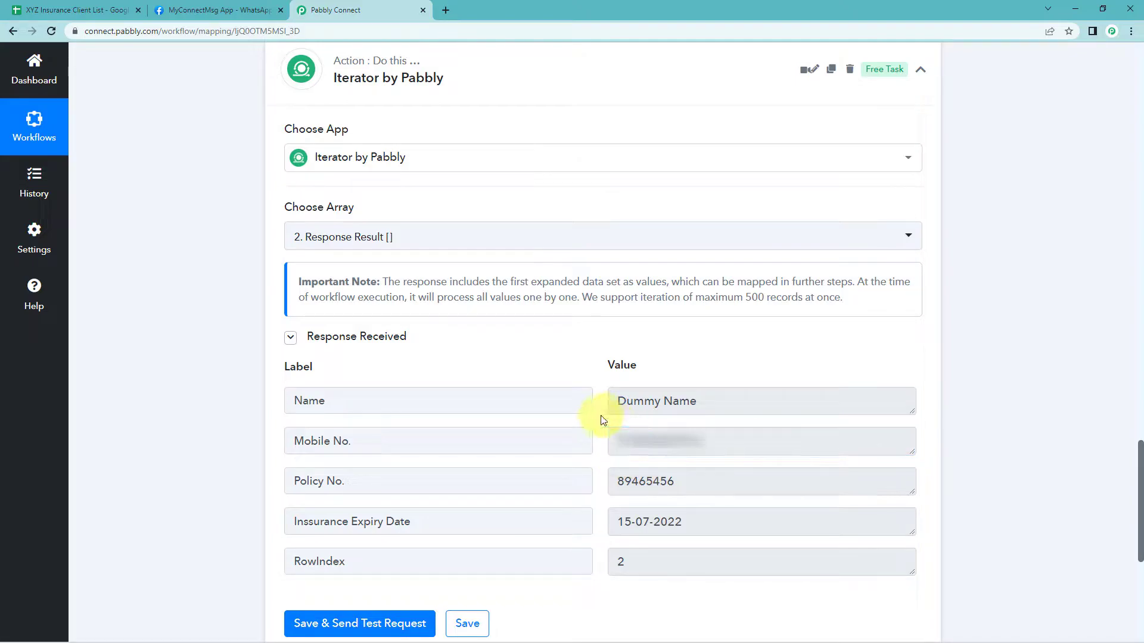
click(78, 7)
click(232, 186)
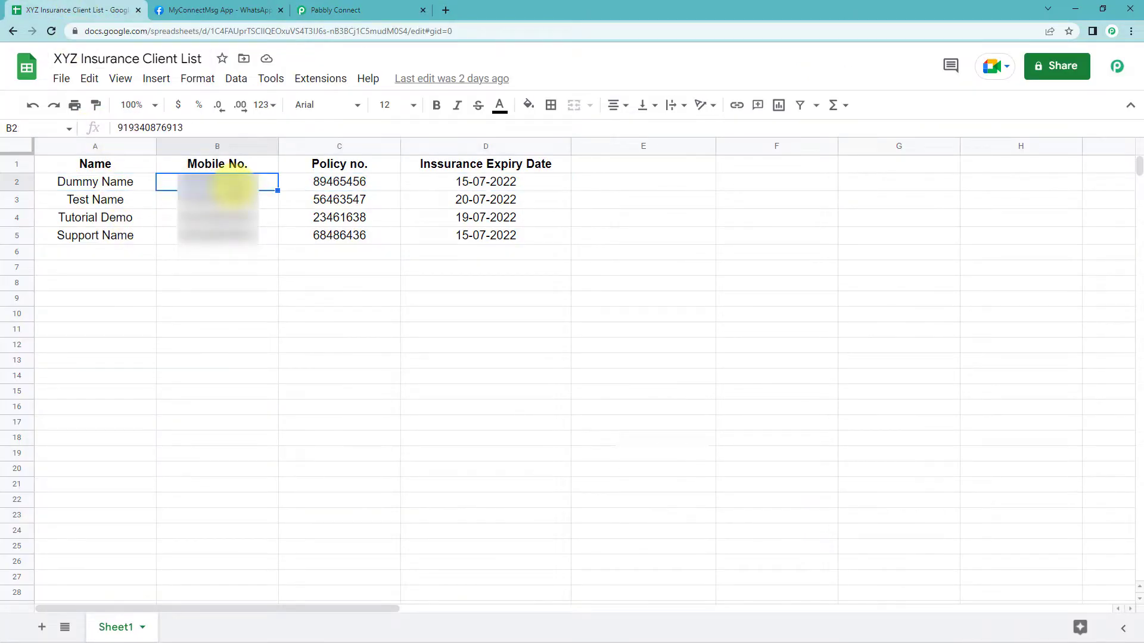
click(331, 180)
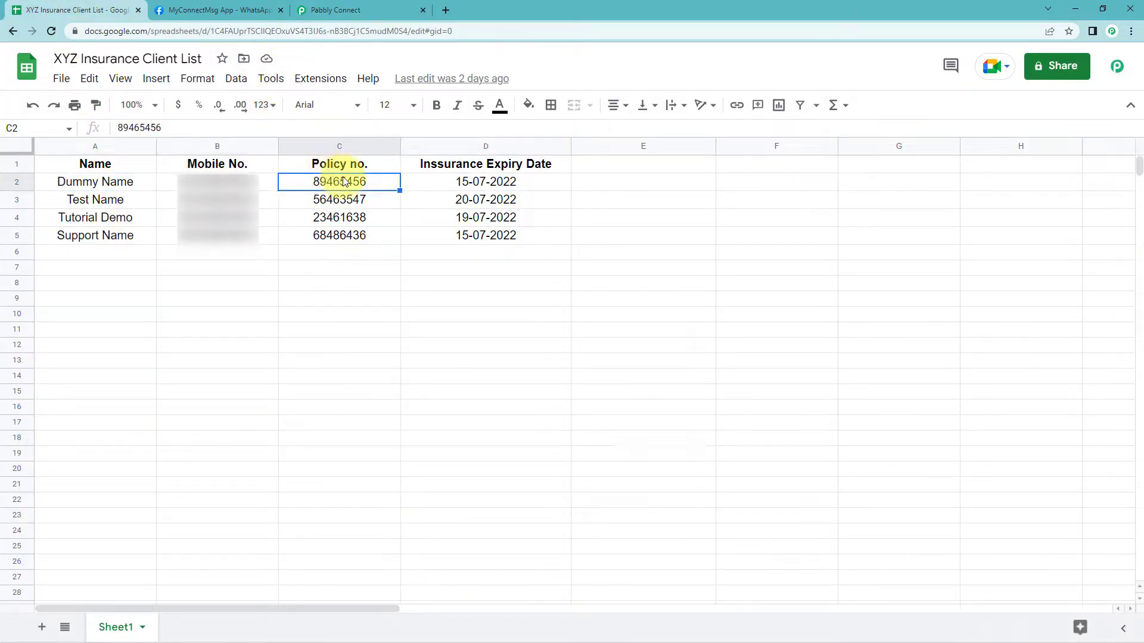
click(487, 183)
click(378, 9)
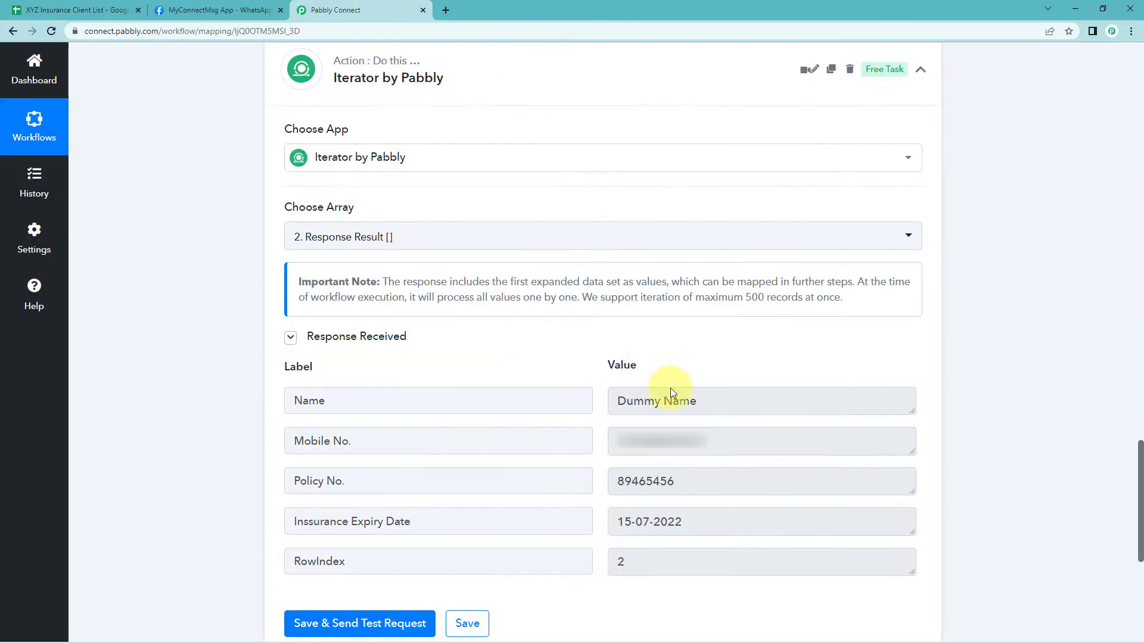
click(697, 521)
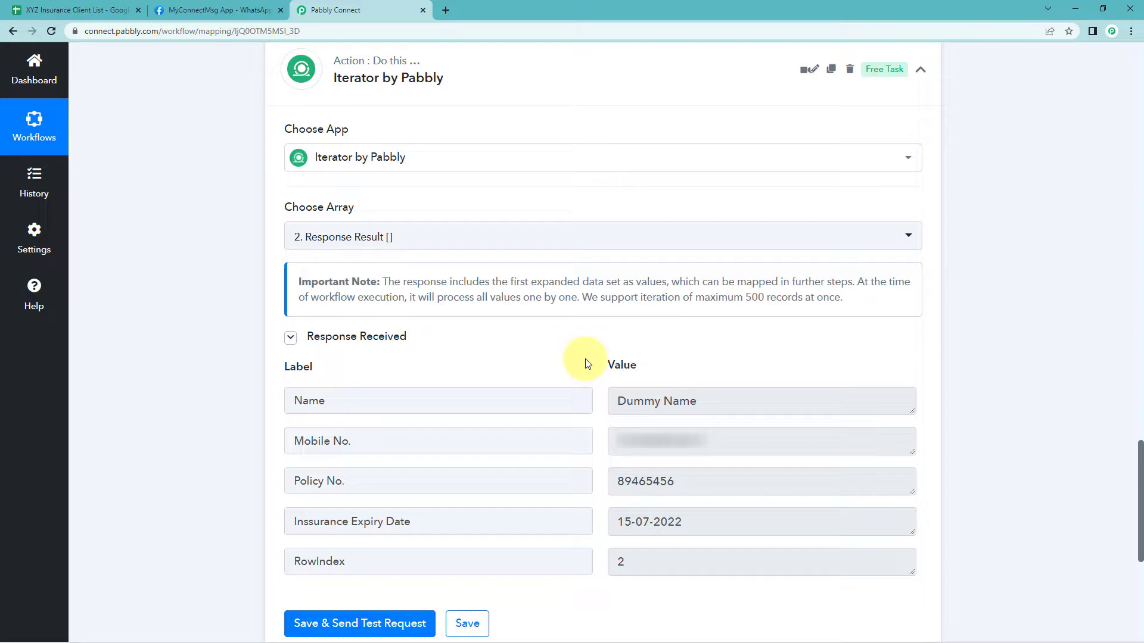
Examine the Name and Insurance Expiry Date values in the Iterator response
scroll(587, 364, down, 2)
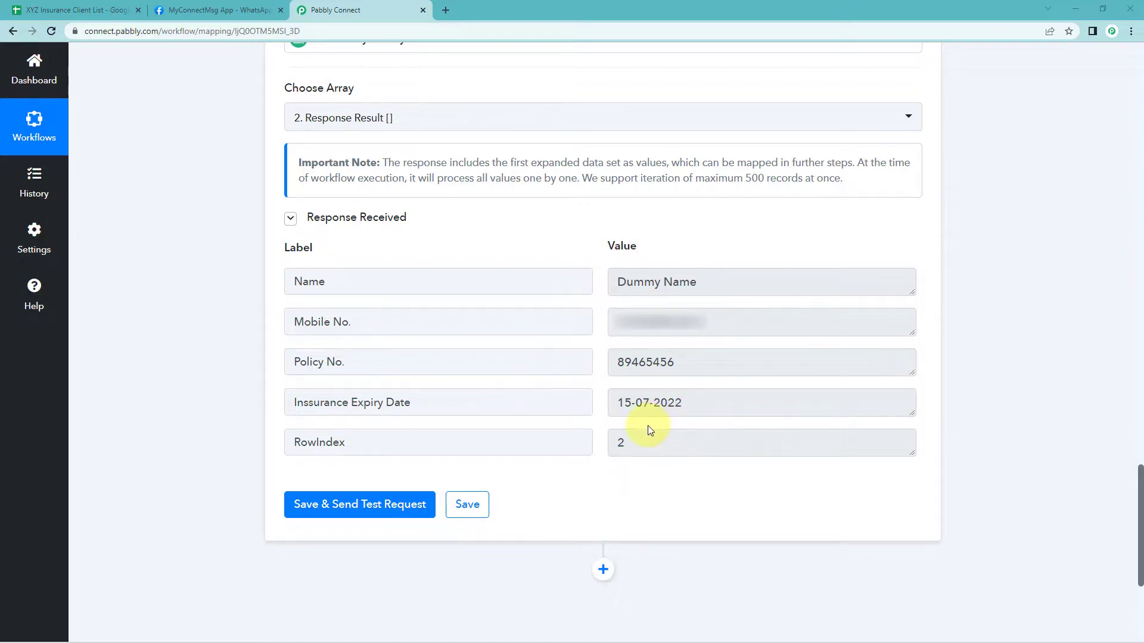
triple_click(651, 401)
drag(715, 282, 603, 298)
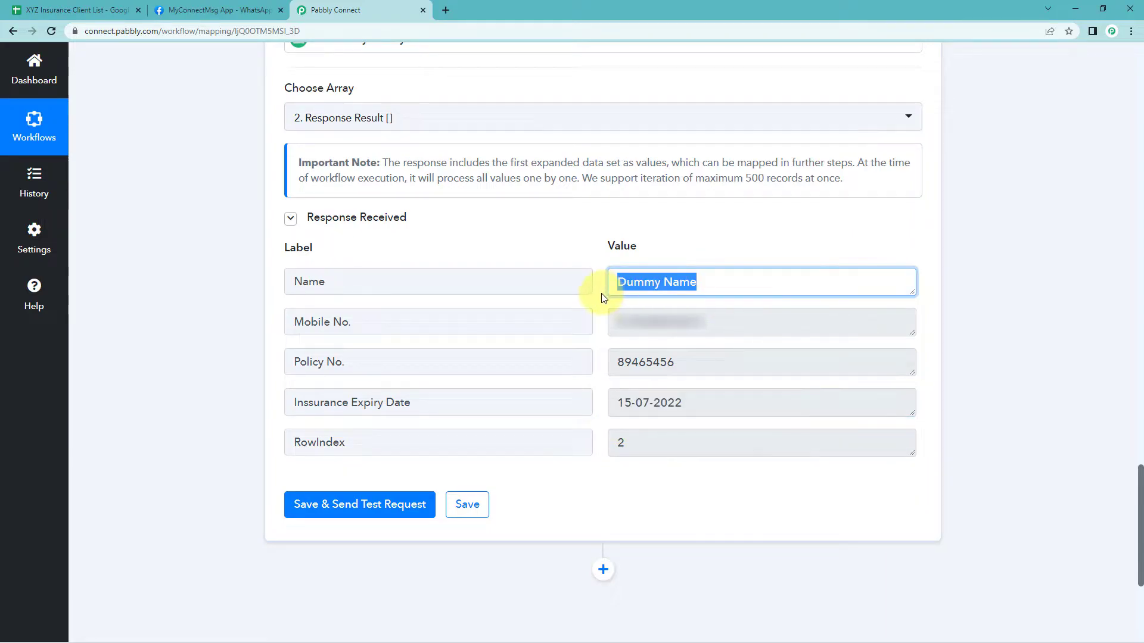
click(639, 402)
drag(622, 402, 720, 401)
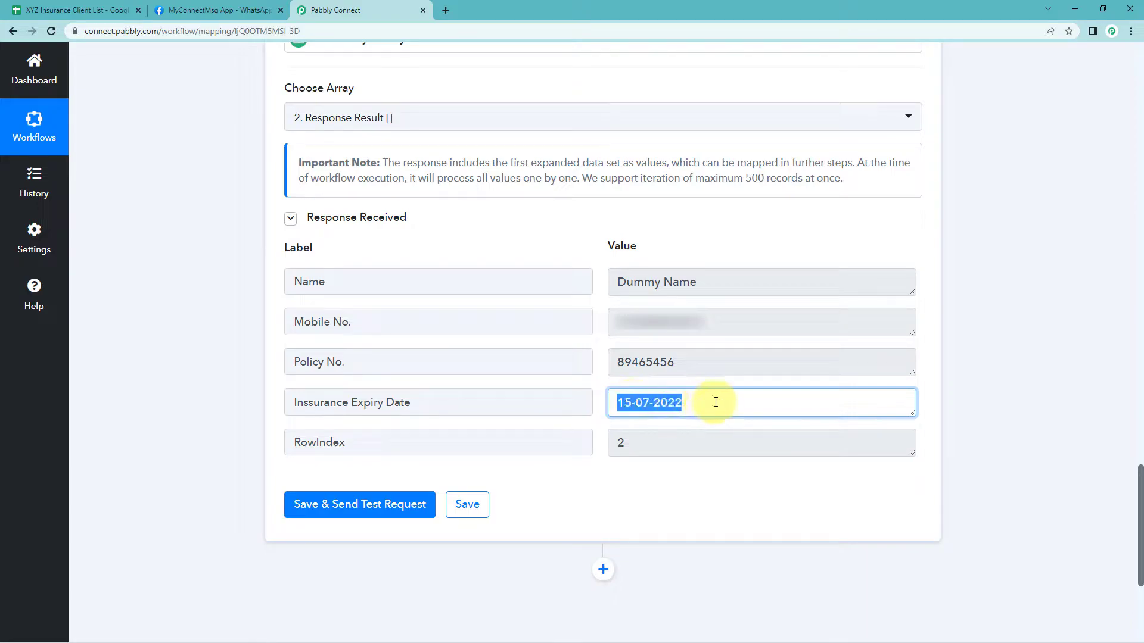
click(600, 335)
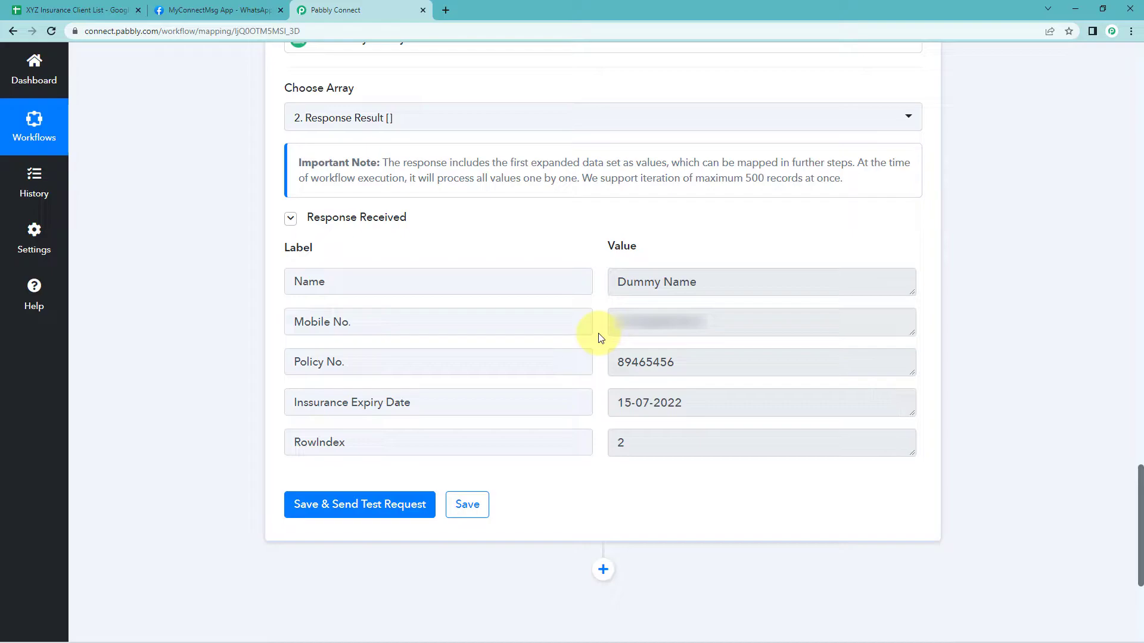
drag(707, 403, 614, 403)
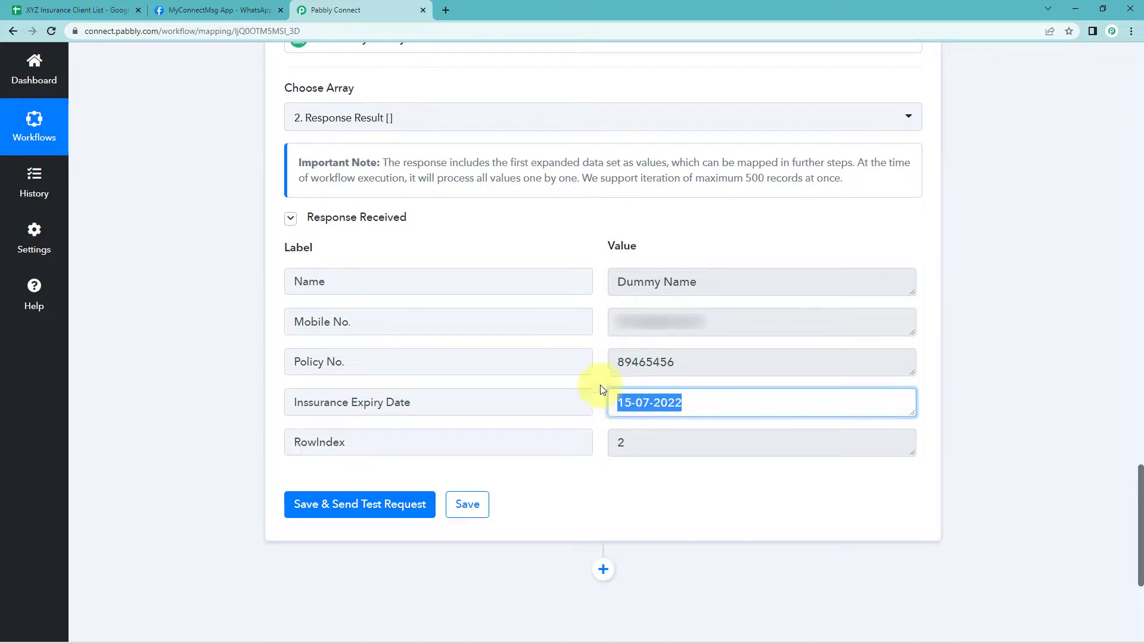
click(605, 398)
drag(714, 401, 600, 403)
click(599, 386)
Add a Date/Time Formatter by Pabbly action with the Modify Current Date event and connect it
scroll(989, 329, down, 4)
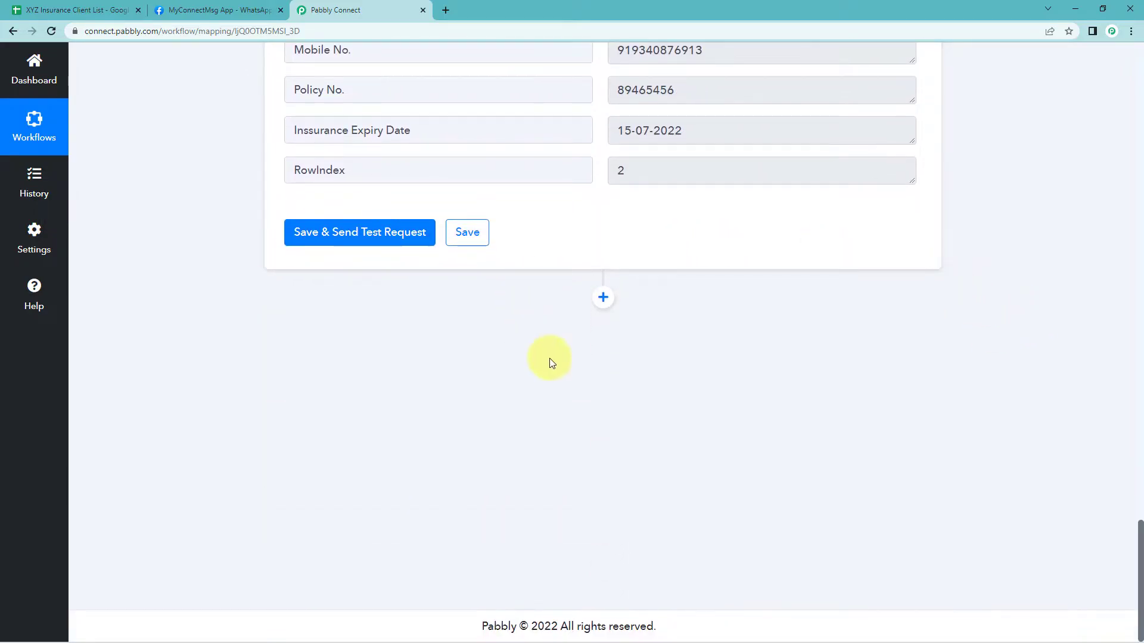
click(600, 299)
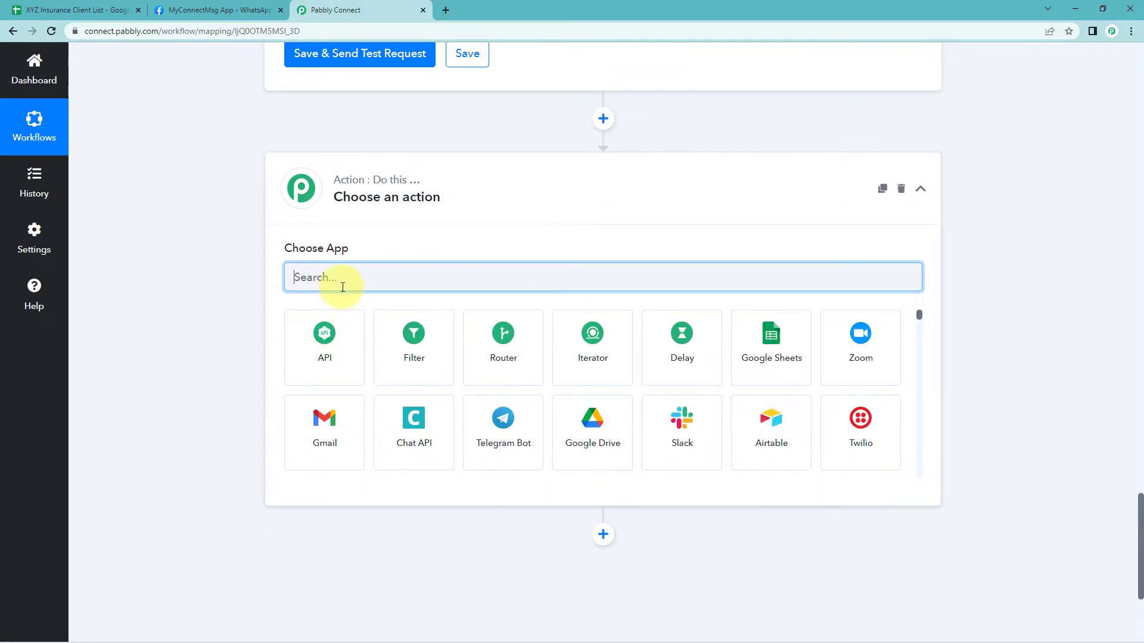
text(Date)
click(348, 352)
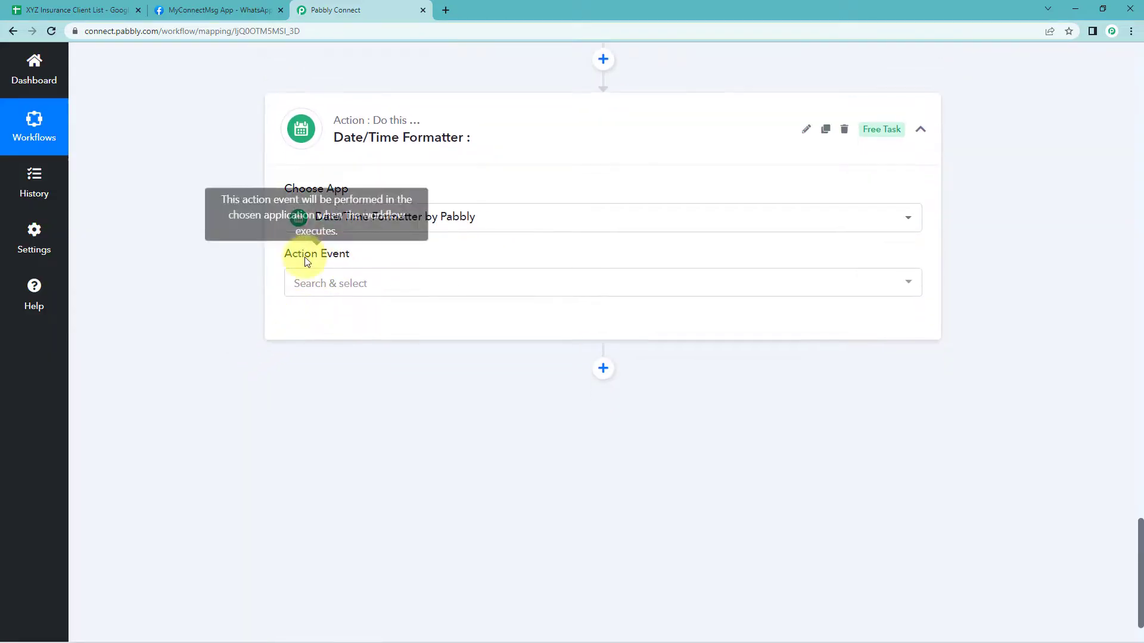
click(342, 284)
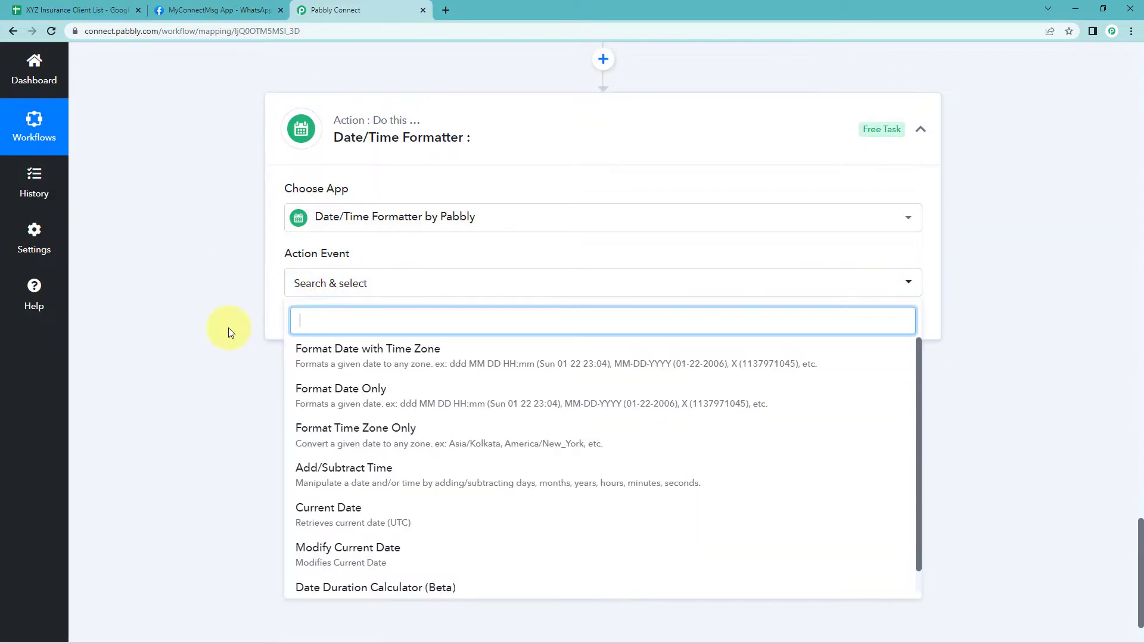
scroll(229, 328, down, 2)
click(377, 487)
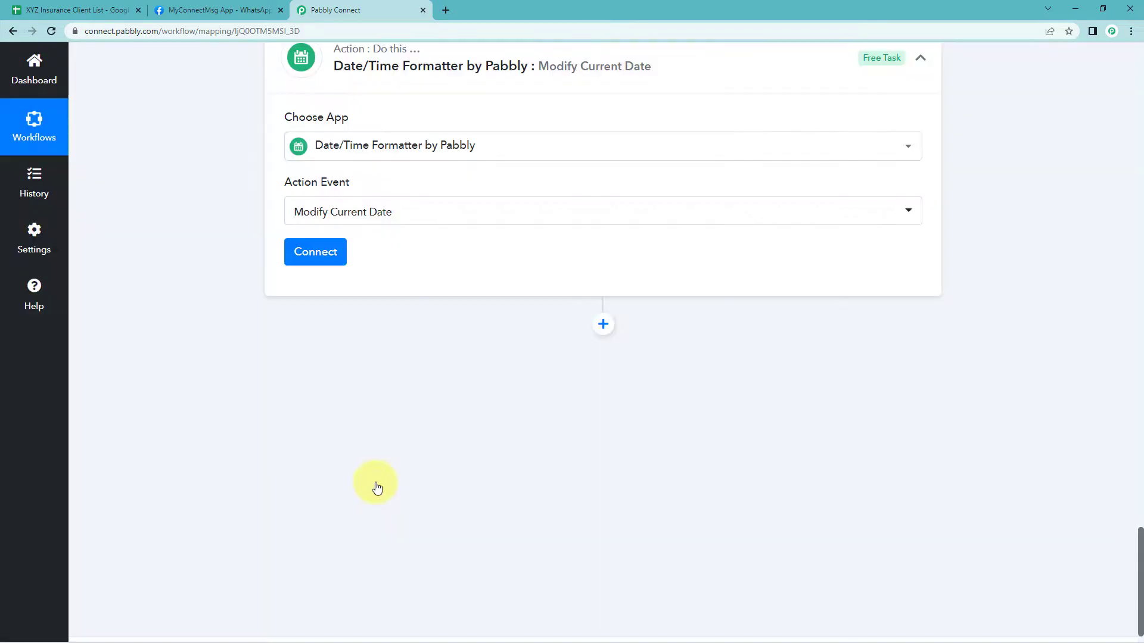
click(320, 255)
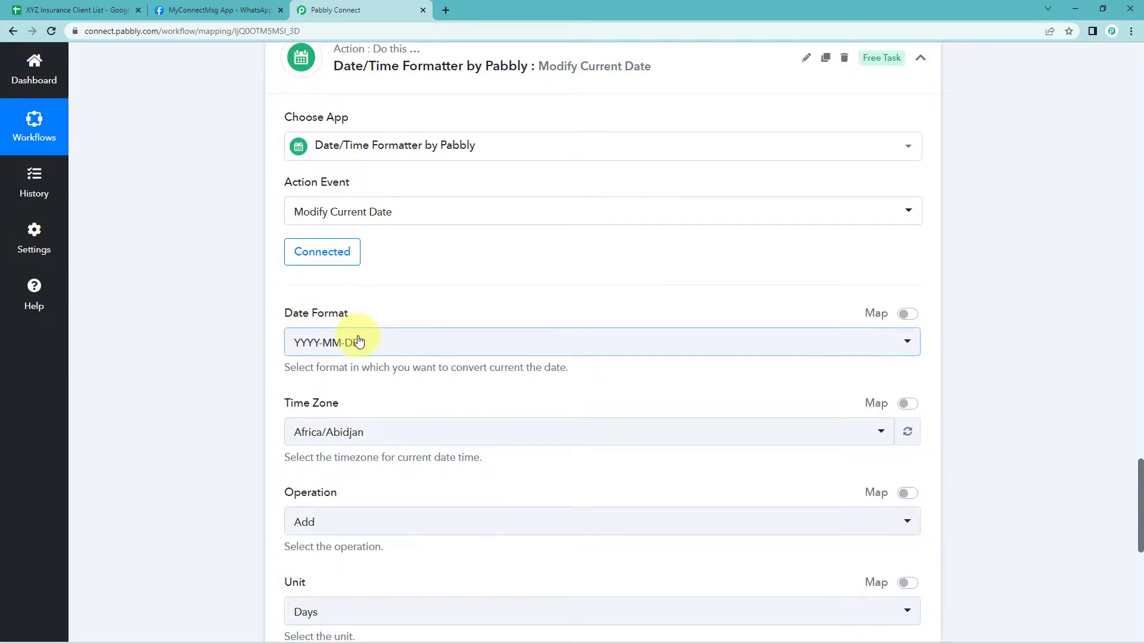
Set the date format to DD-MM-YYYY and the time zone to Asia/Kolkata
click(358, 342)
scroll(280, 387, down, 1)
click(321, 373)
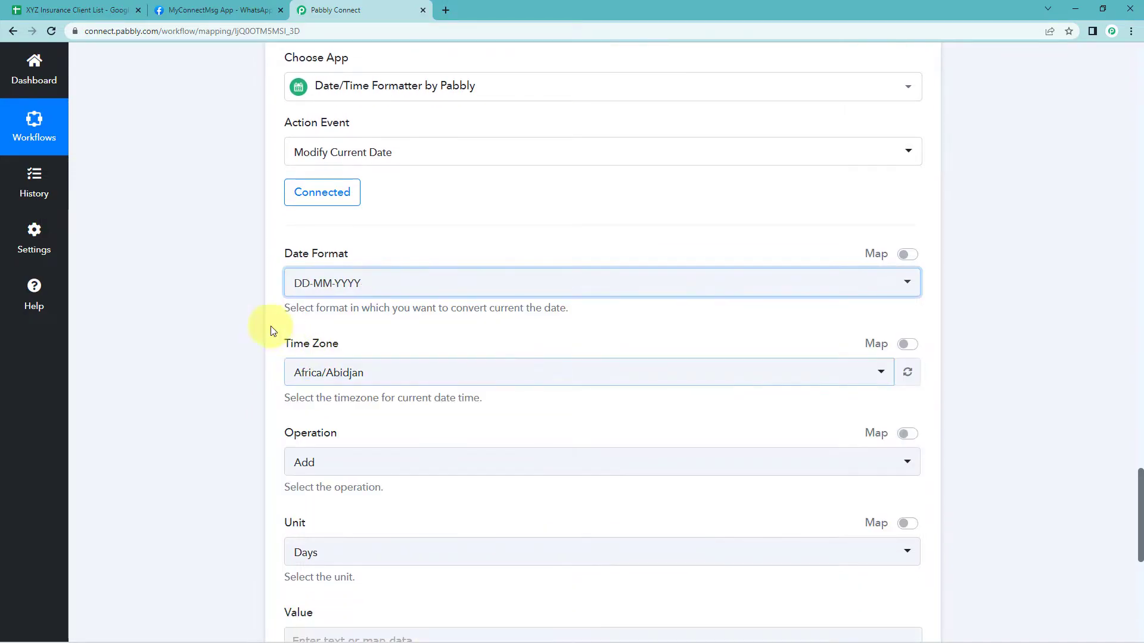
scroll(249, 323, up, 2)
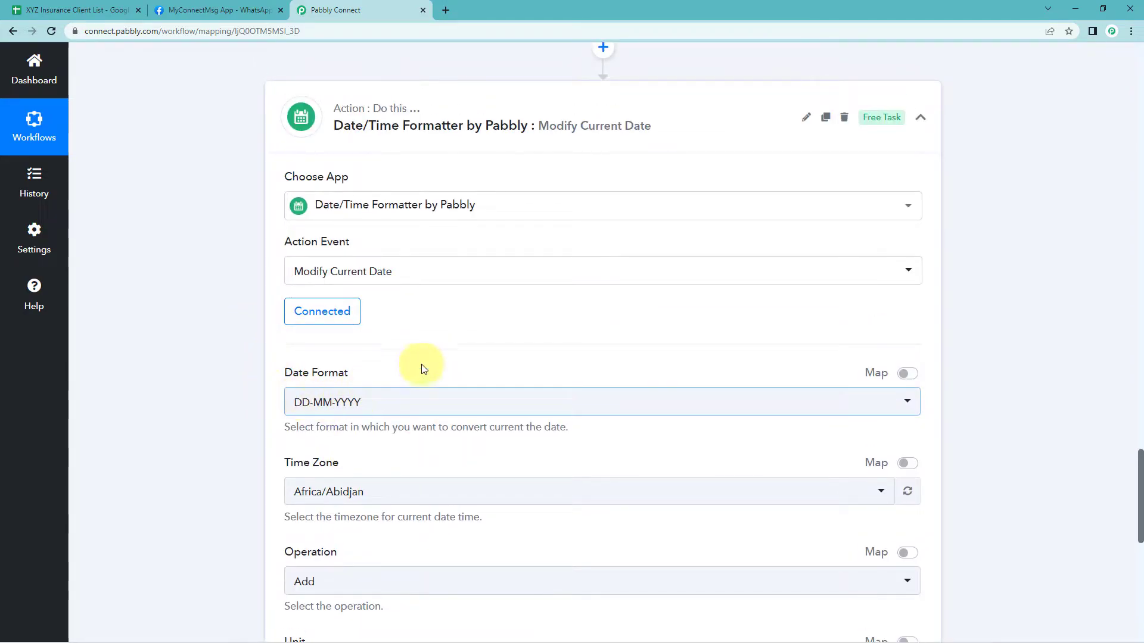
scroll(564, 342, up, 7)
scroll(256, 398, down, 10)
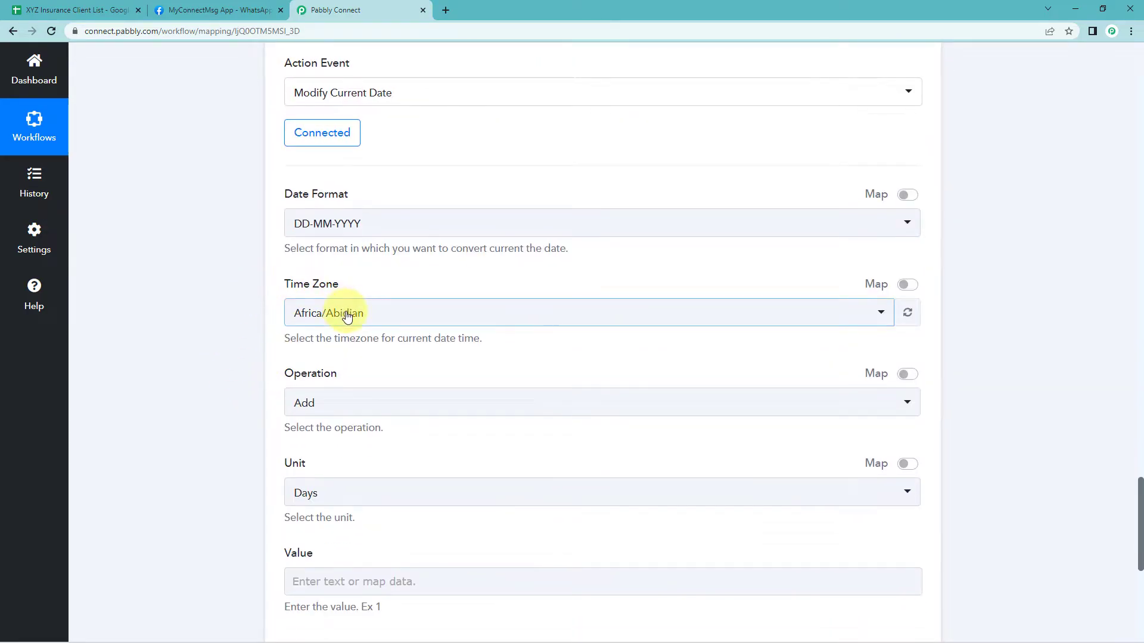
click(345, 316)
text(kol)
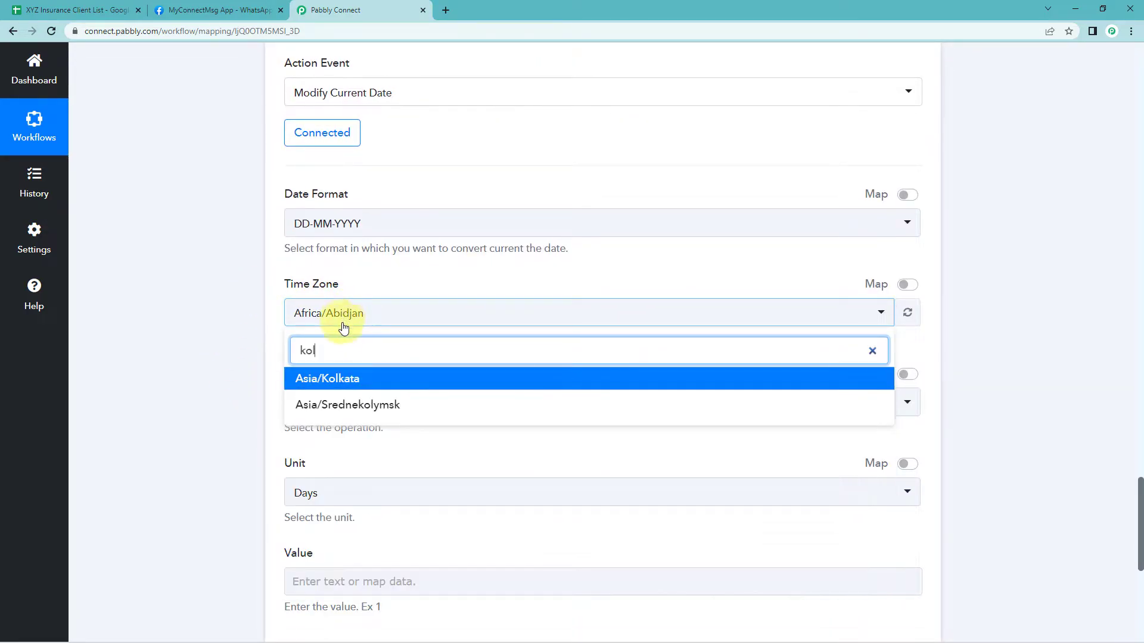
click(349, 379)
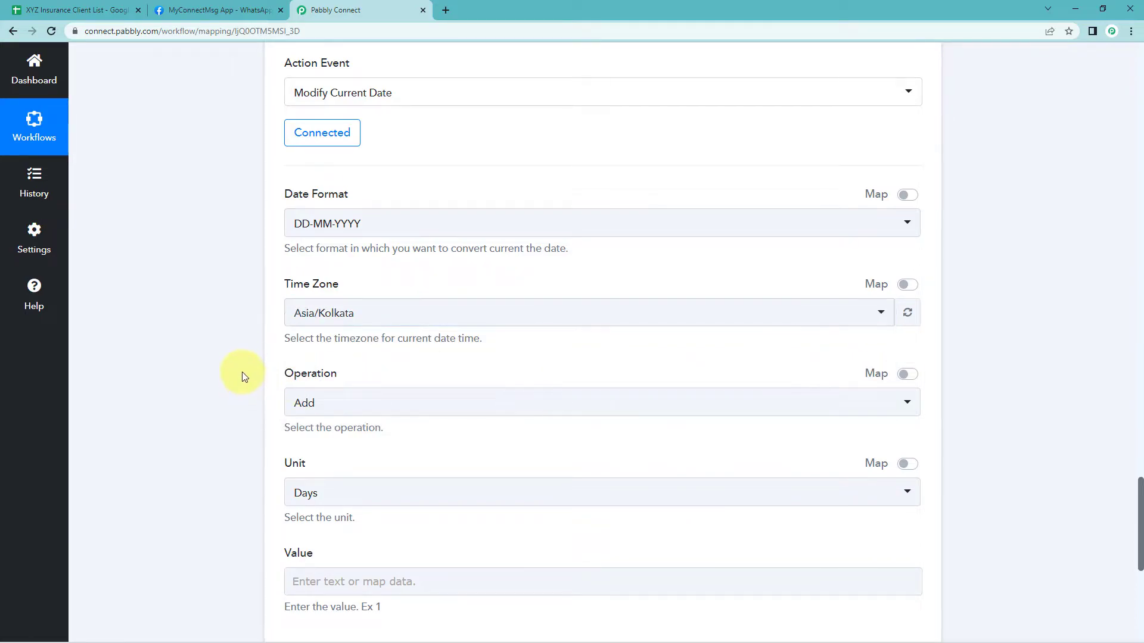
Set the Value to 1 to add one day, then save and send a test request
scroll(242, 377, down, 1)
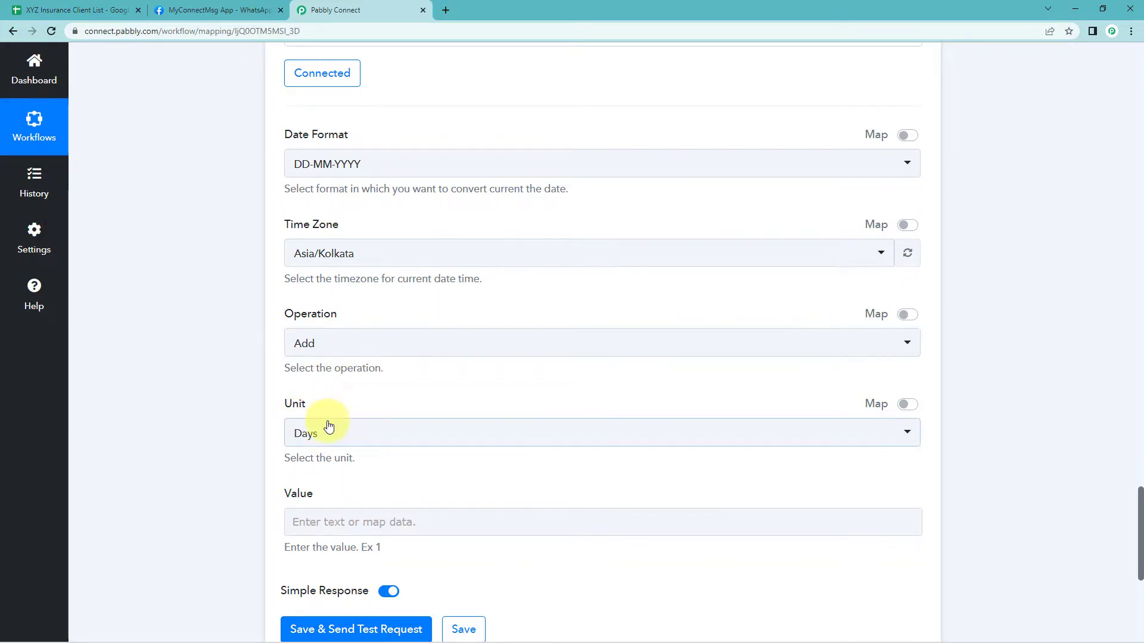
scroll(331, 401, down, 2)
click(315, 399)
text(1)
click(233, 390)
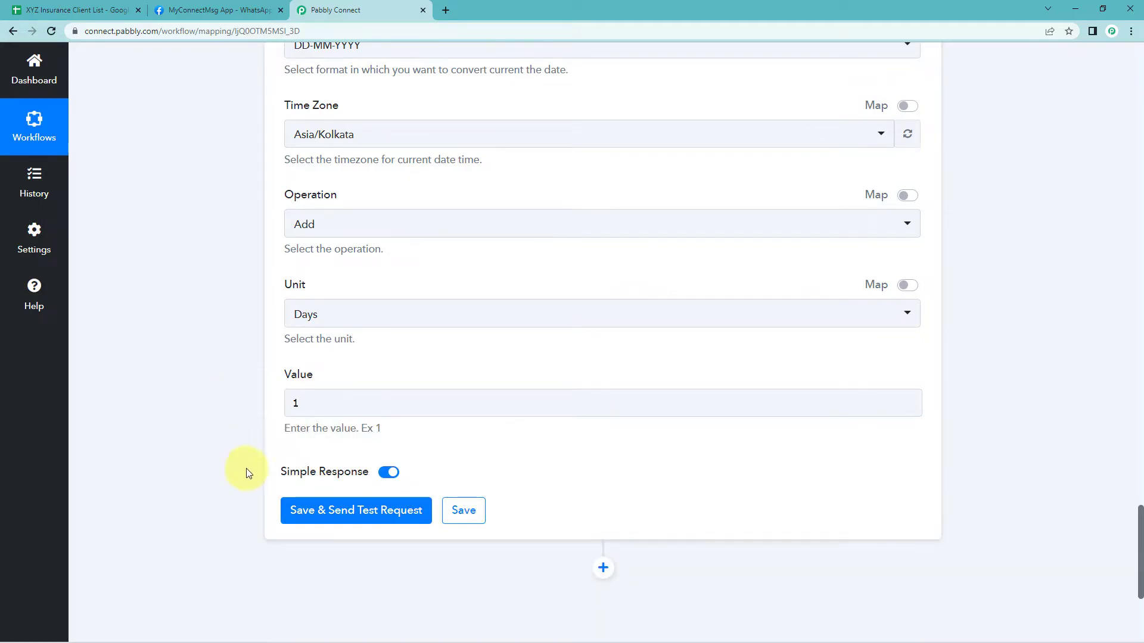
click(320, 527)
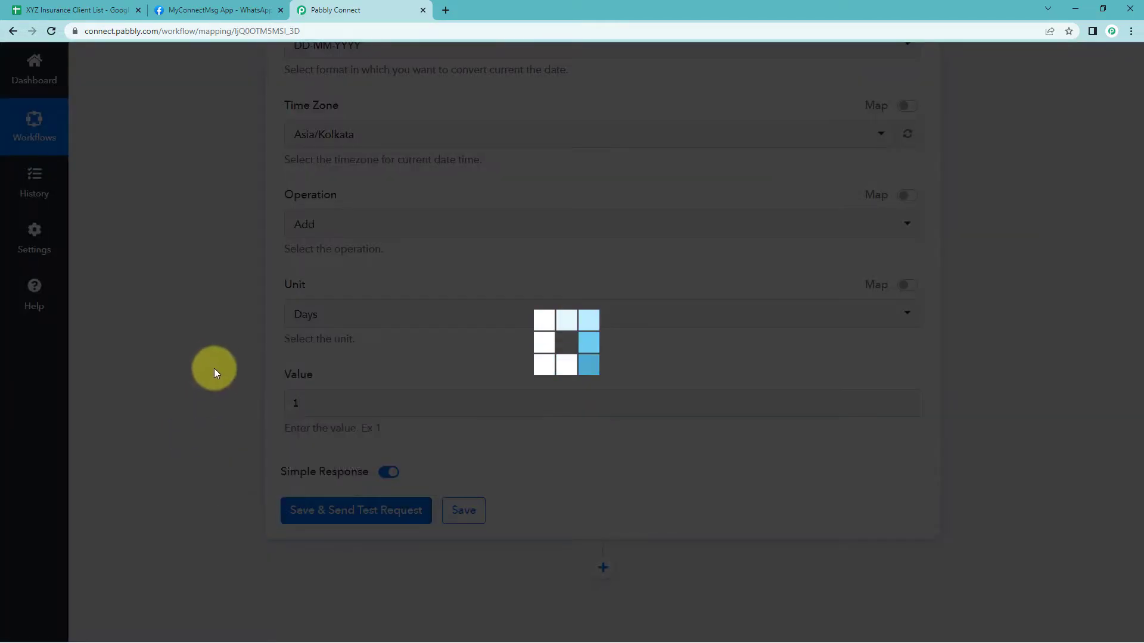
scroll(220, 380, down, 3)
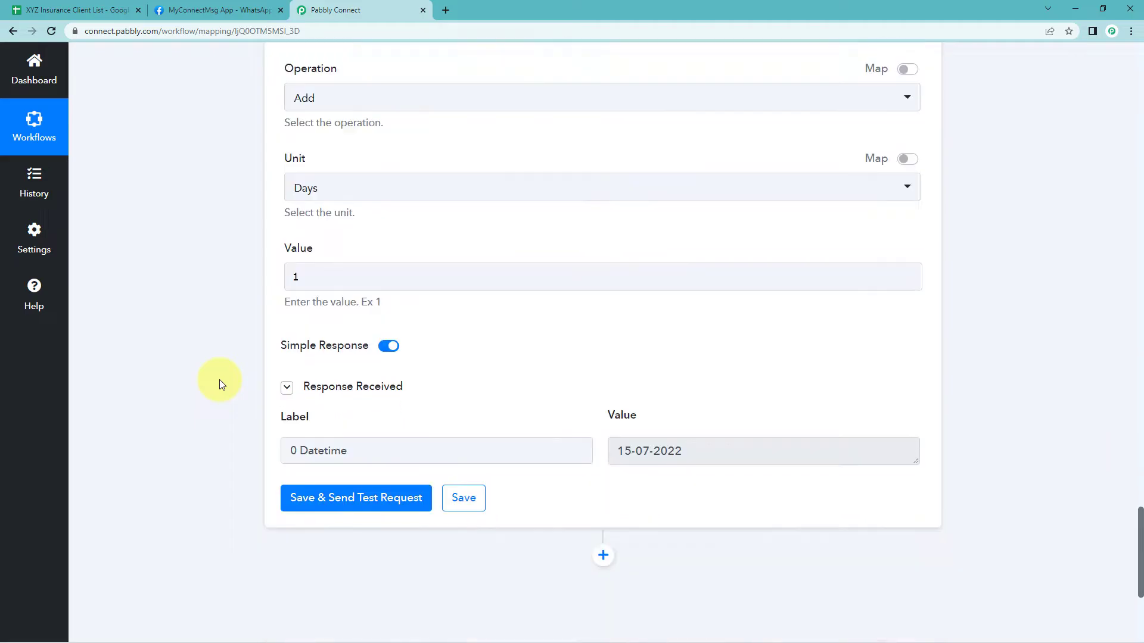
Examine the returned Datetime value in the formatter's response
drag(694, 398, 595, 399)
click(580, 355)
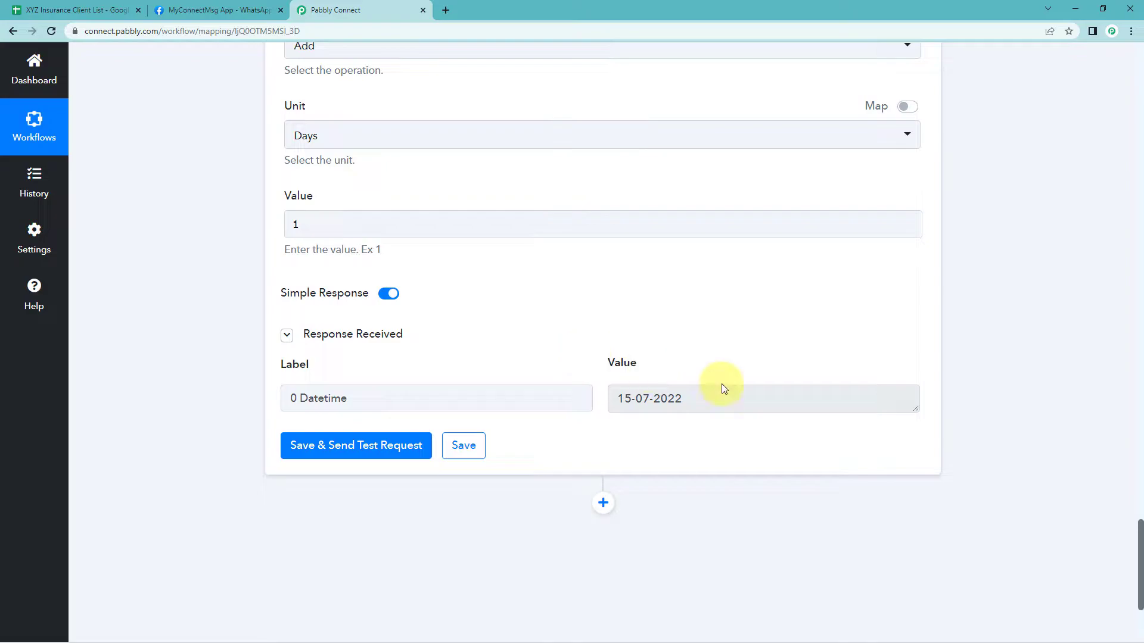
drag(725, 404, 566, 409)
click(684, 355)
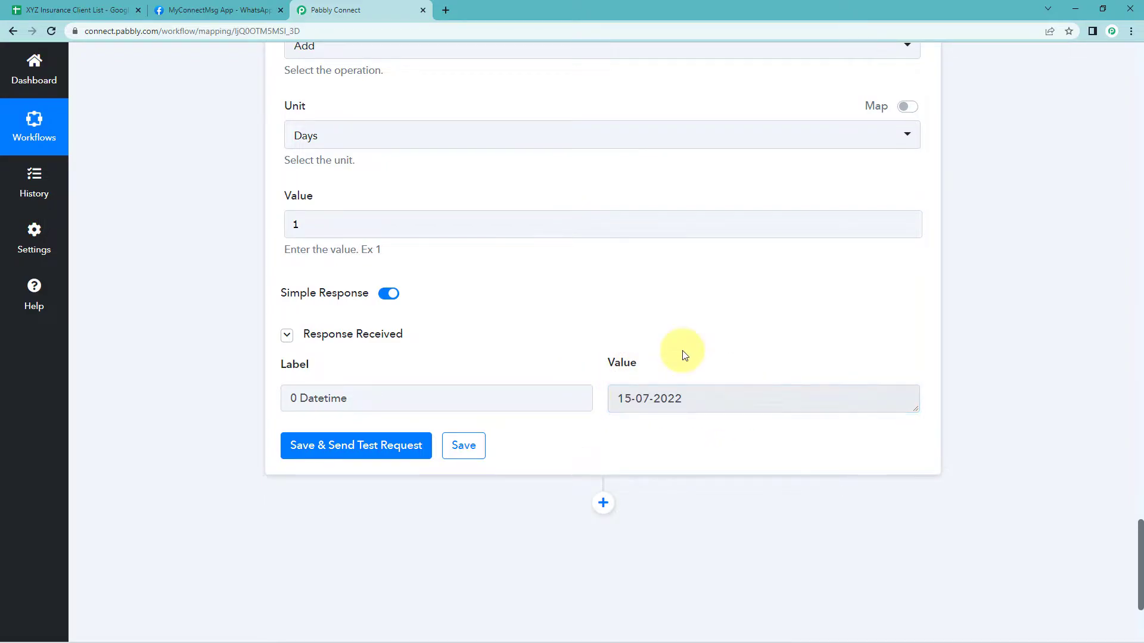
scroll(685, 346, up, 15)
drag(685, 297, 587, 304)
click(595, 387)
Add another Date/Time Formatter by Pabbly action with the Date Duration Calculator (Beta) event and connect it
scroll(286, 374, down, 20)
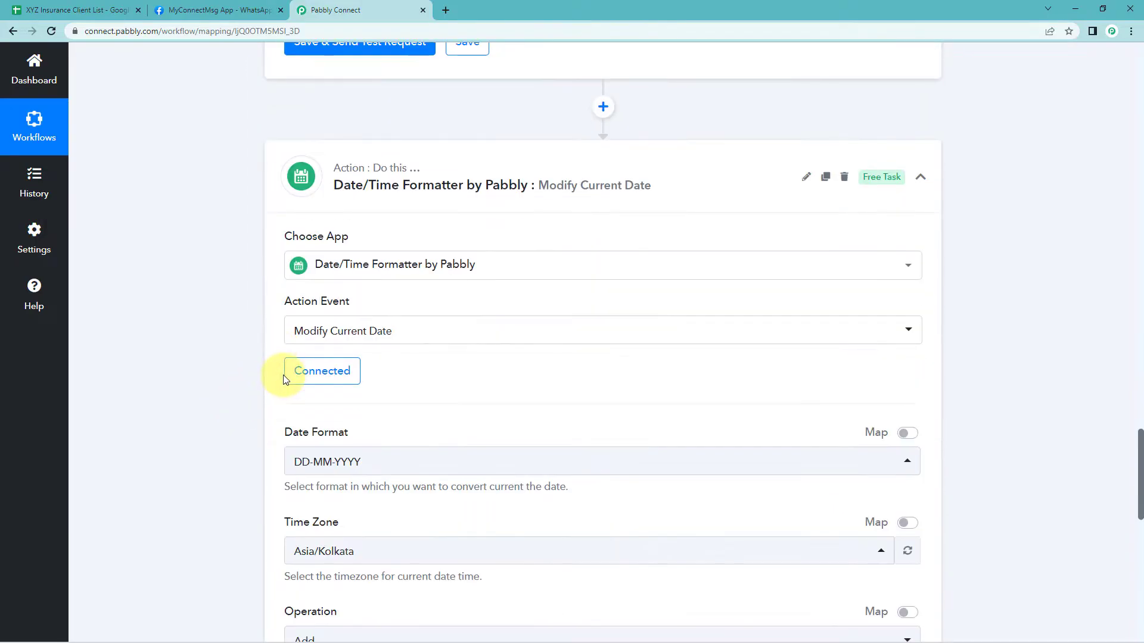
scroll(237, 376, down, 1)
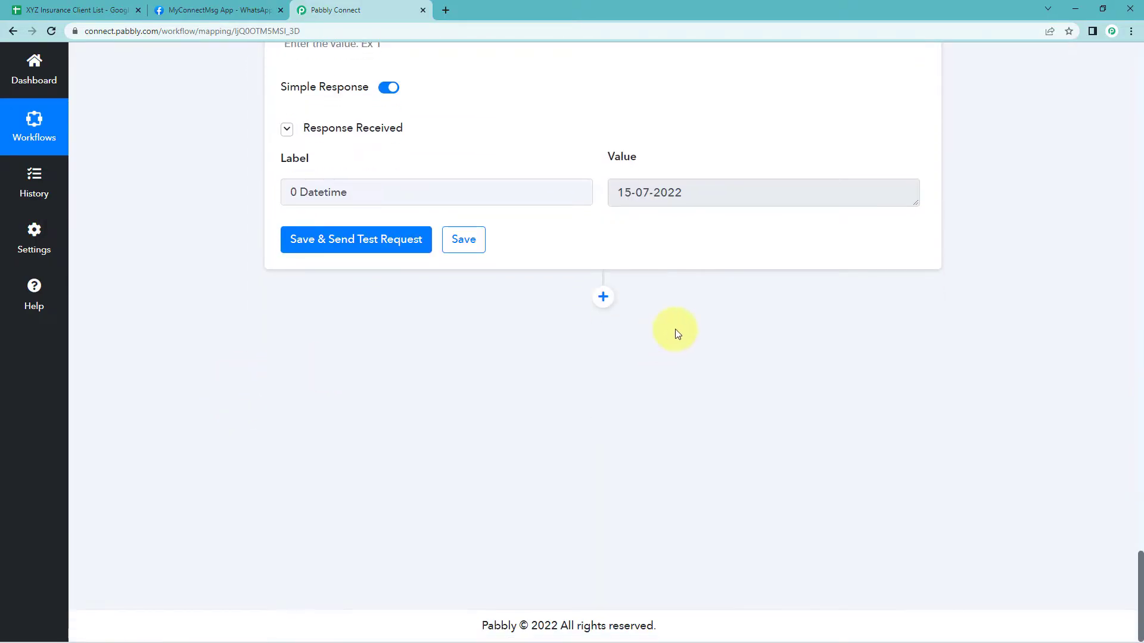
click(603, 296)
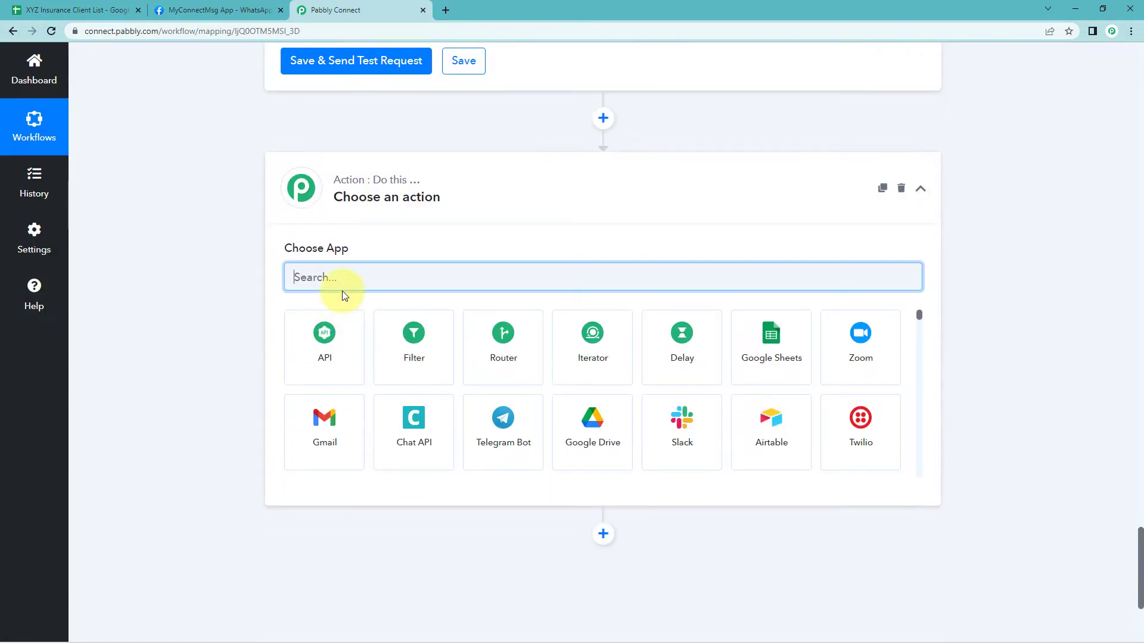
text(Date)
click(325, 341)
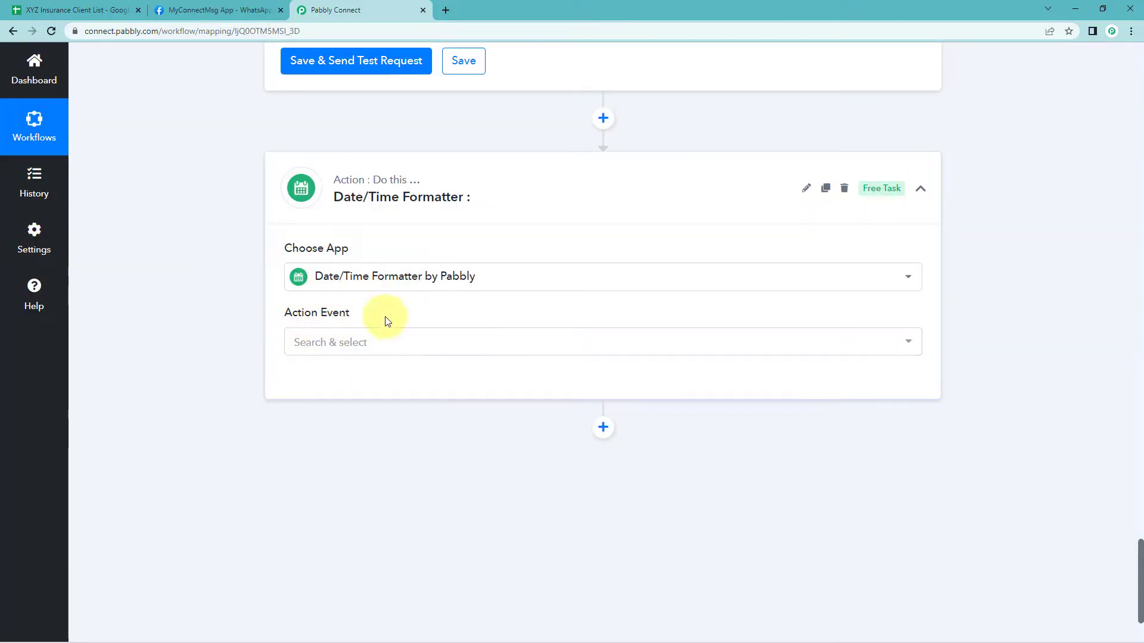
click(358, 347)
scroll(256, 370, down, 2)
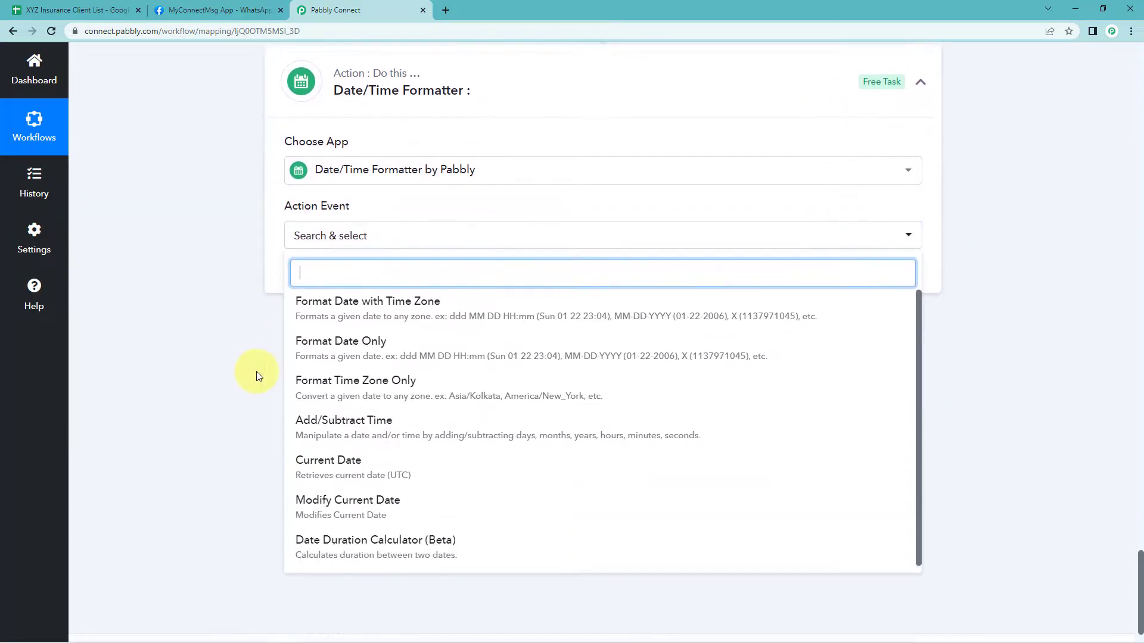
click(341, 524)
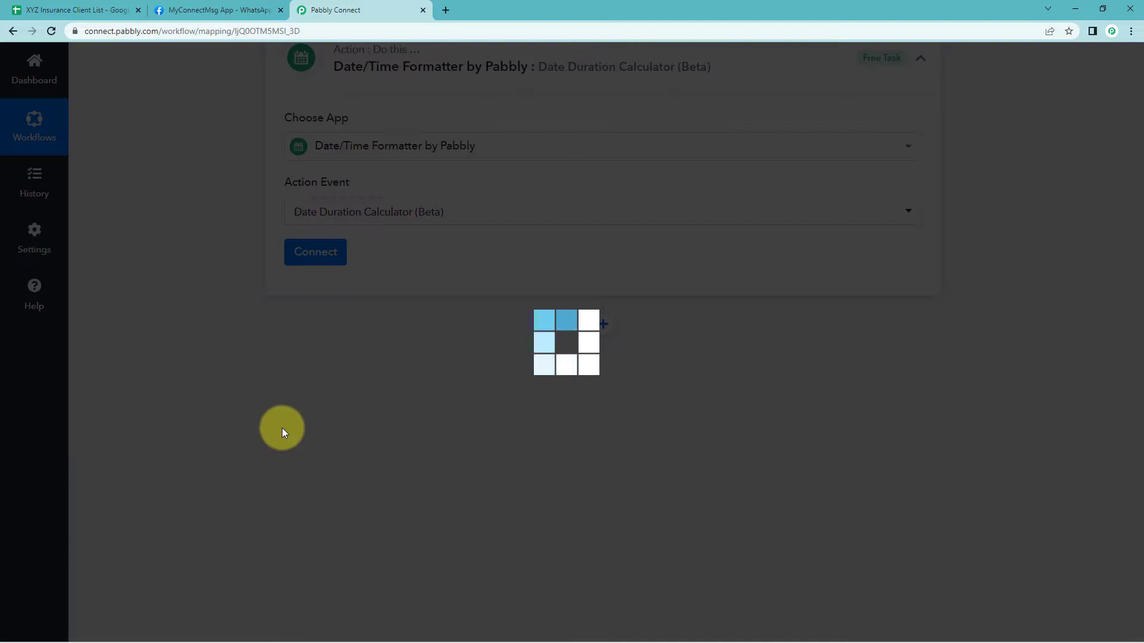
click(321, 255)
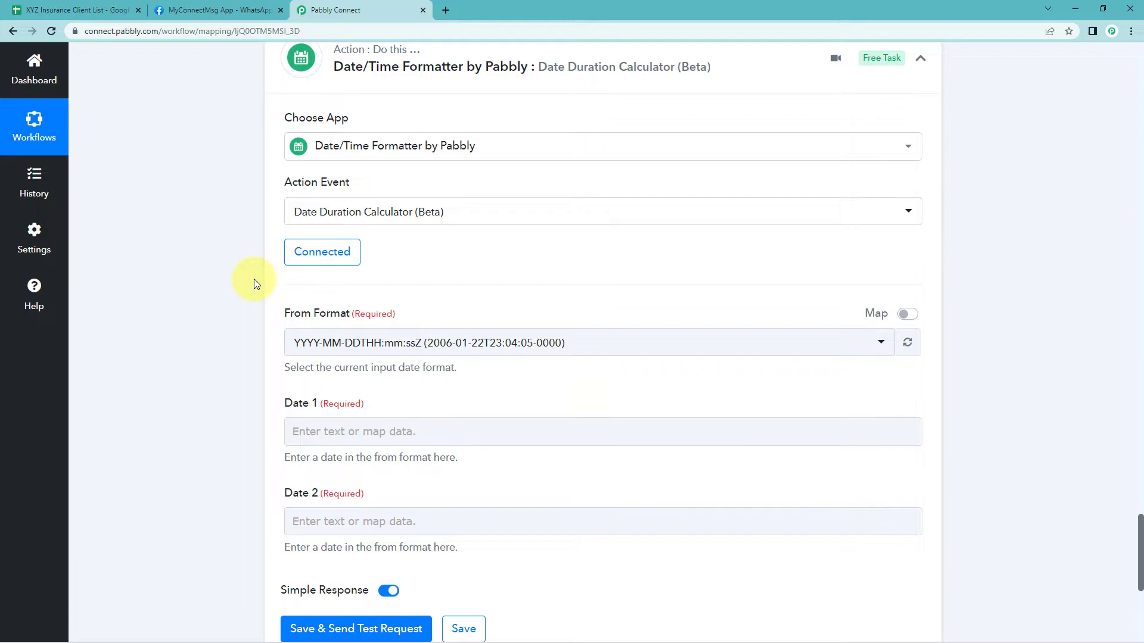
Set the duration calculator's From Format to DD-MM-YYYY
scroll(254, 279, down, 1)
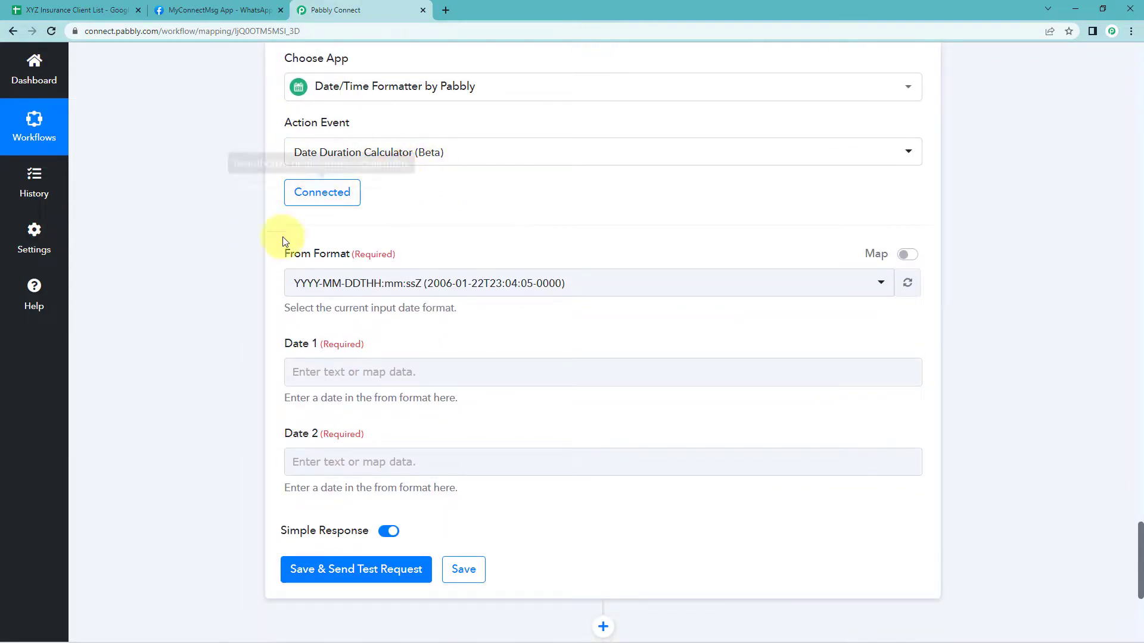
click(319, 283)
scroll(234, 336, down, 2)
scroll(388, 350, down, 2)
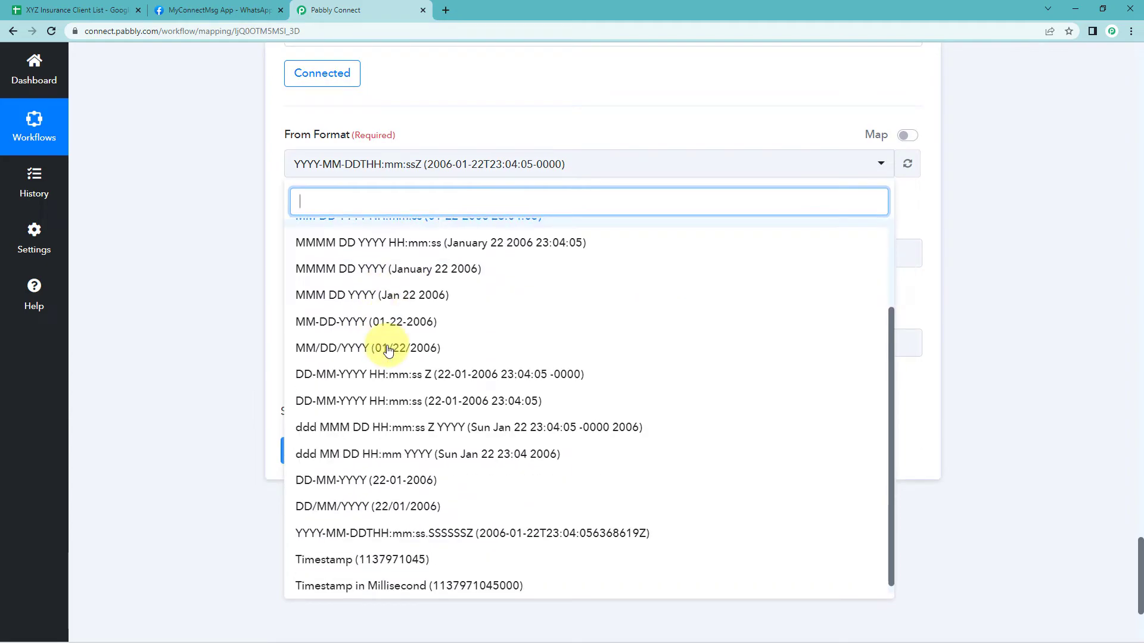
click(340, 468)
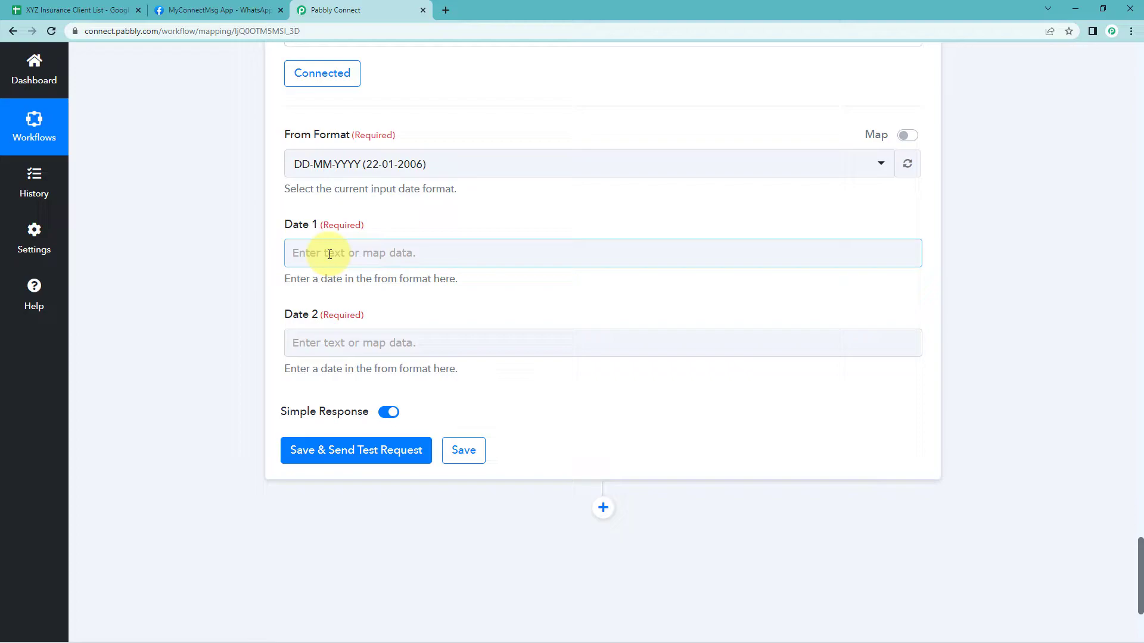
Map Date 1 to the iterator's Insurance Expiry Date field
click(329, 254)
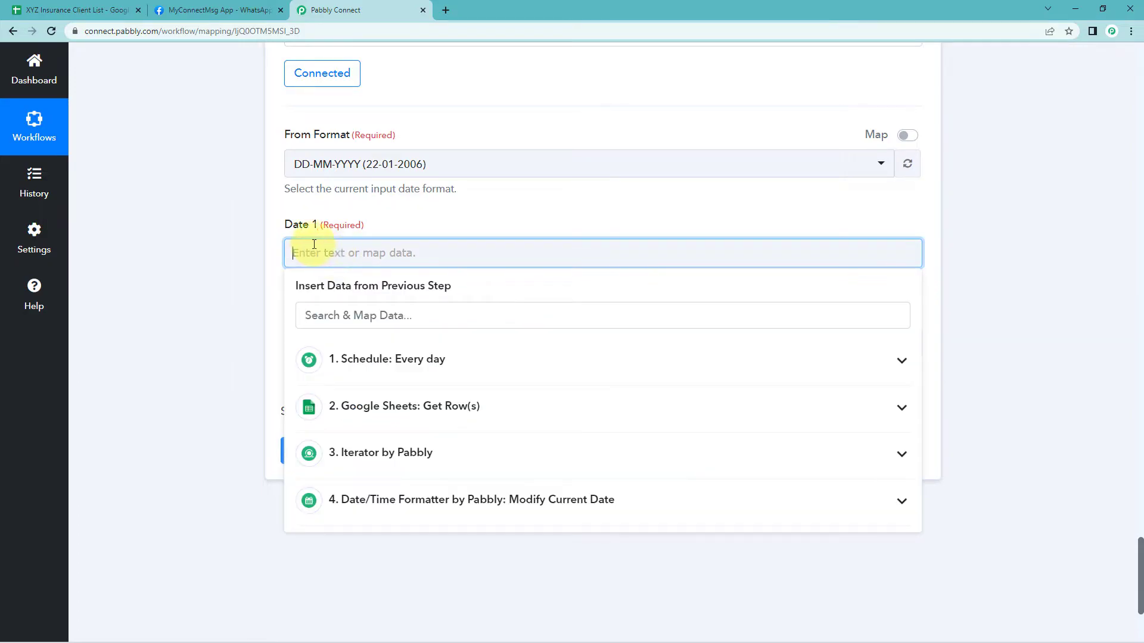
scroll(247, 349, down, 1)
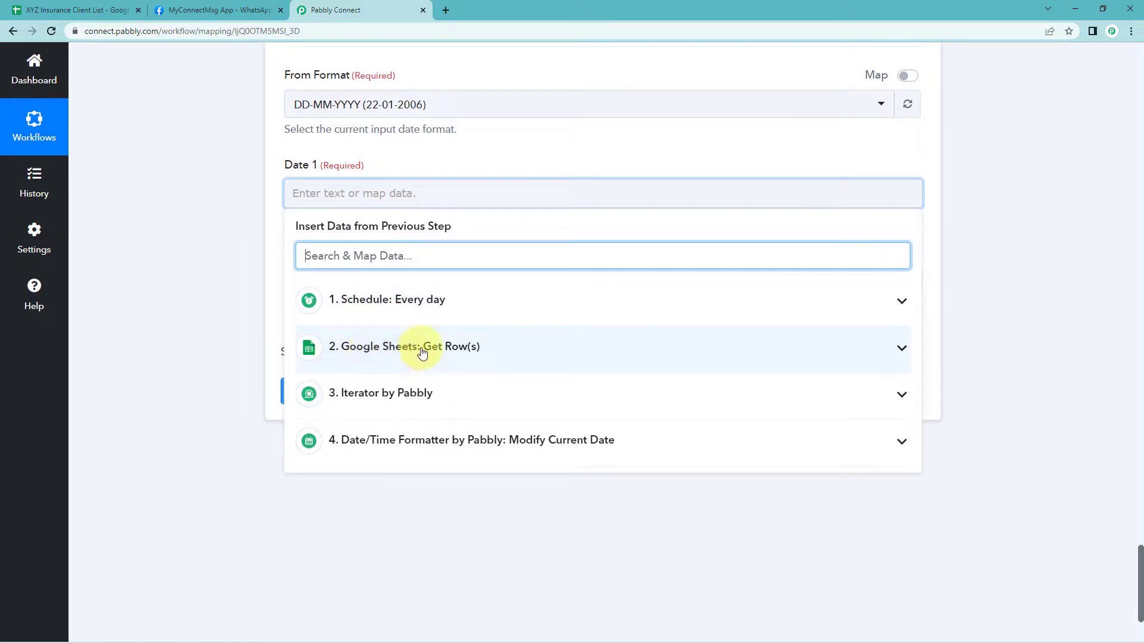
click(411, 398)
scroll(230, 382, down, 2)
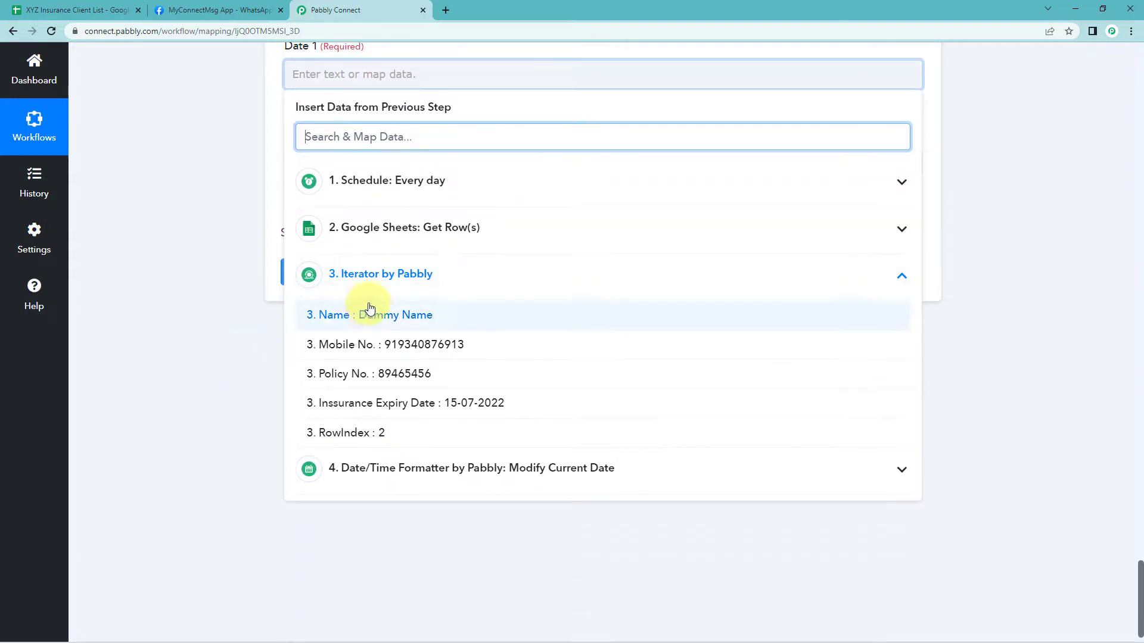
click(411, 403)
click(222, 153)
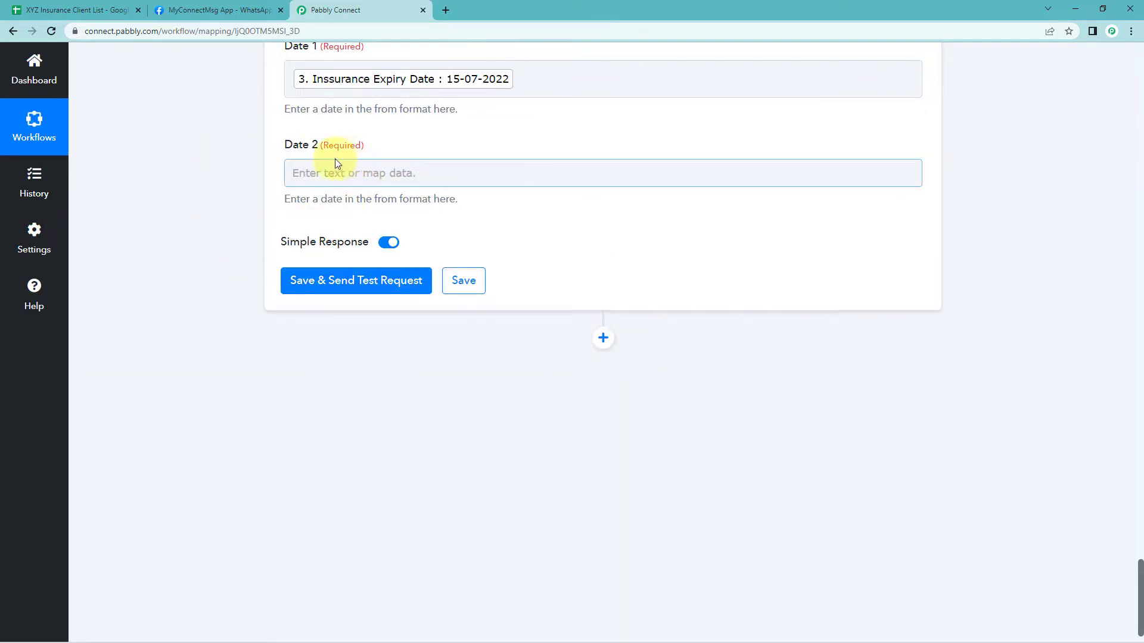
Map Date 2 to the Datetime output of the Modify Current Date step
scroll(334, 156, up, 1)
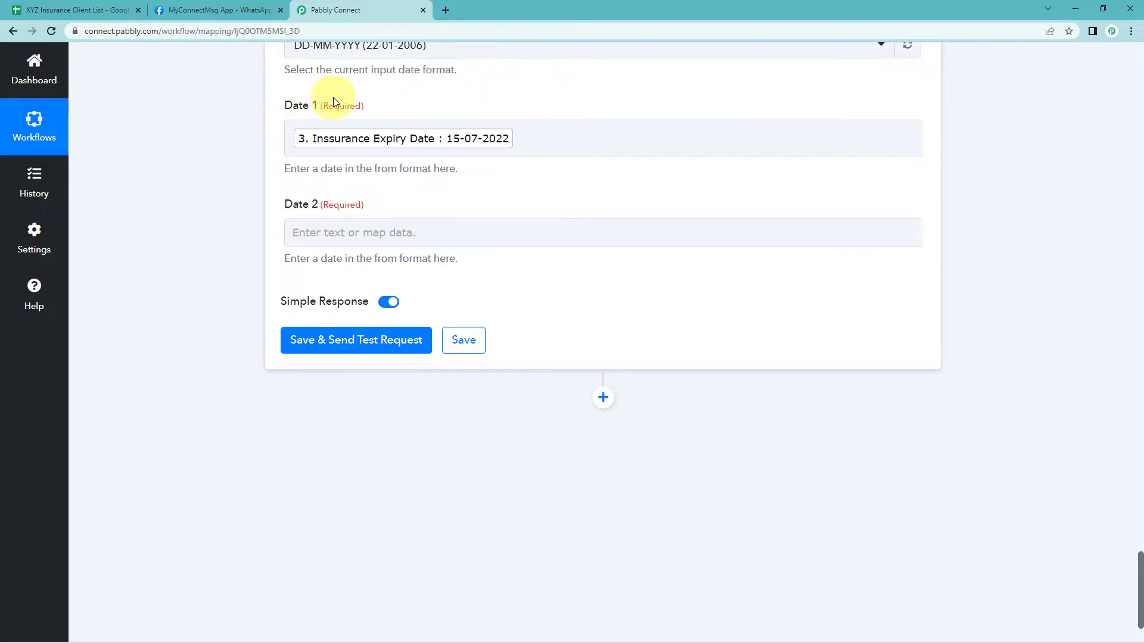
click(327, 232)
scroll(247, 310, down, 2)
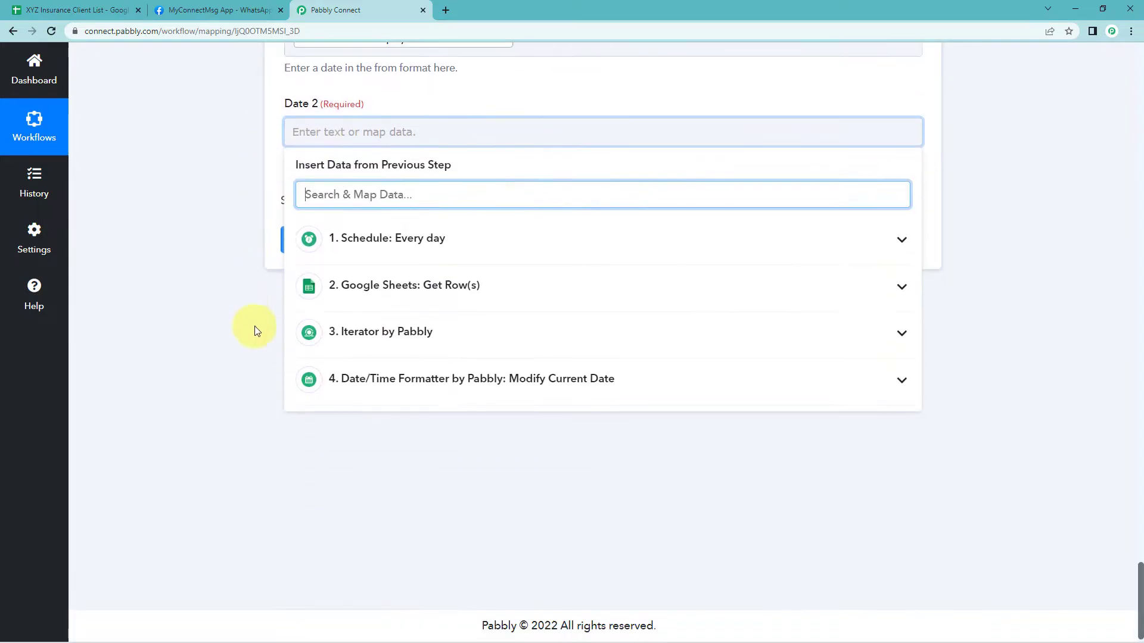
click(374, 378)
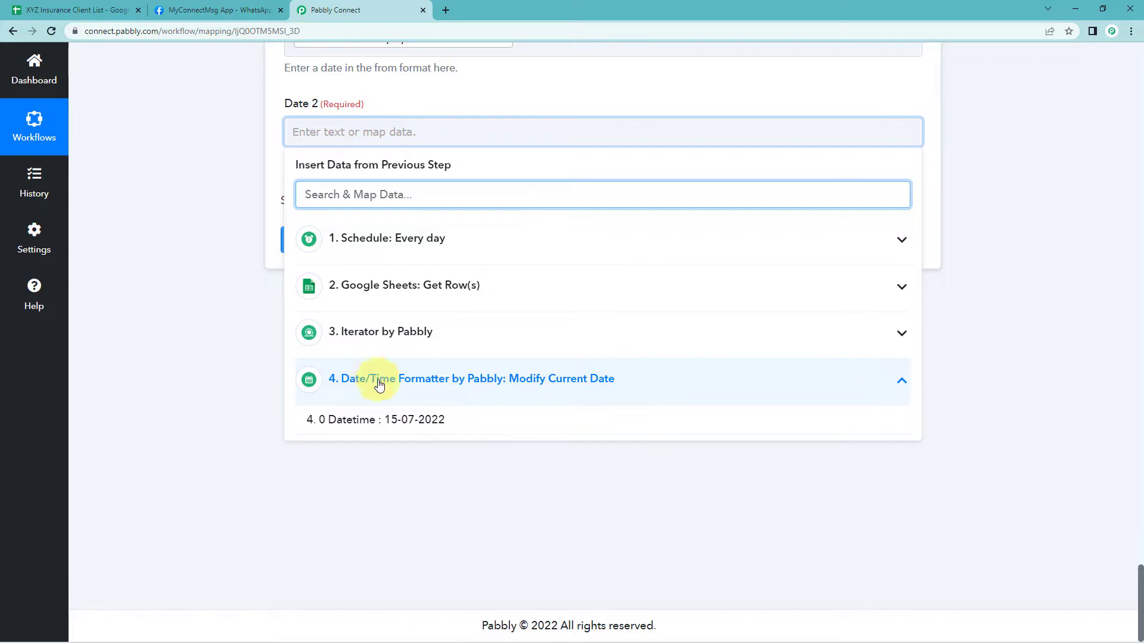
click(464, 421)
click(220, 180)
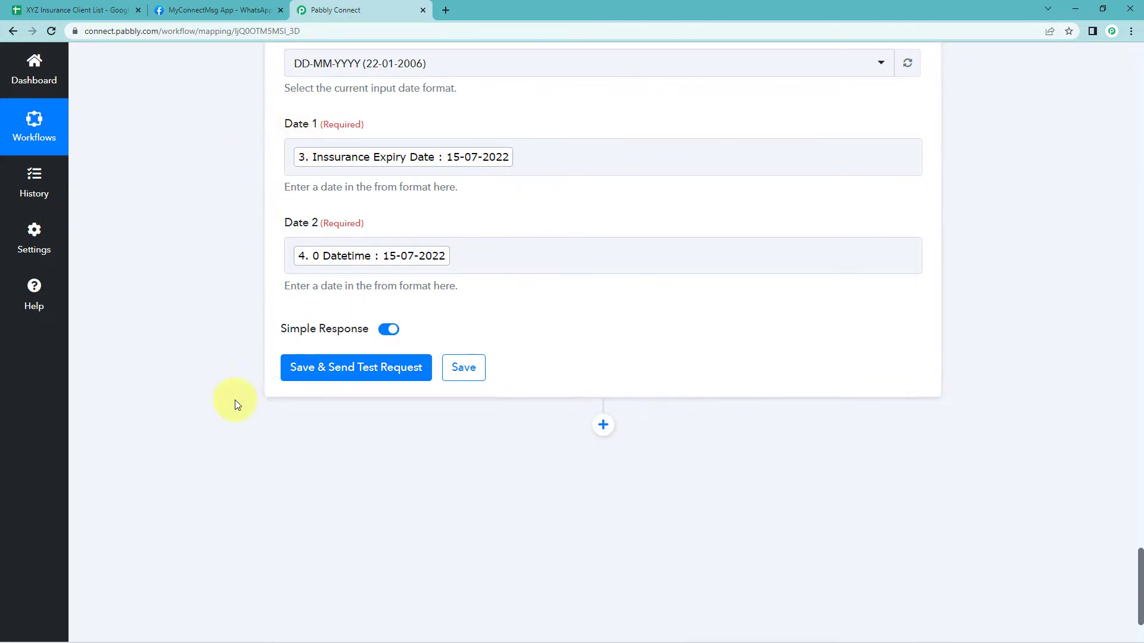
Save and send a test request for the duration calculator, and examine the Result values in its response
click(338, 360)
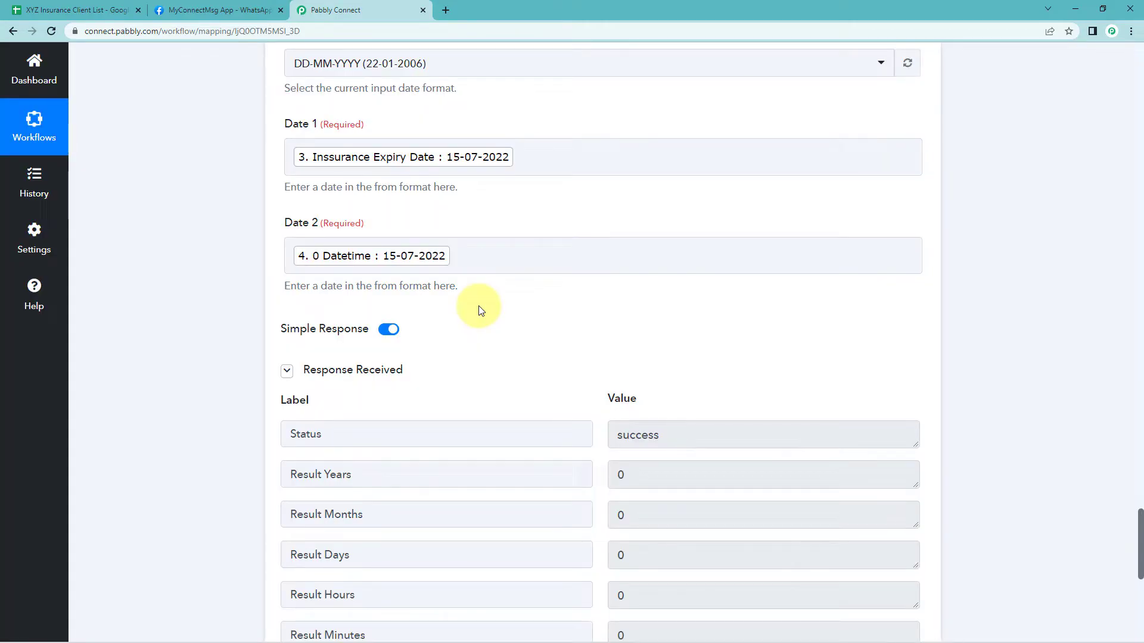
scroll(479, 307, down, 2)
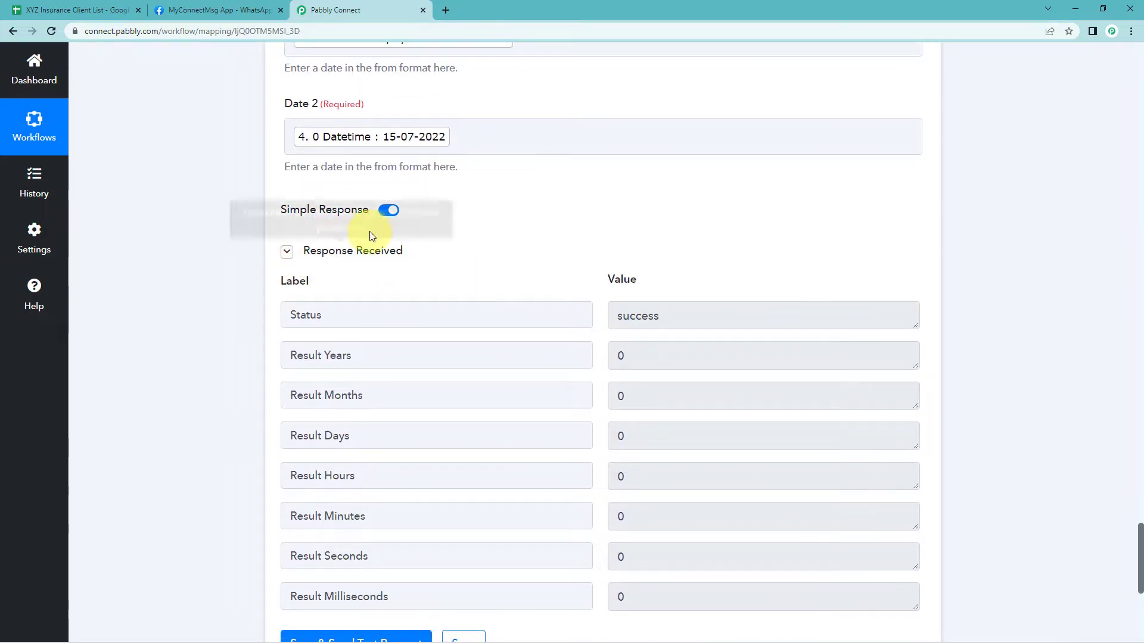
scroll(448, 273, down, 1)
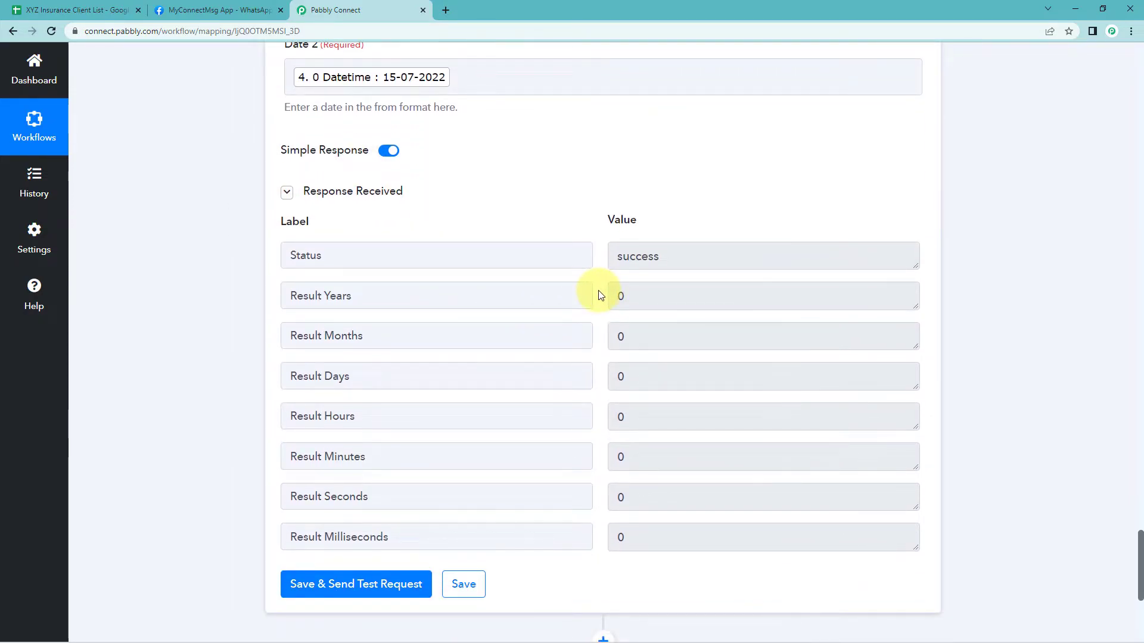
scroll(506, 172, up, 2)
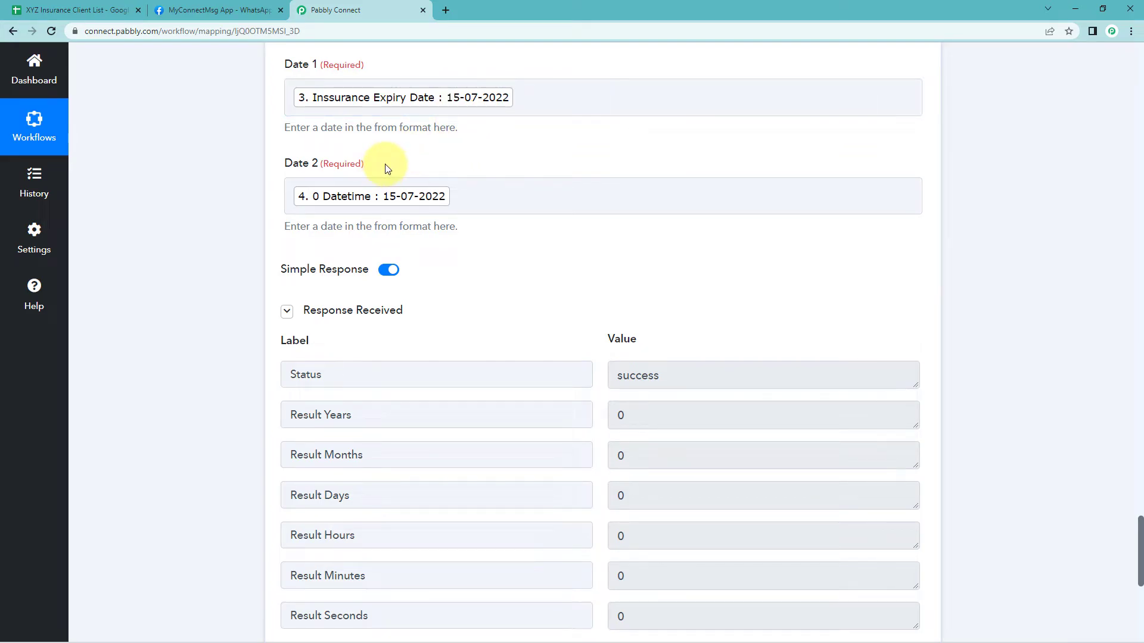
scroll(626, 304, down, 2)
drag(639, 296, 604, 304)
drag(657, 341, 585, 342)
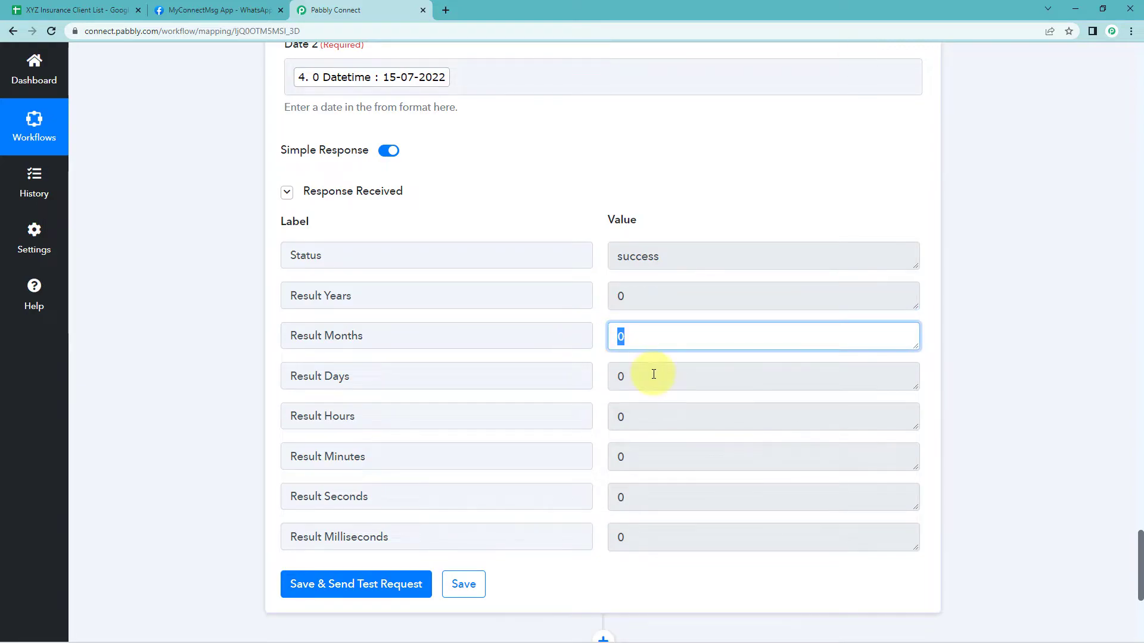
drag(654, 374, 584, 375)
click(595, 271)
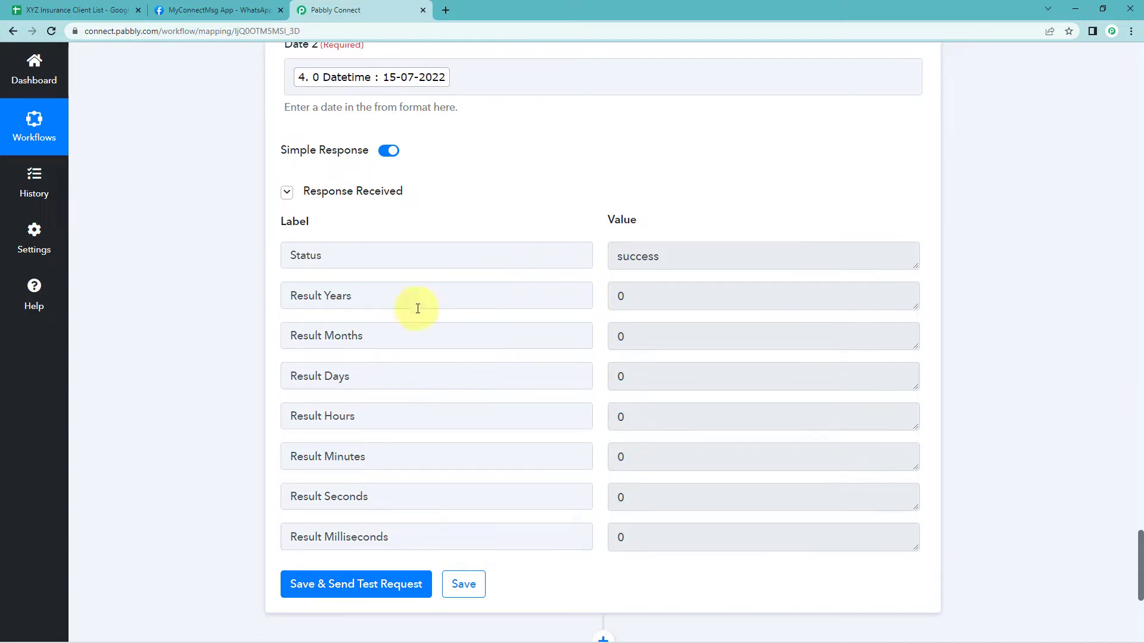
Add a Filter by Pabbly action below the duration calculator
scroll(212, 301, down, 5)
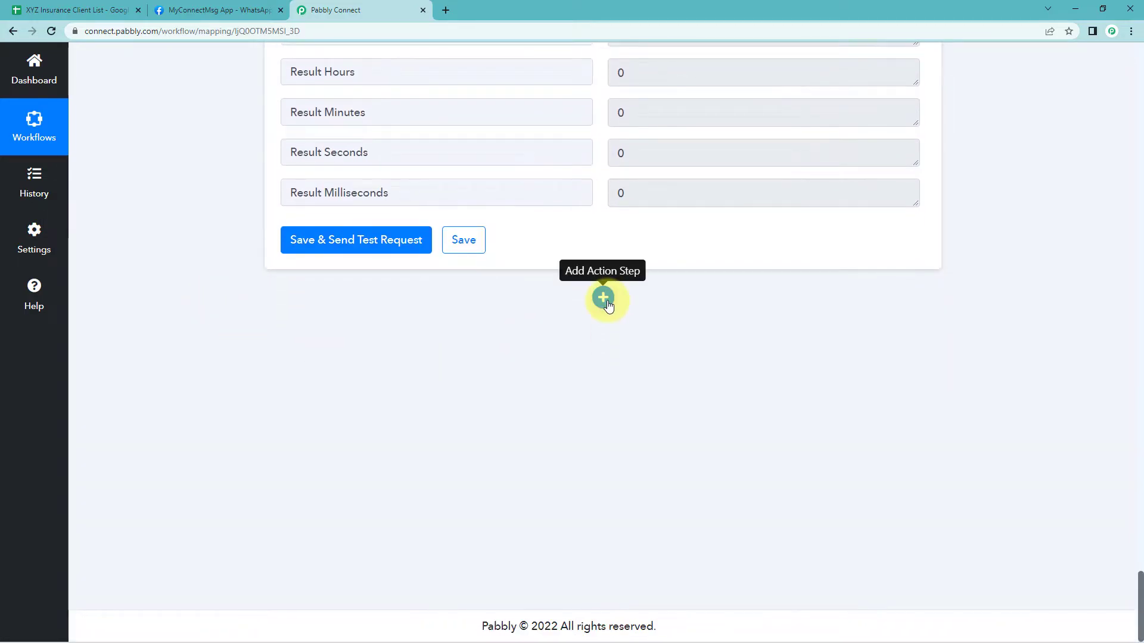
click(604, 299)
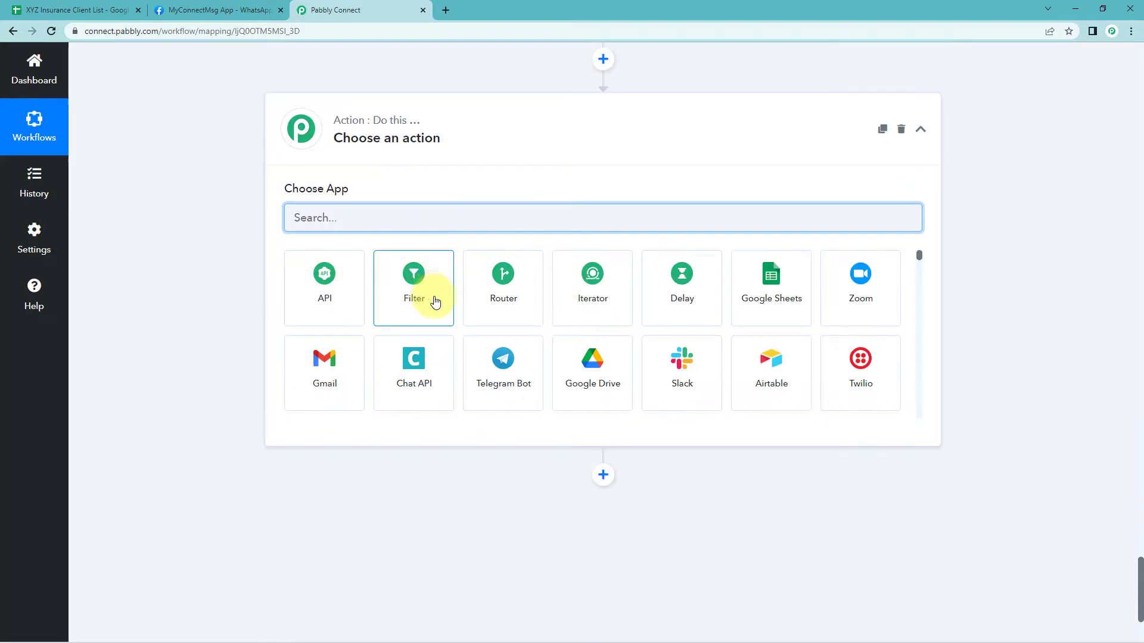
click(434, 302)
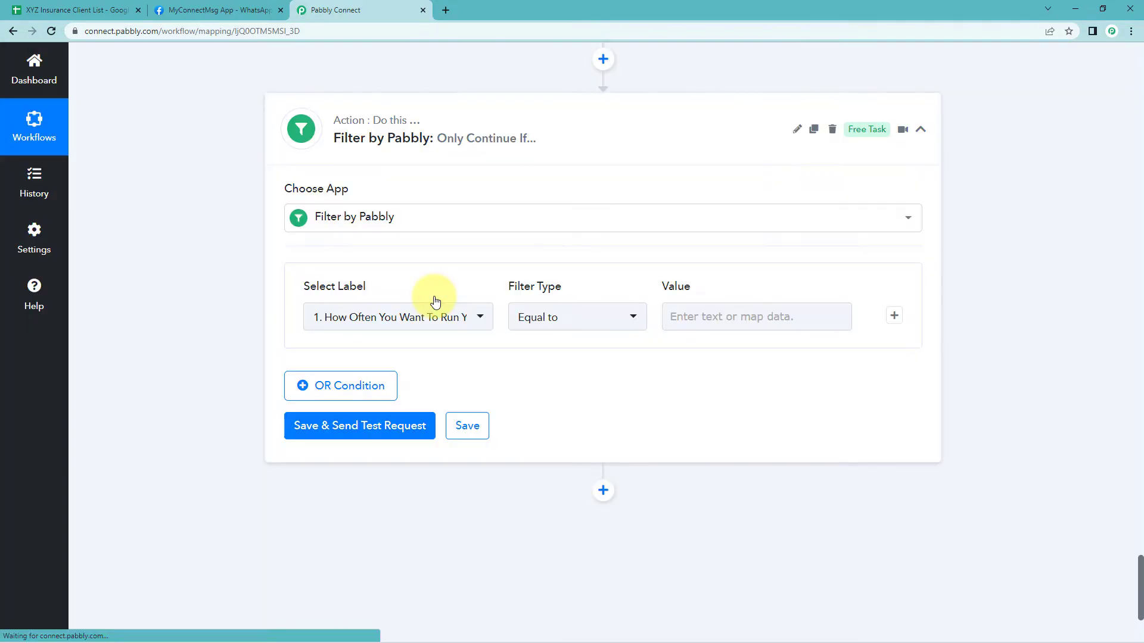
mouse_move(352, 283)
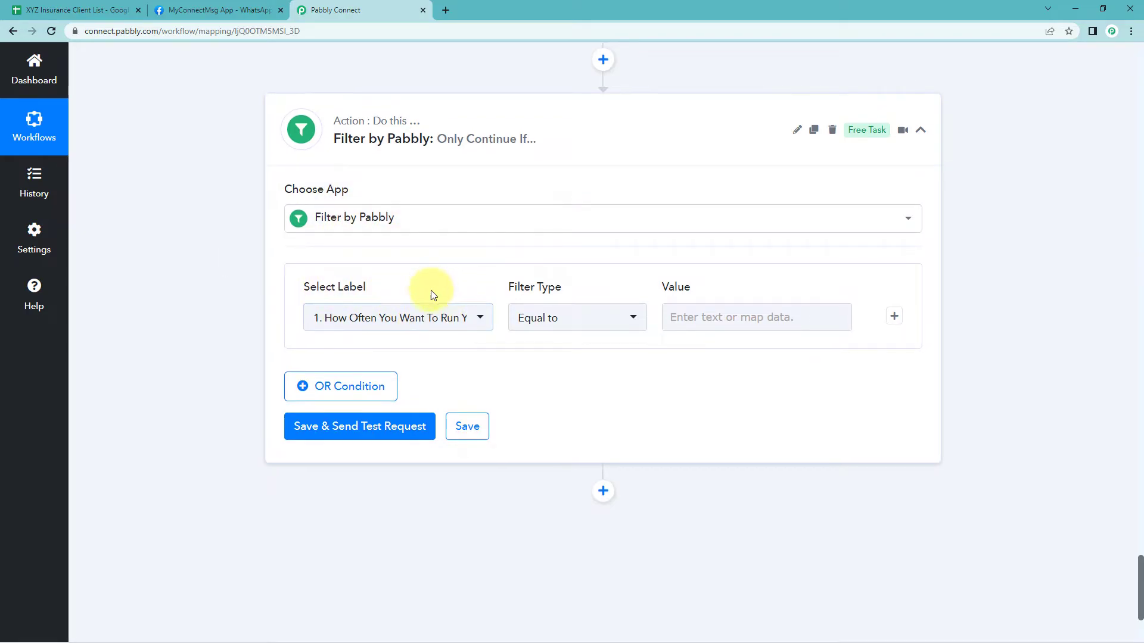
Examine the duration calculator's Result Years, Result Months and Result Days response fields
scroll(426, 298, up, 10)
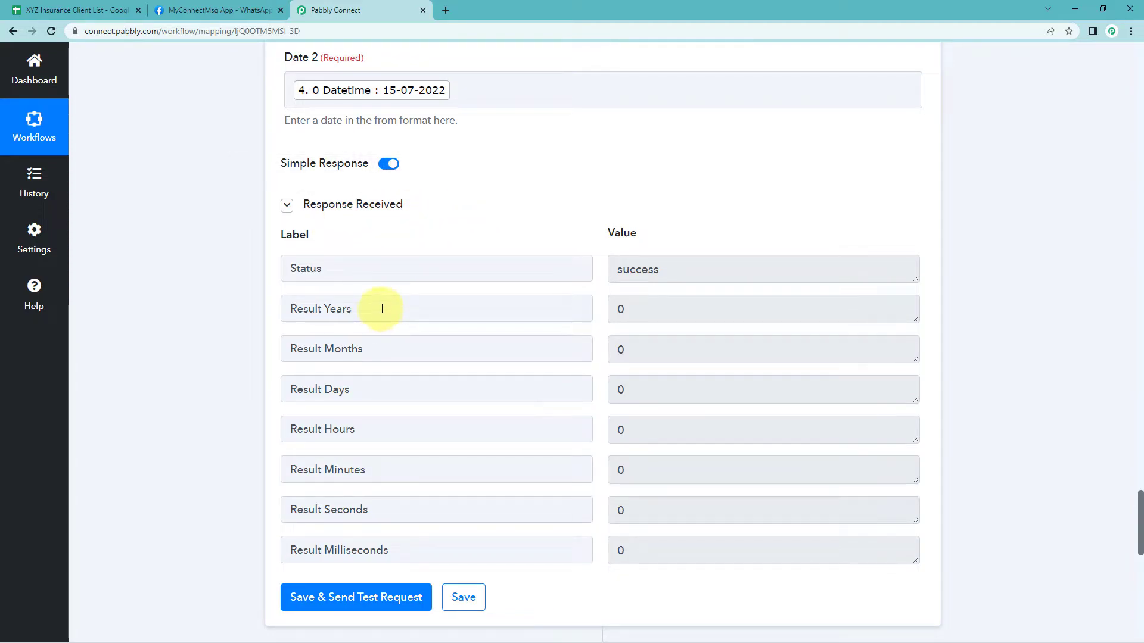
drag(382, 309, 291, 309)
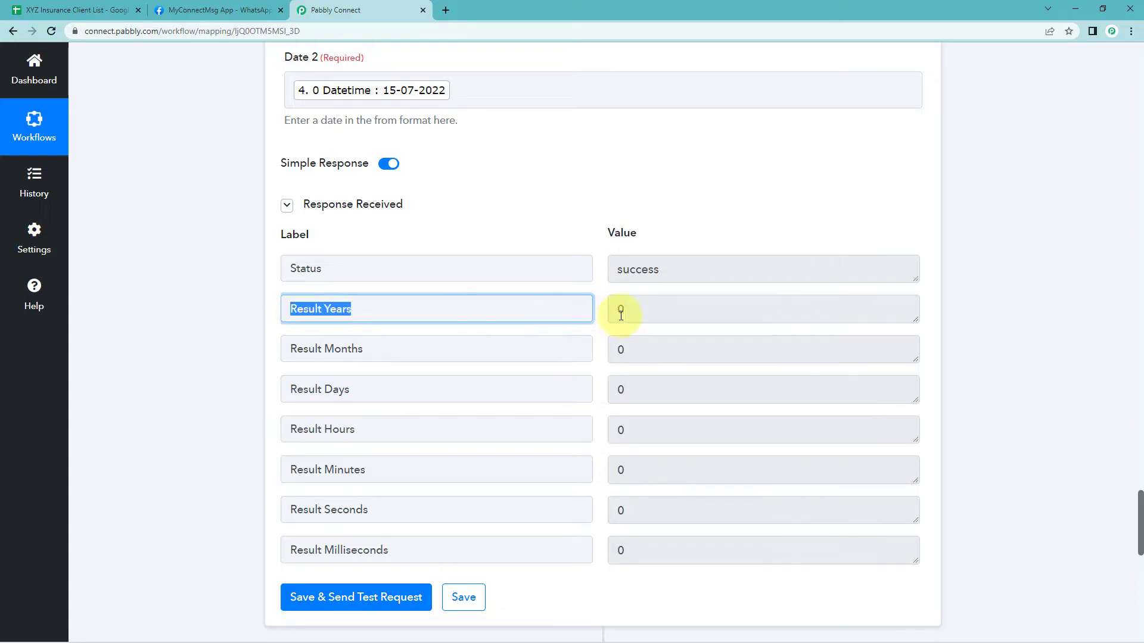
key(Tab)
drag(444, 360, 263, 355)
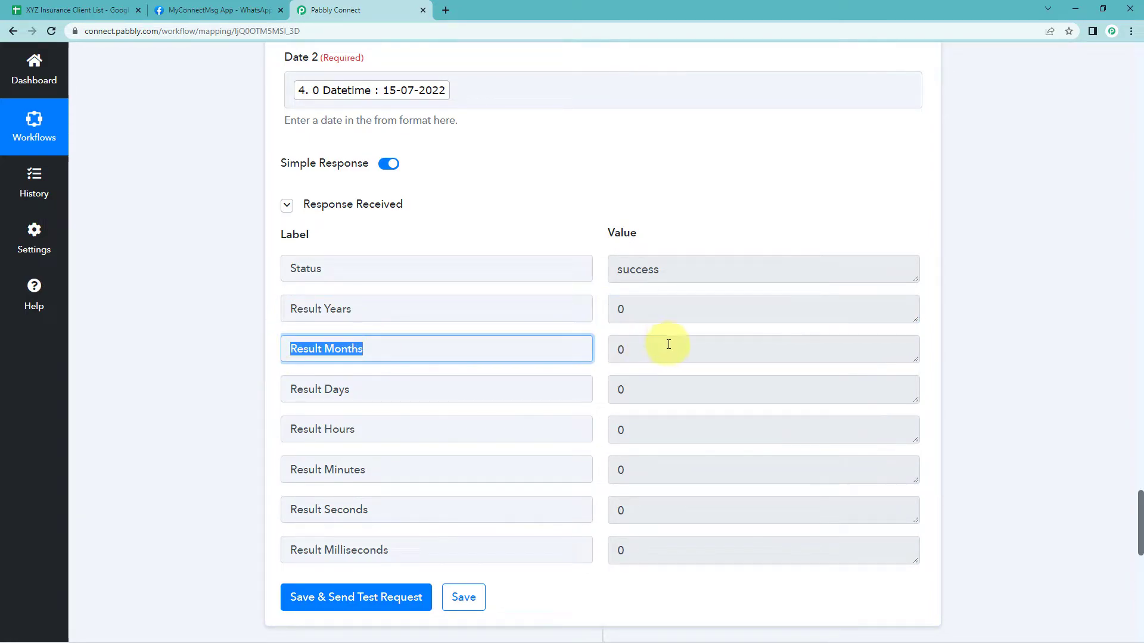
key(Tab)
drag(396, 389, 250, 398)
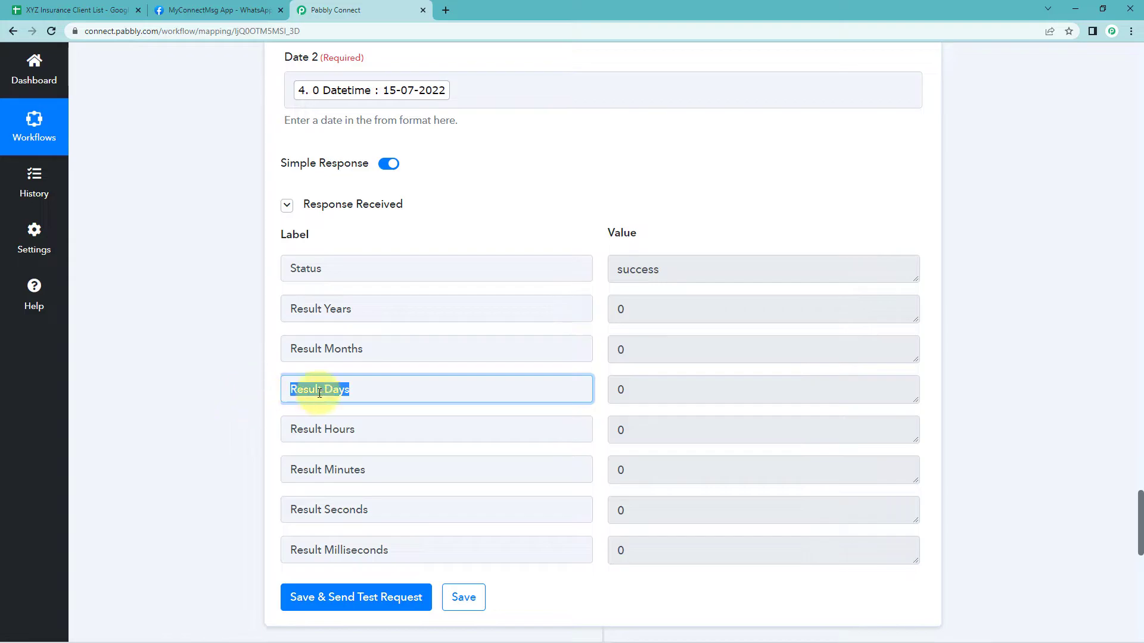
key(Tab)
click(599, 344)
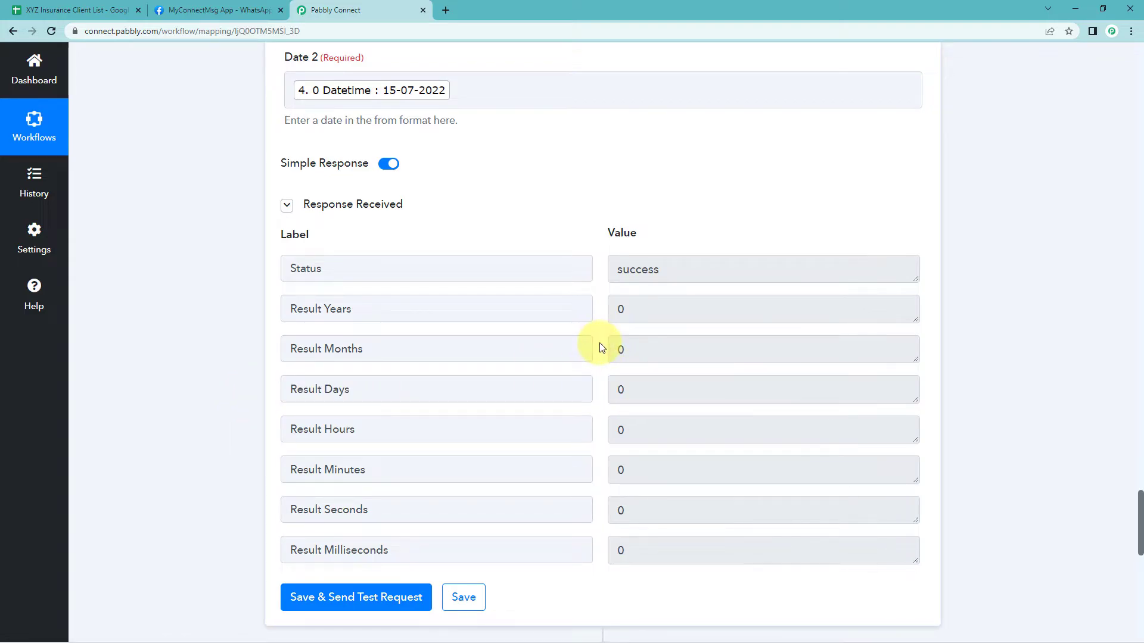
scroll(599, 345, down, 3)
scroll(322, 501, down, 5)
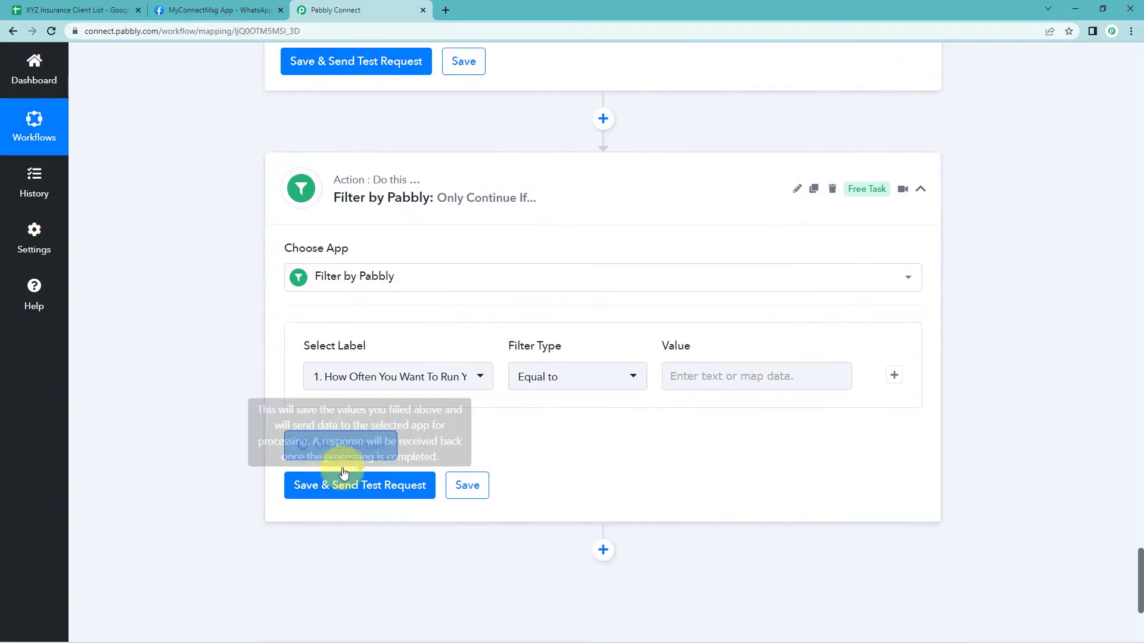
scroll(268, 352, down, 2)
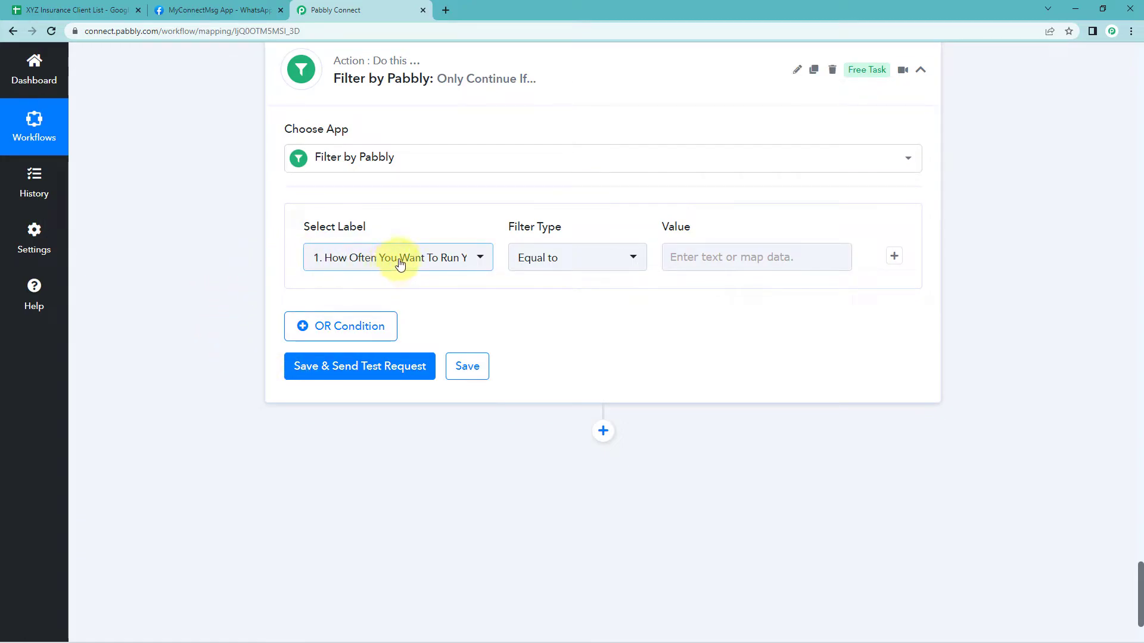
Set the filter's first condition to the duration calculator's Result Years equal to 0
click(397, 262)
scroll(417, 262, down, 2)
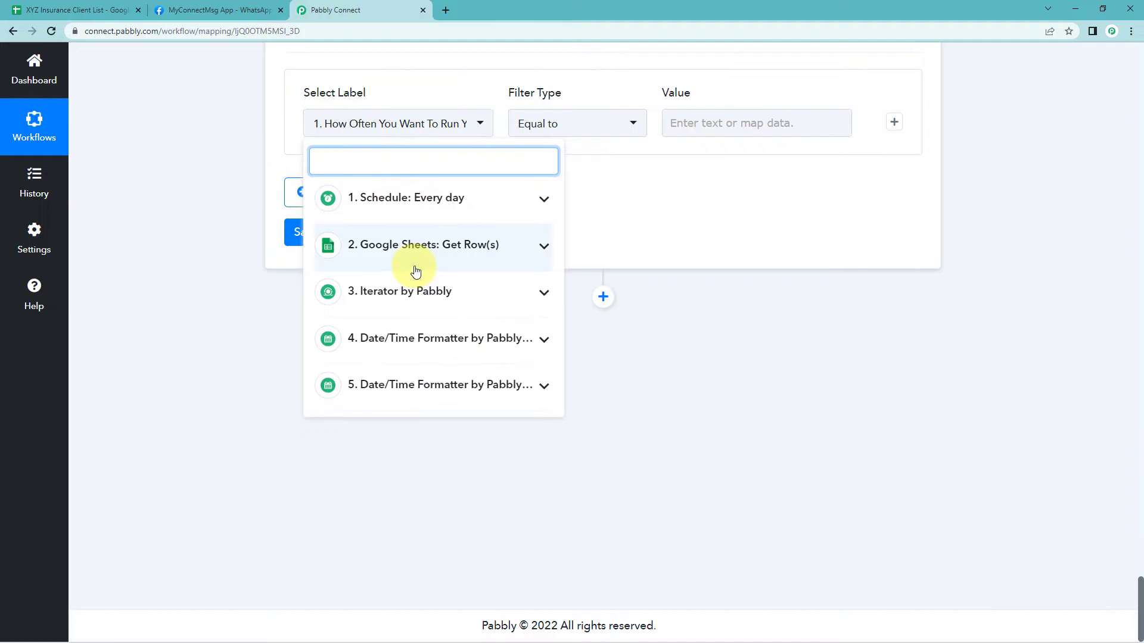
scroll(411, 179, up, 1)
scroll(350, 190, up, 1)
scroll(453, 261, down, 2)
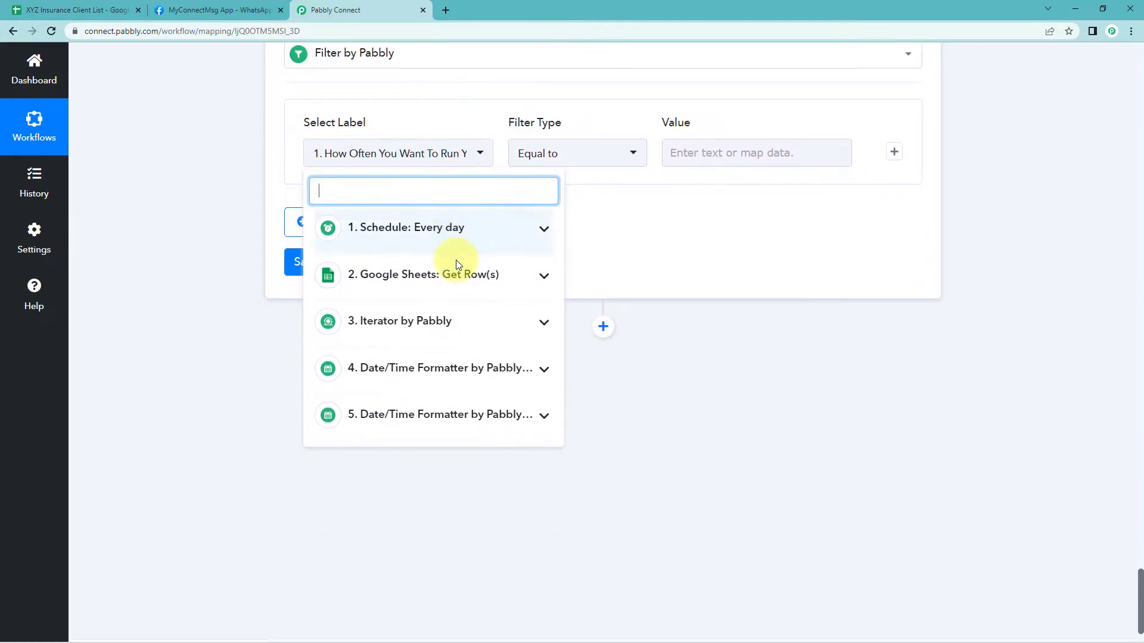
click(406, 388)
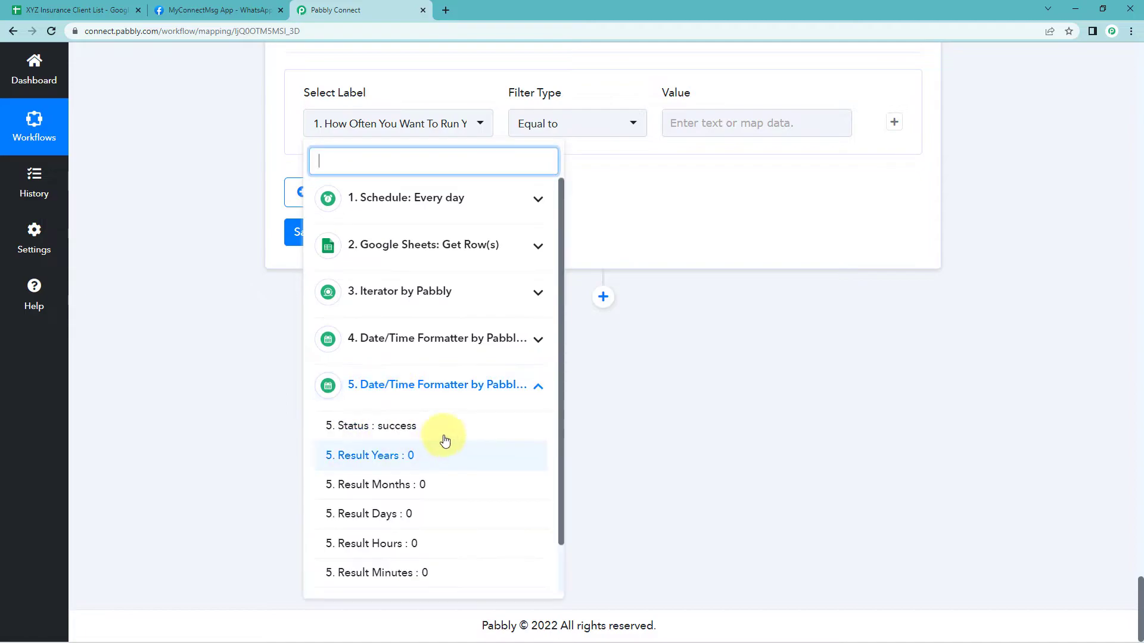
click(371, 459)
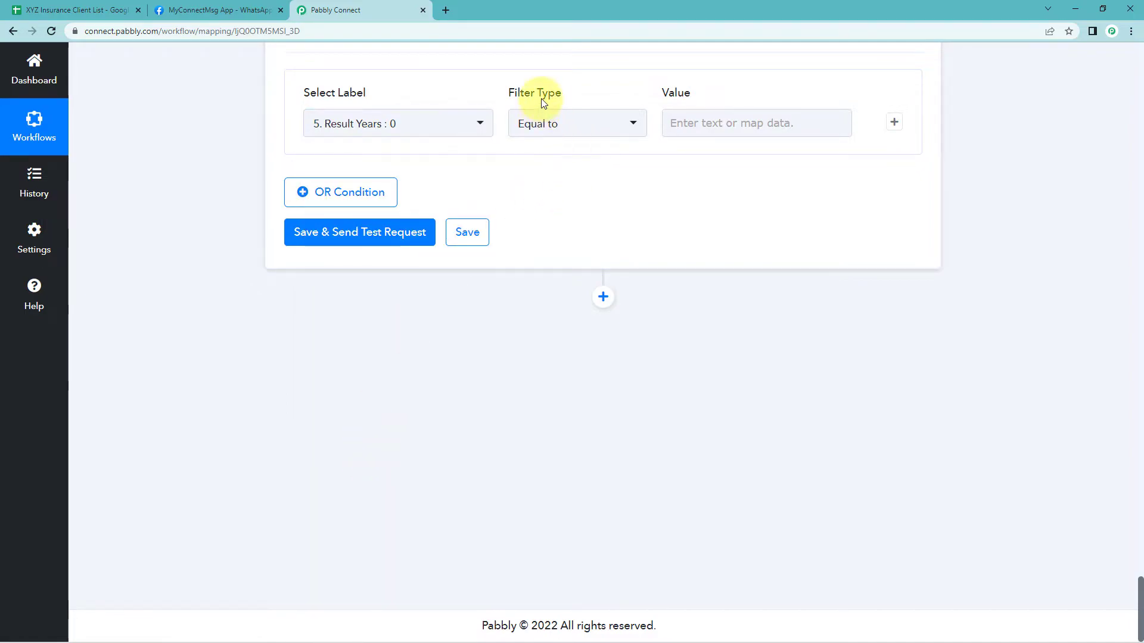
click(703, 126)
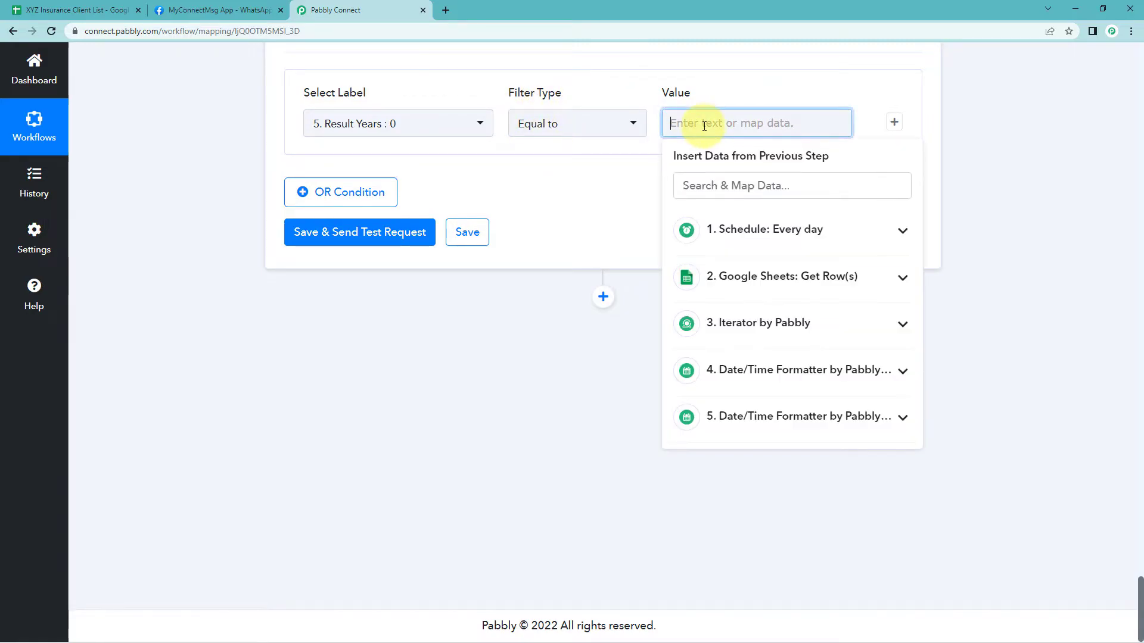
text(0)
click(656, 171)
Add a second filter condition requiring Result Months equal to 0
scroll(745, 270, up, 2)
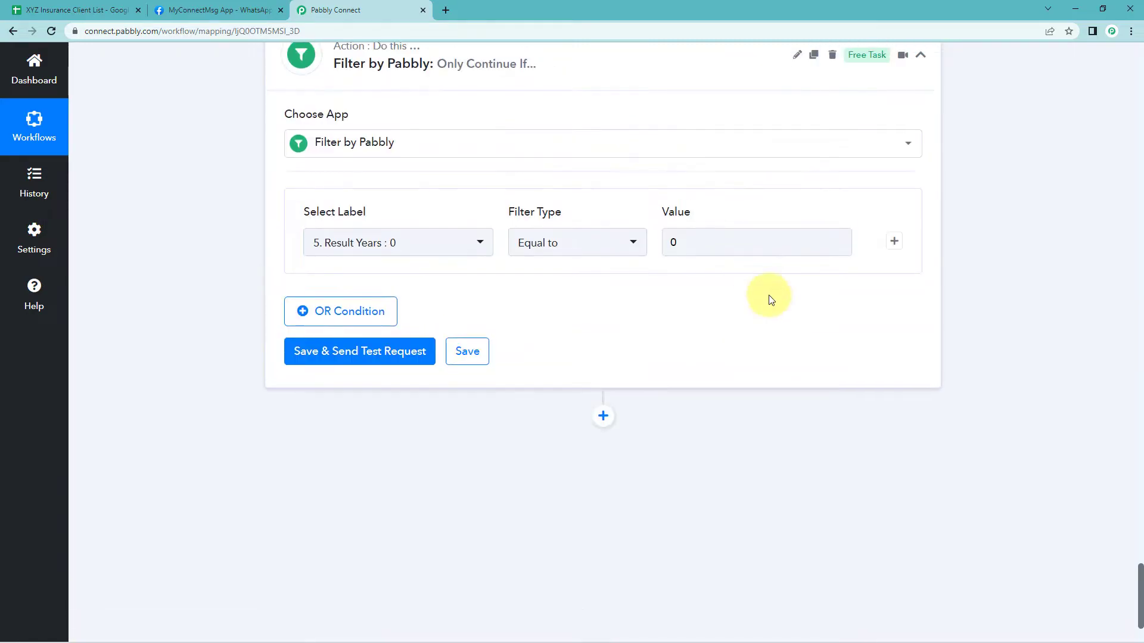
click(899, 242)
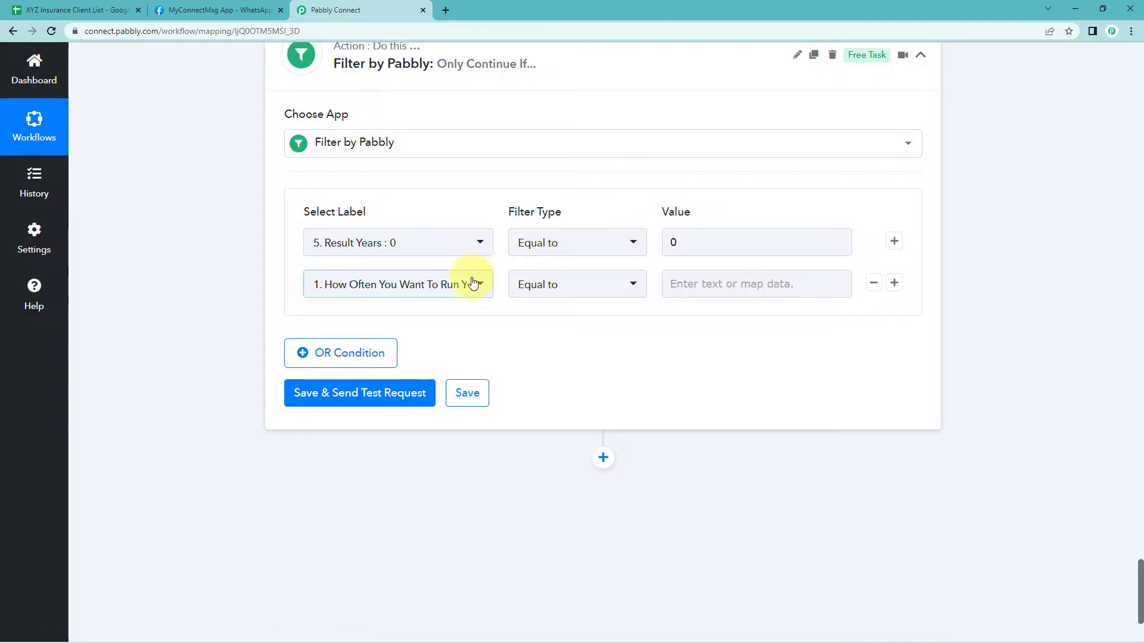
click(474, 282)
click(396, 554)
scroll(393, 536, down, 2)
click(374, 539)
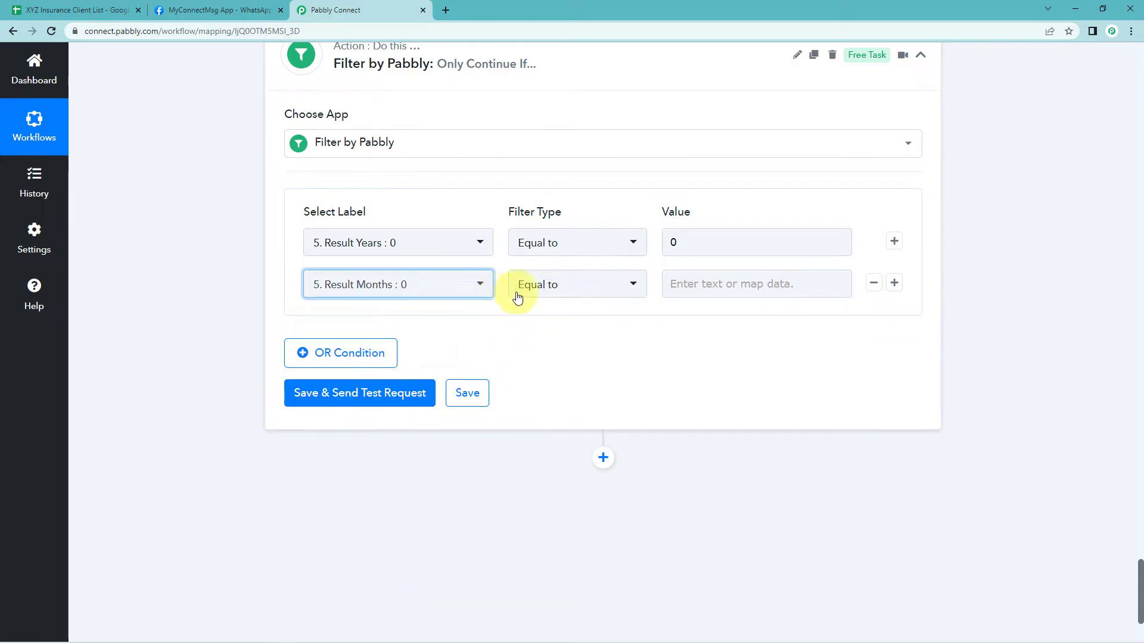
click(701, 284)
text(0)
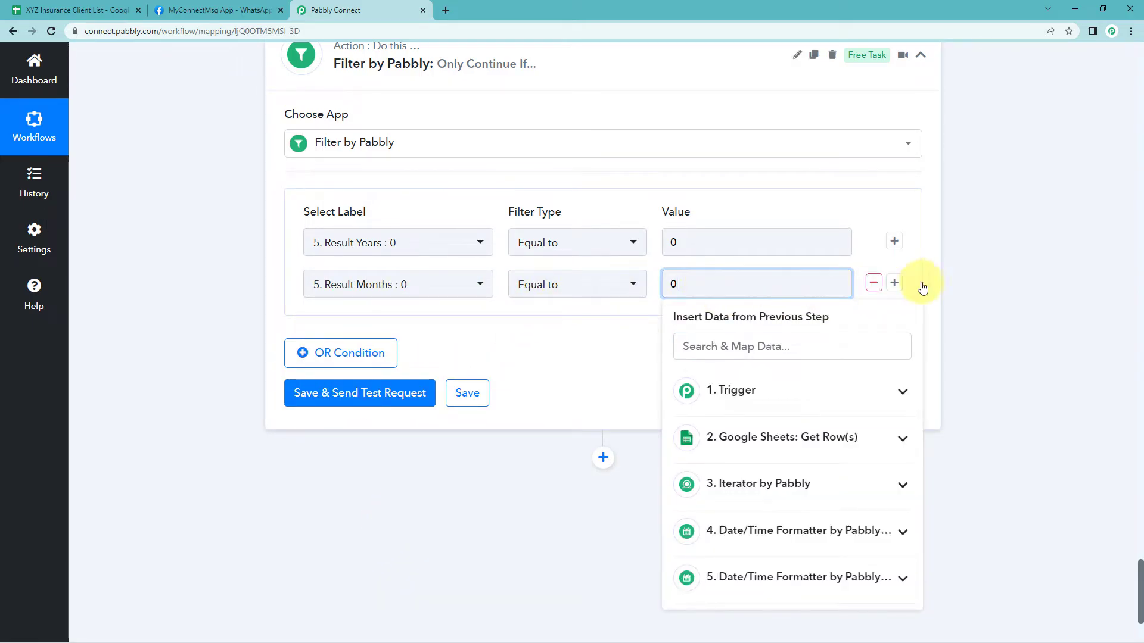
Add a third filter condition requiring Result Days equal to 0
click(894, 283)
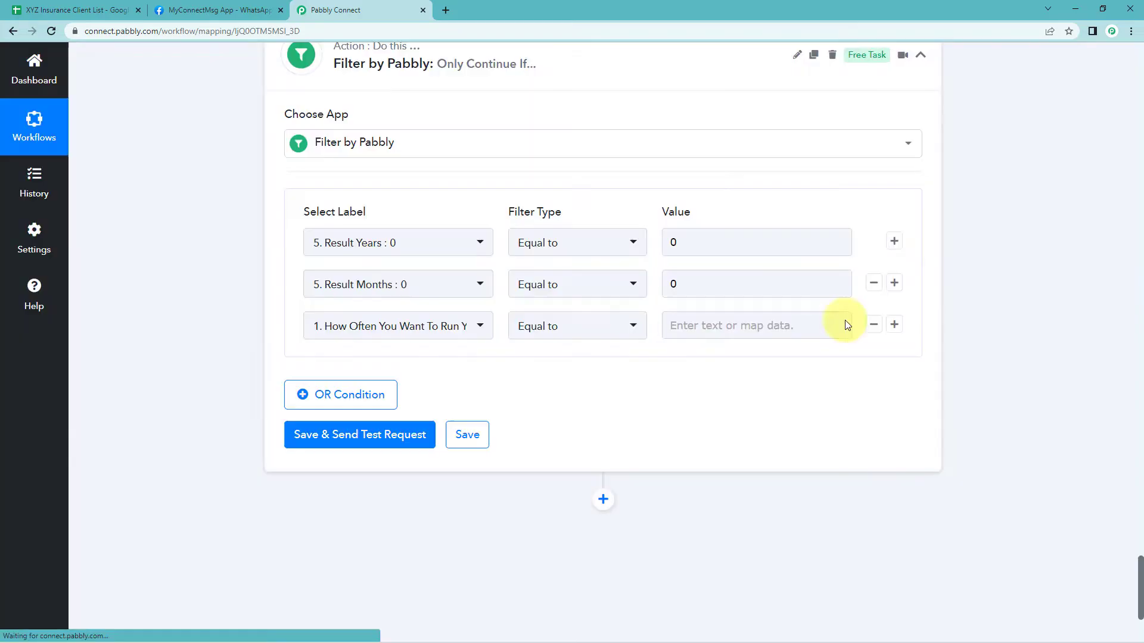
click(465, 333)
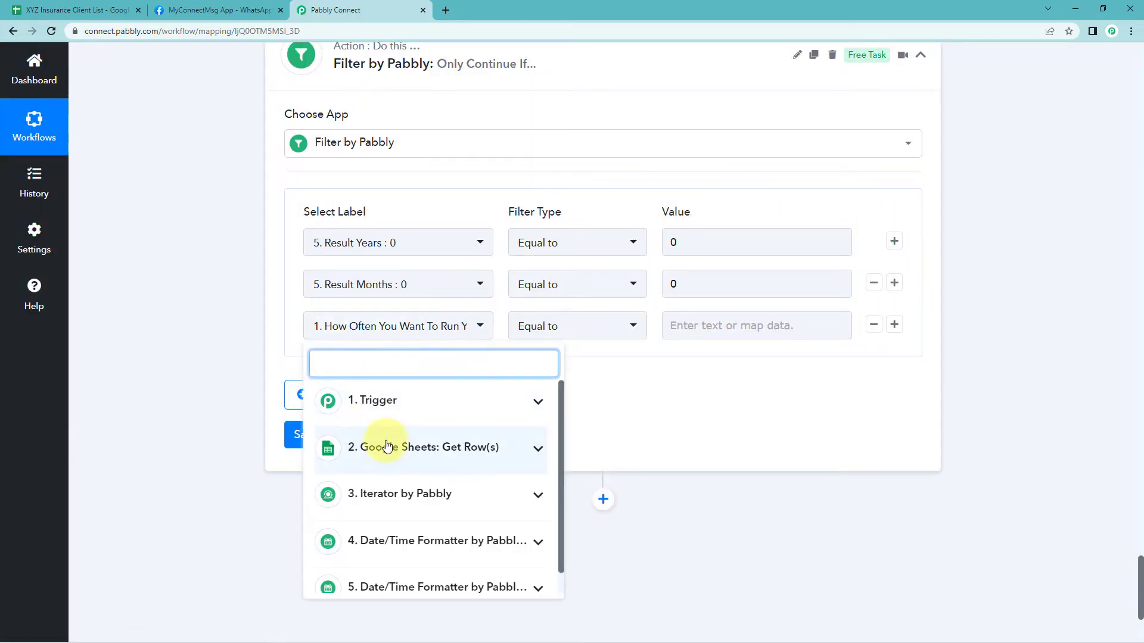
scroll(378, 516, down, 2)
click(370, 564)
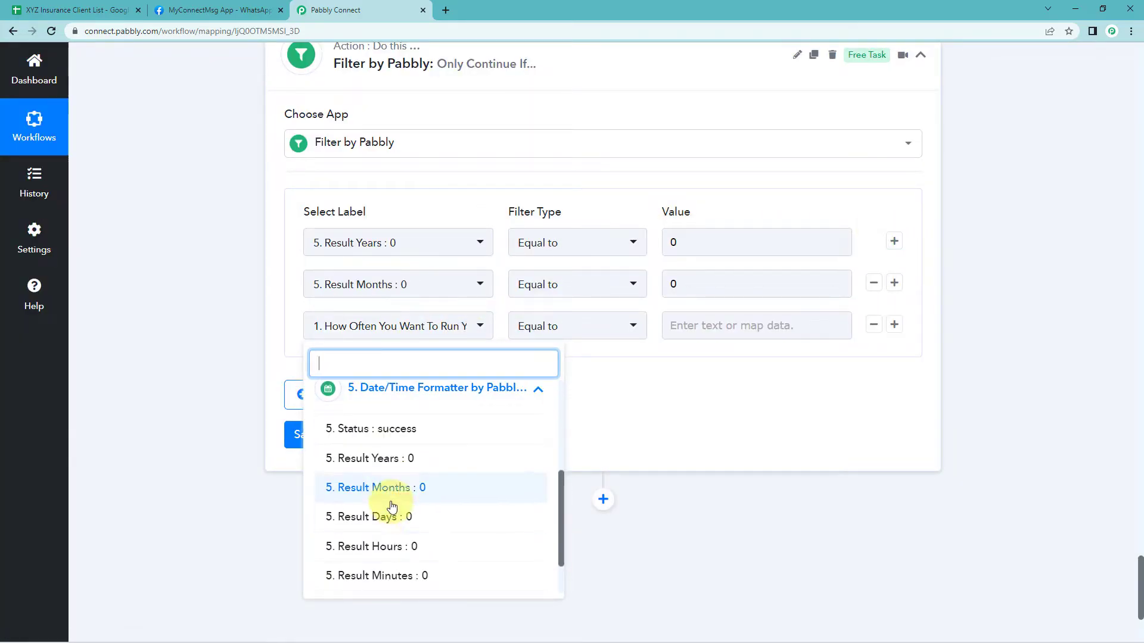
click(380, 517)
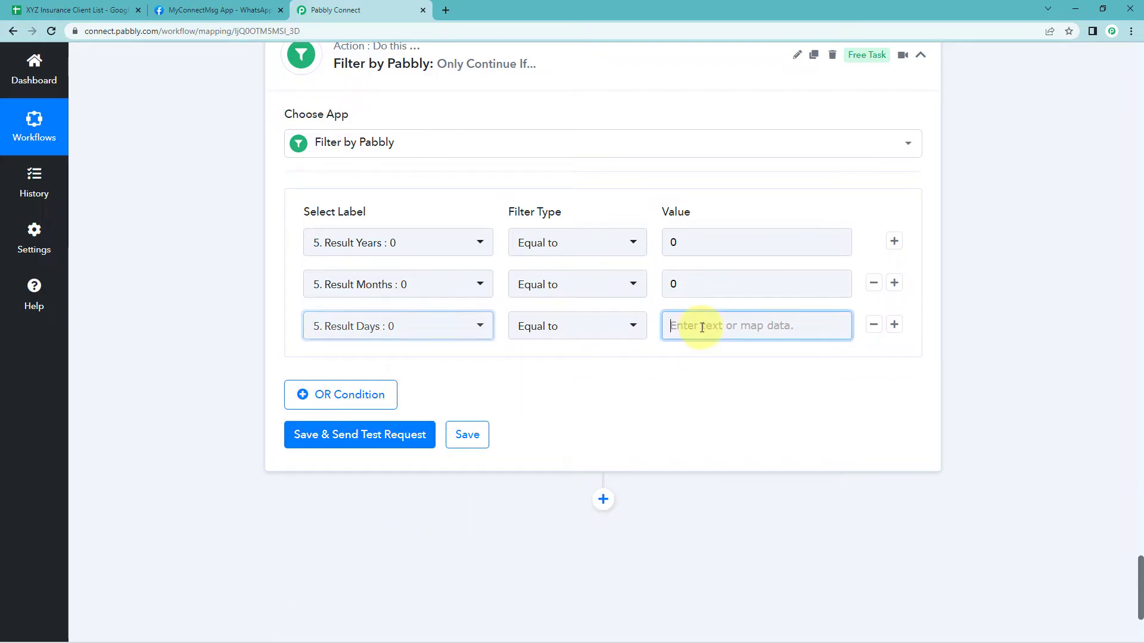
click(683, 325)
text(0)
click(613, 365)
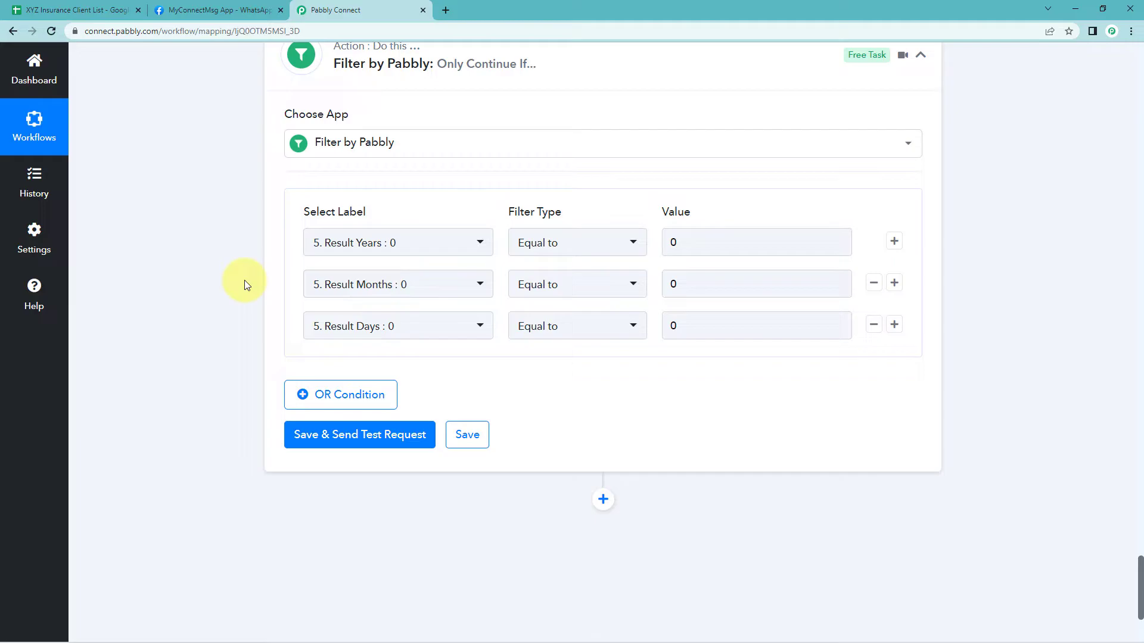
Save and send a test request for the filter, then collapse the filter step
scroll(244, 280, down, 2)
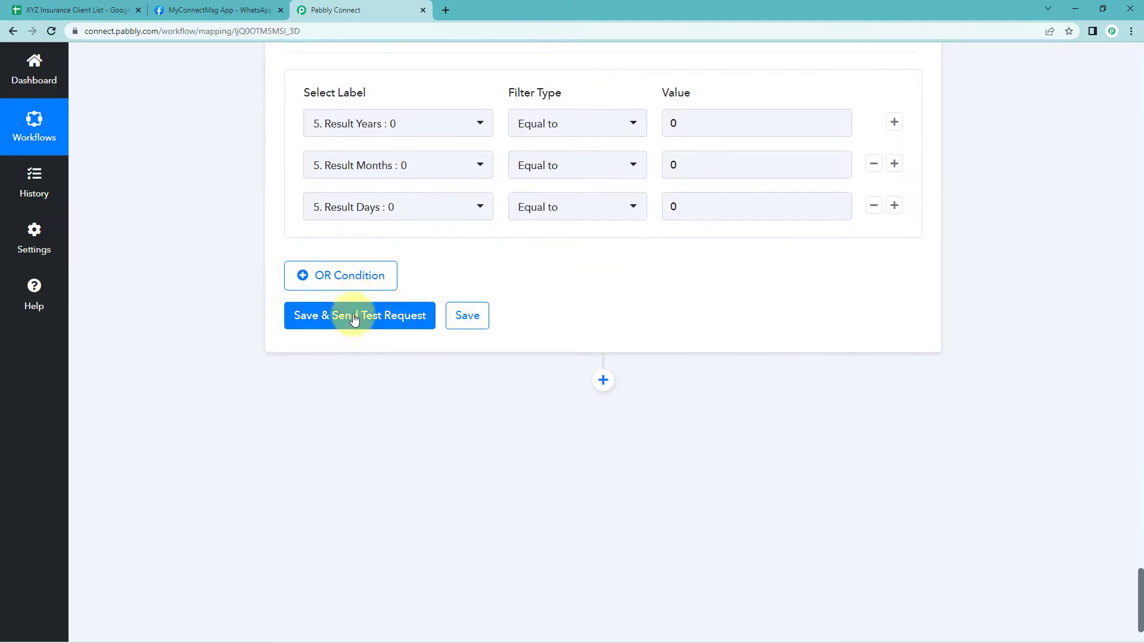
click(367, 321)
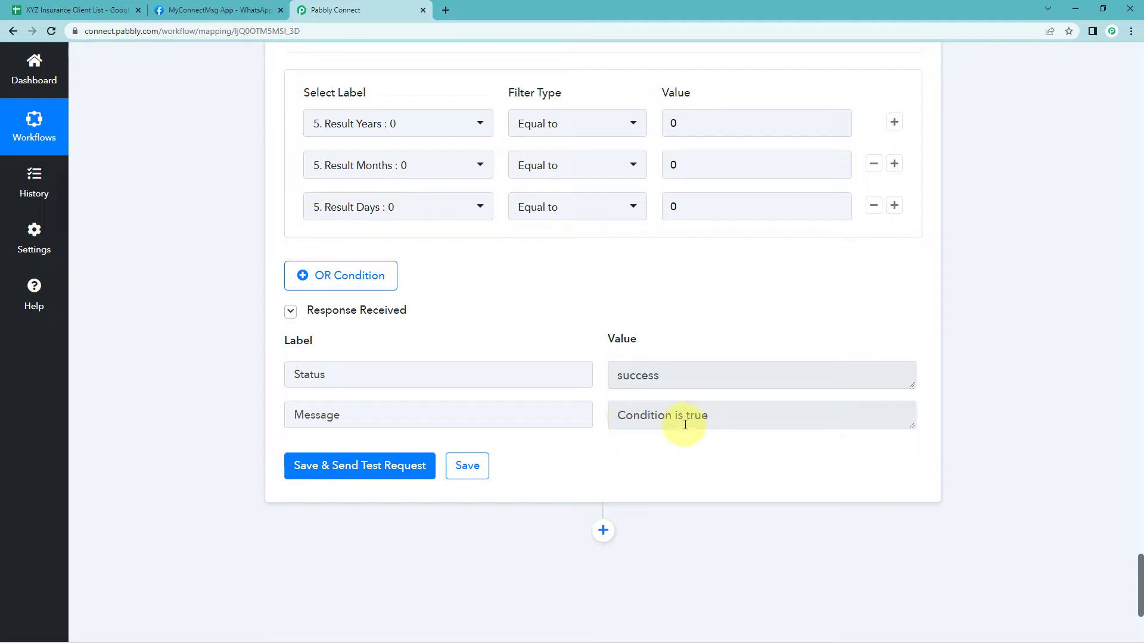
scroll(646, 309, up, 1)
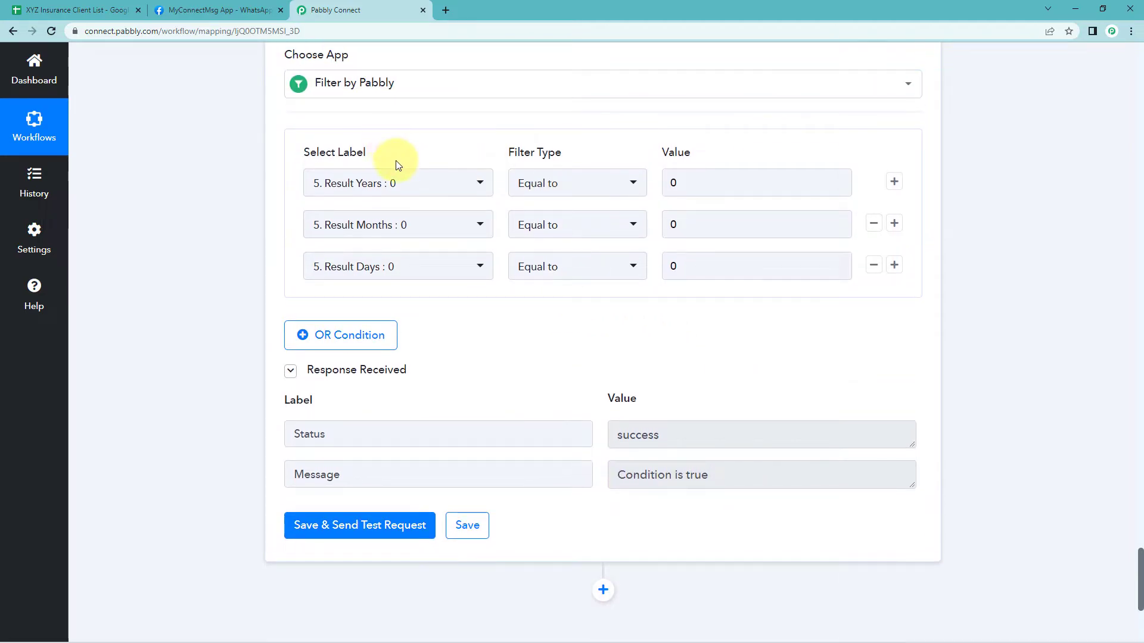
scroll(394, 158, up, 10)
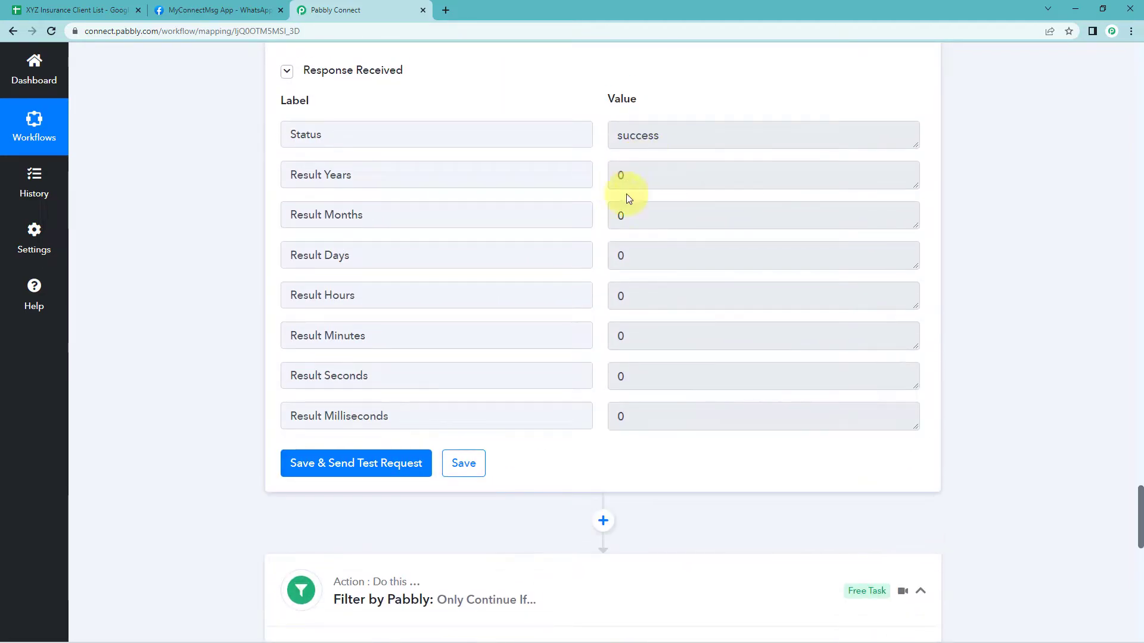
scroll(691, 331, down, 7)
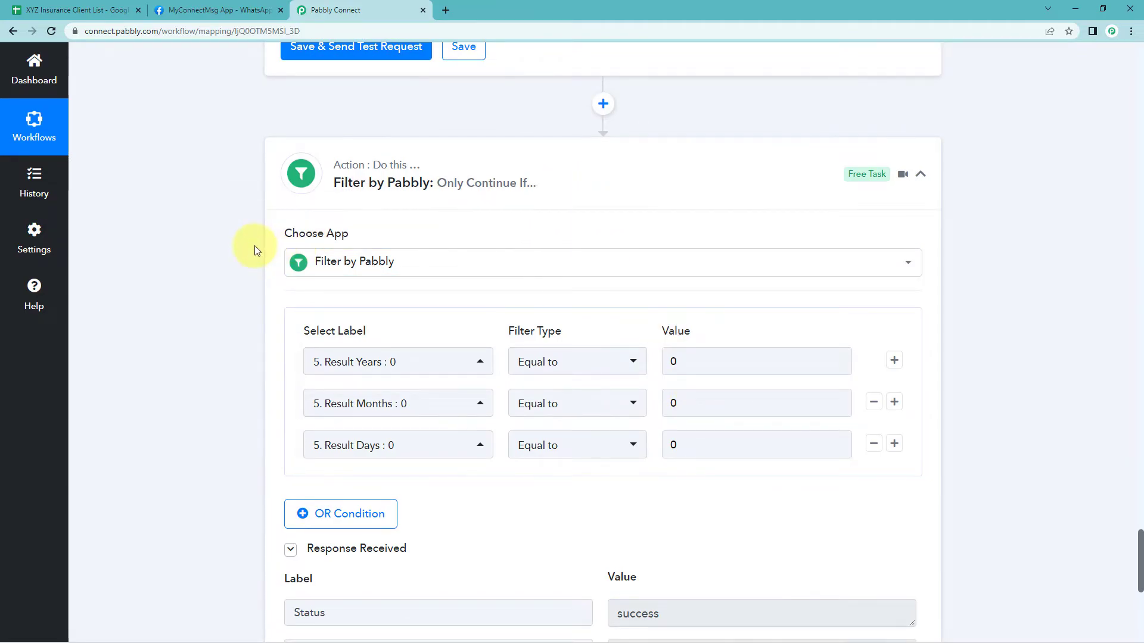
scroll(255, 250, down, 2)
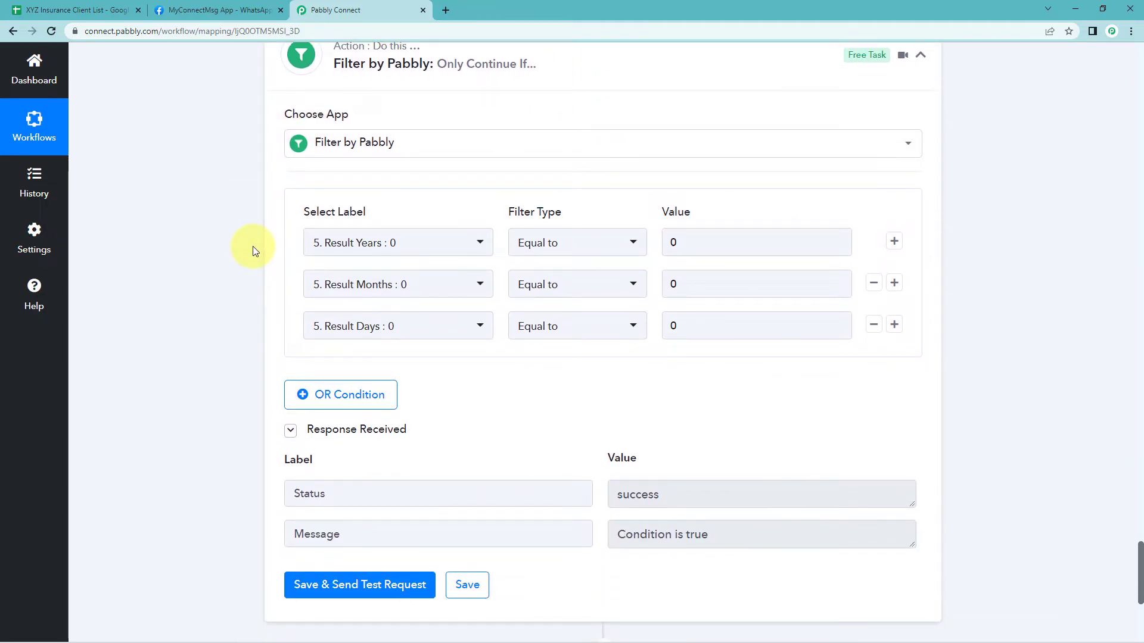
scroll(254, 250, down, 5)
scroll(254, 251, up, 8)
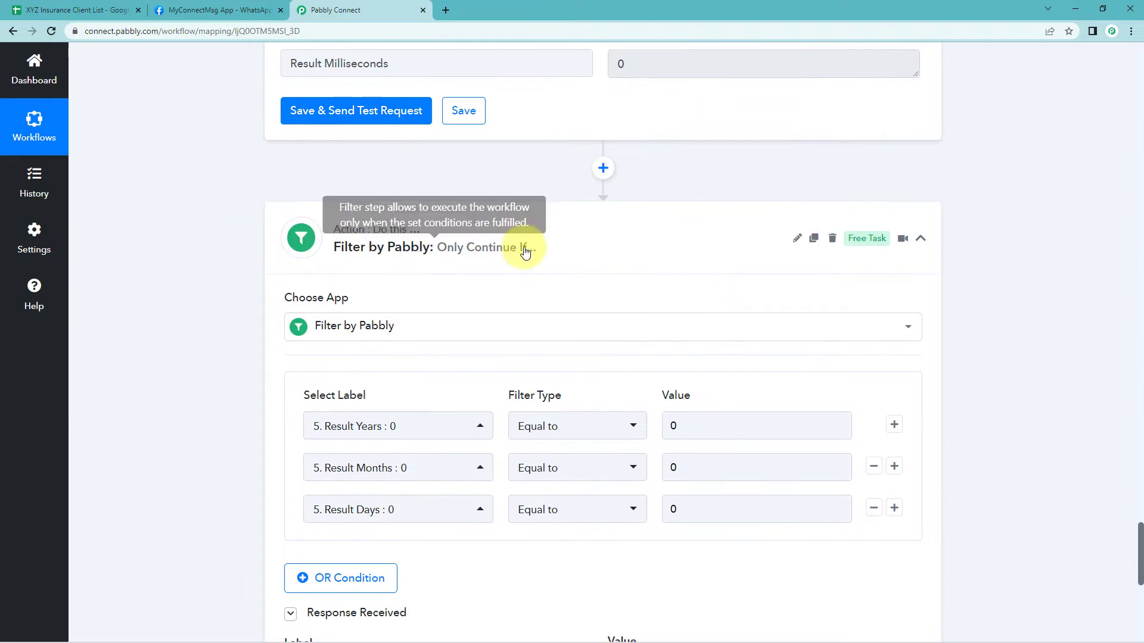
click(536, 249)
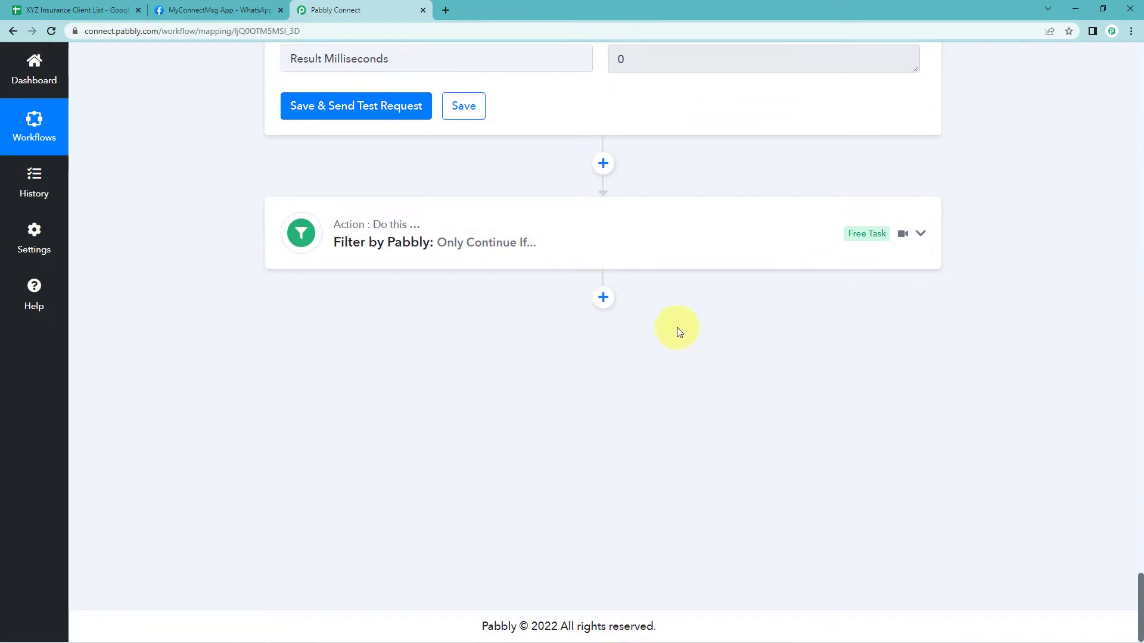
Add a WhatsApp Cloud API action below the filter
click(605, 299)
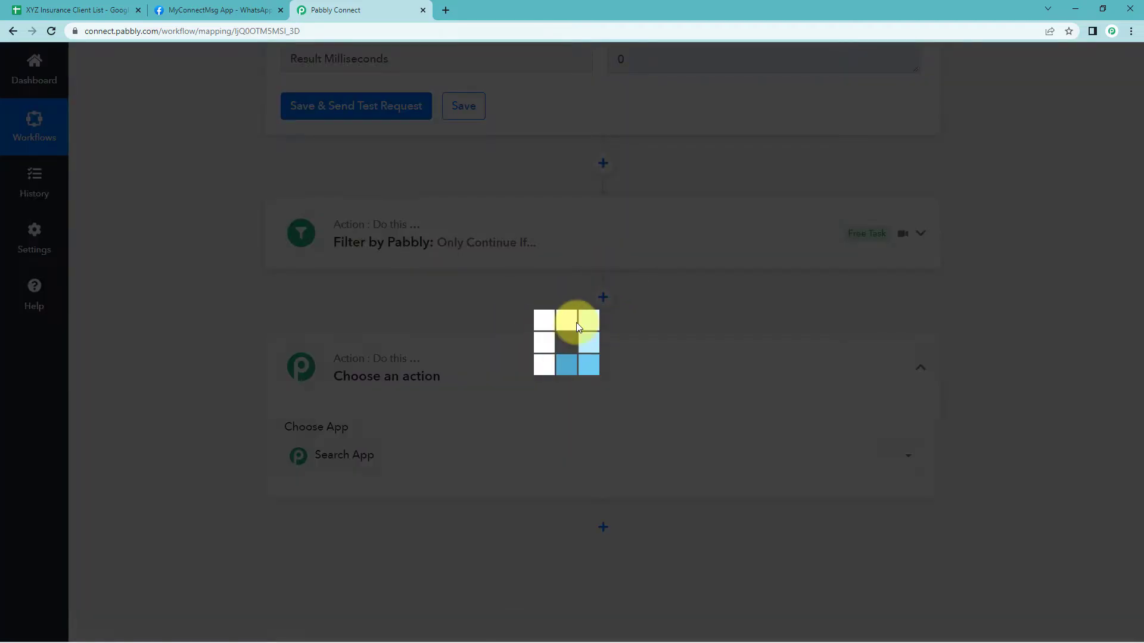
scroll(577, 327, down, 2)
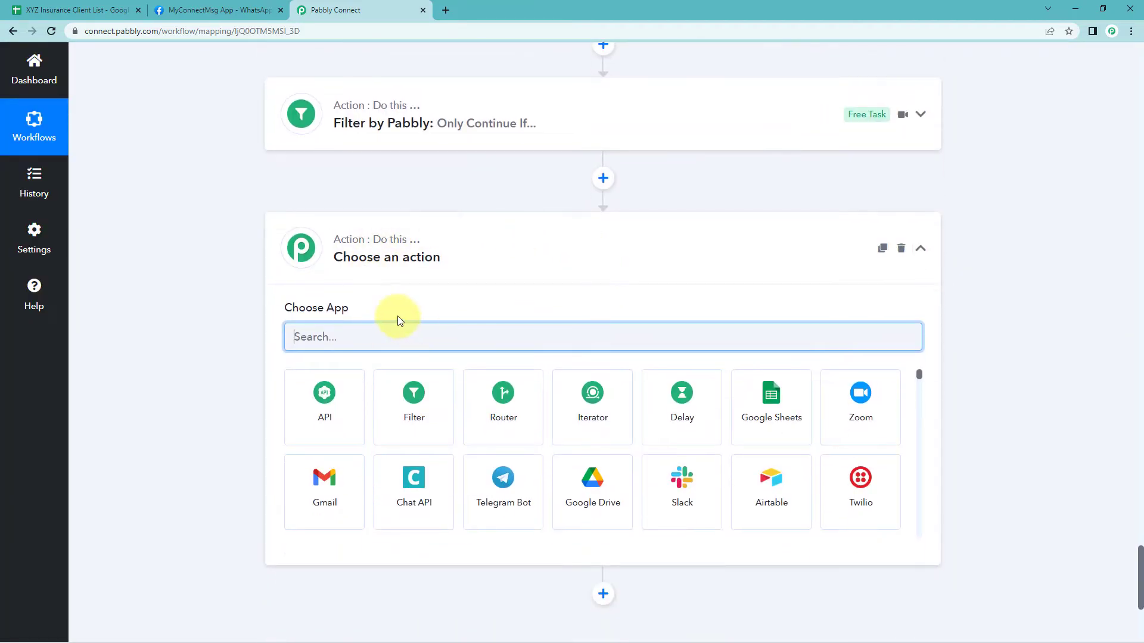
text(WhatsApp)
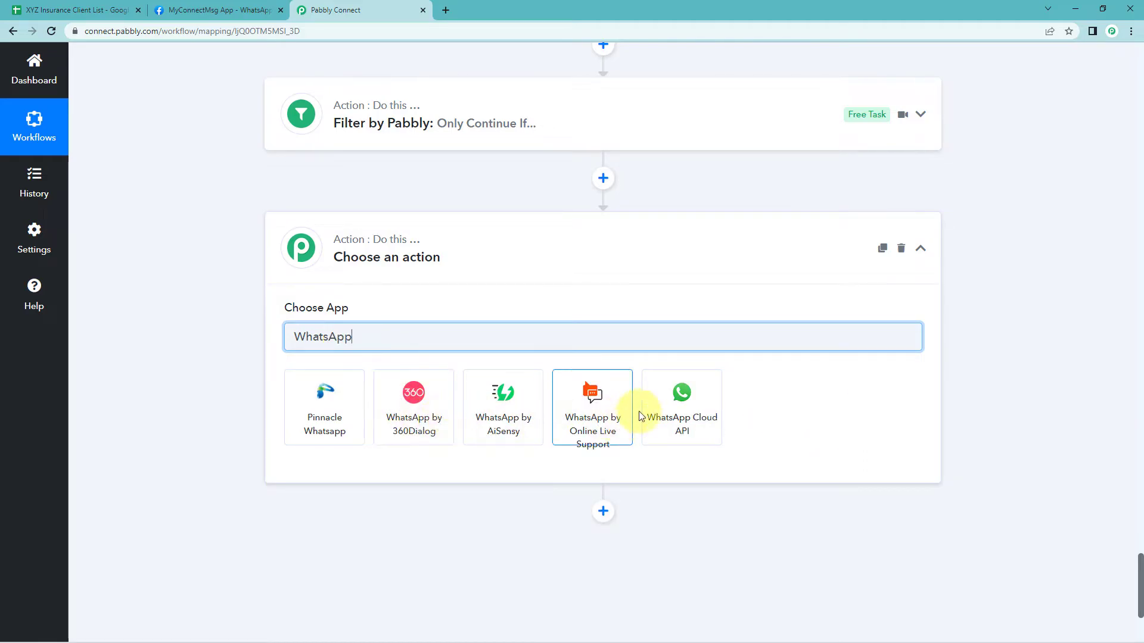
click(658, 408)
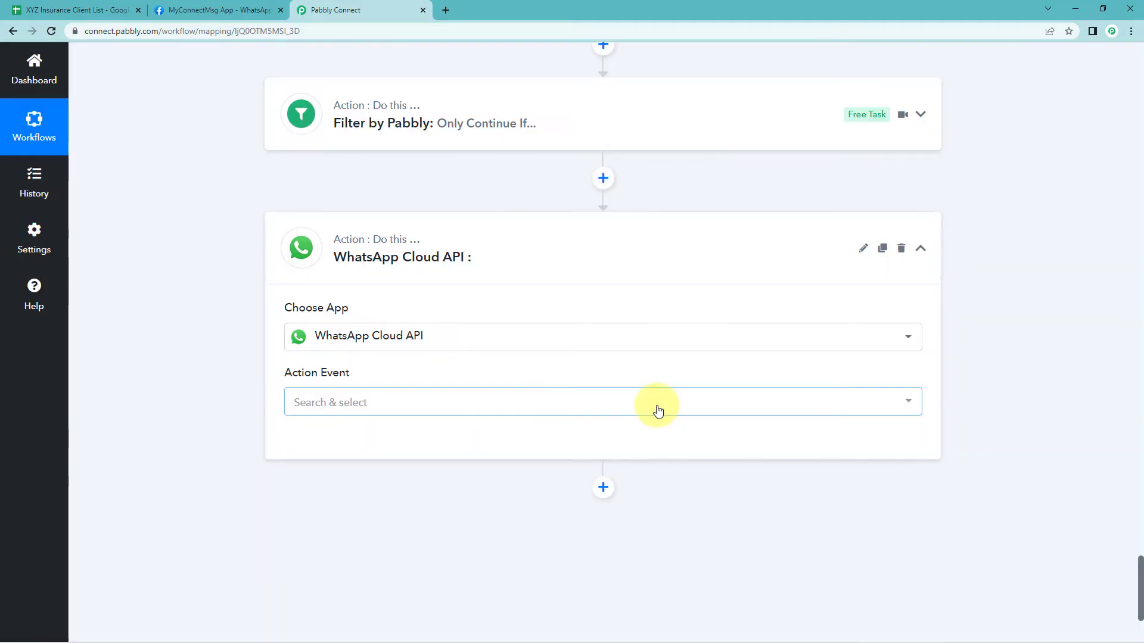
Choose Send Template Message as the action event and start adding a new WhatsApp Cloud API connection
scroll(331, 277, down, 2)
click(364, 282)
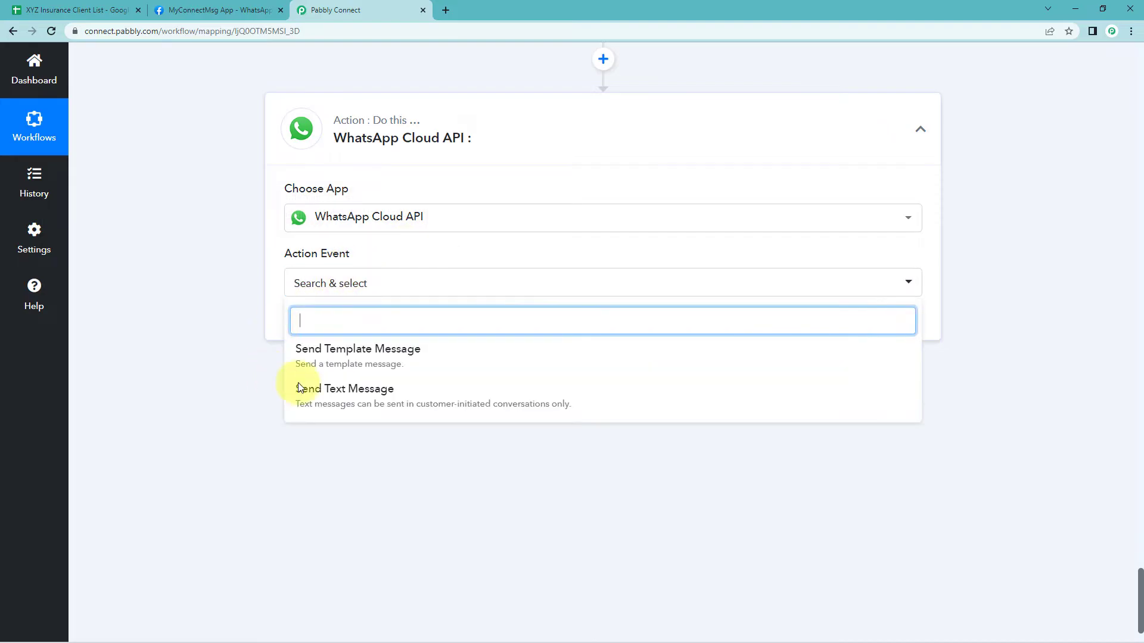
click(361, 358)
click(326, 324)
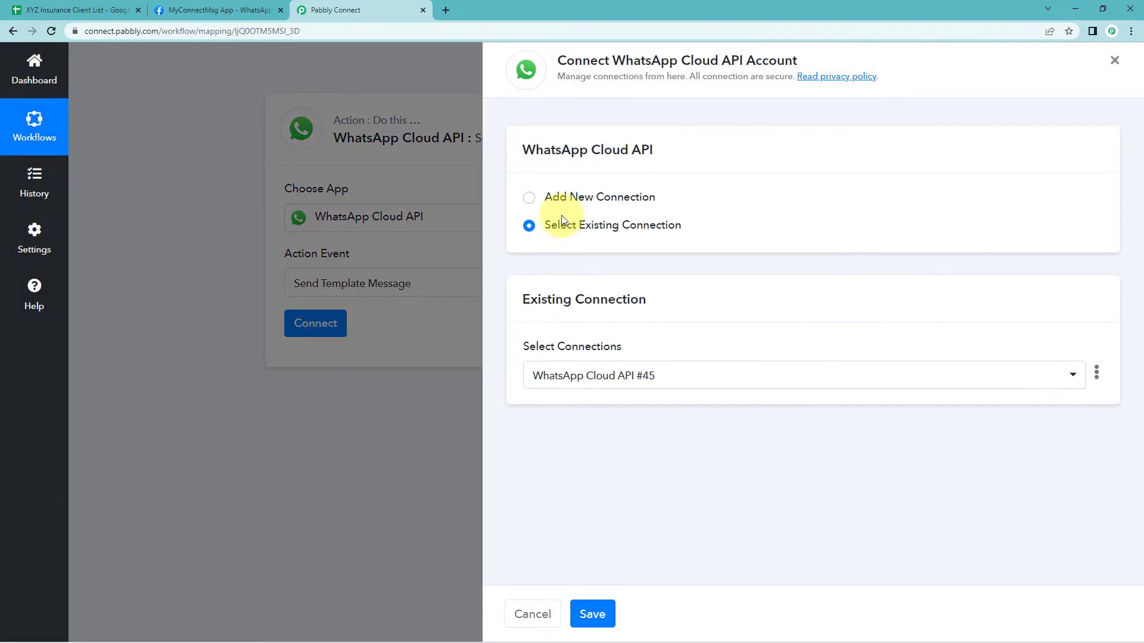
click(528, 197)
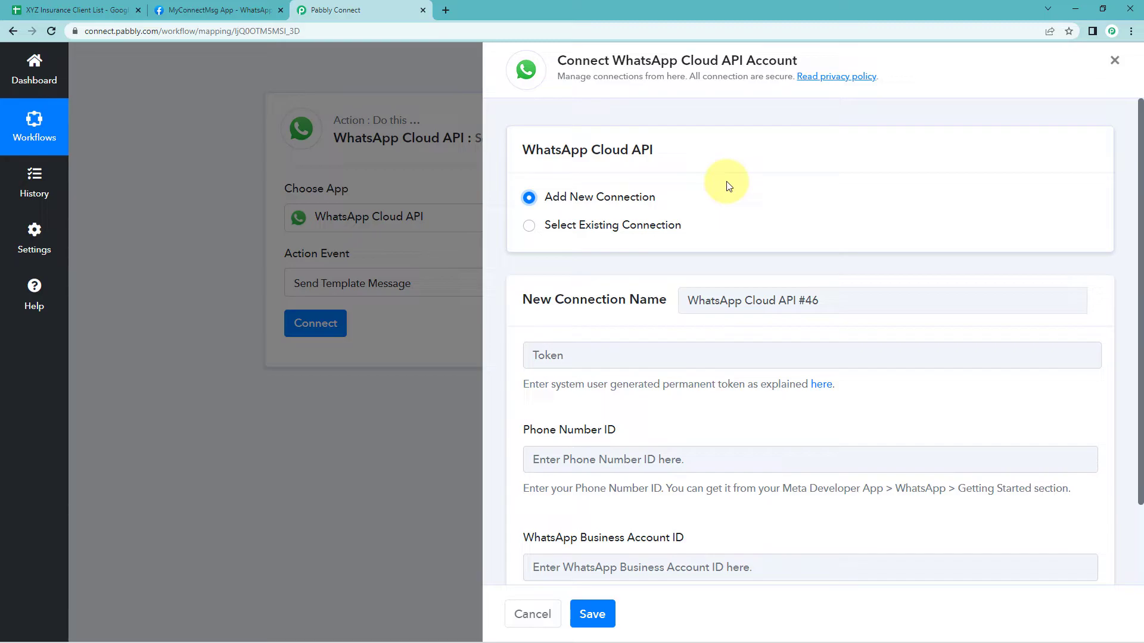
scroll(728, 186, down, 1)
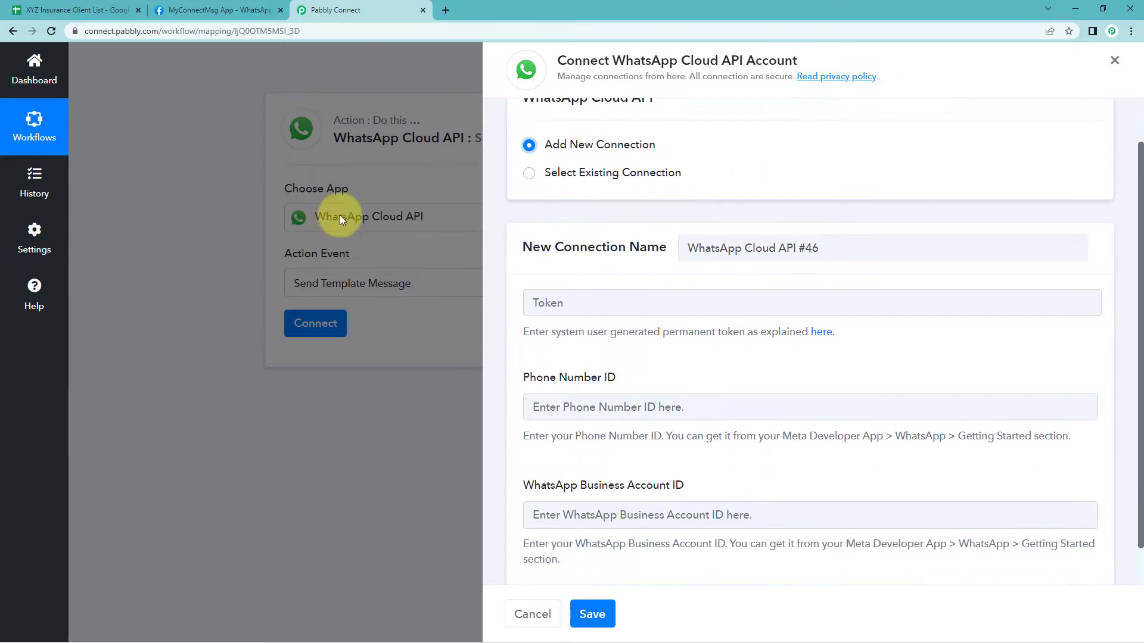
Examine the temporary access token, Phone number ID and WhatsApp Business Account ID on the Meta app's Getting Started page
click(214, 10)
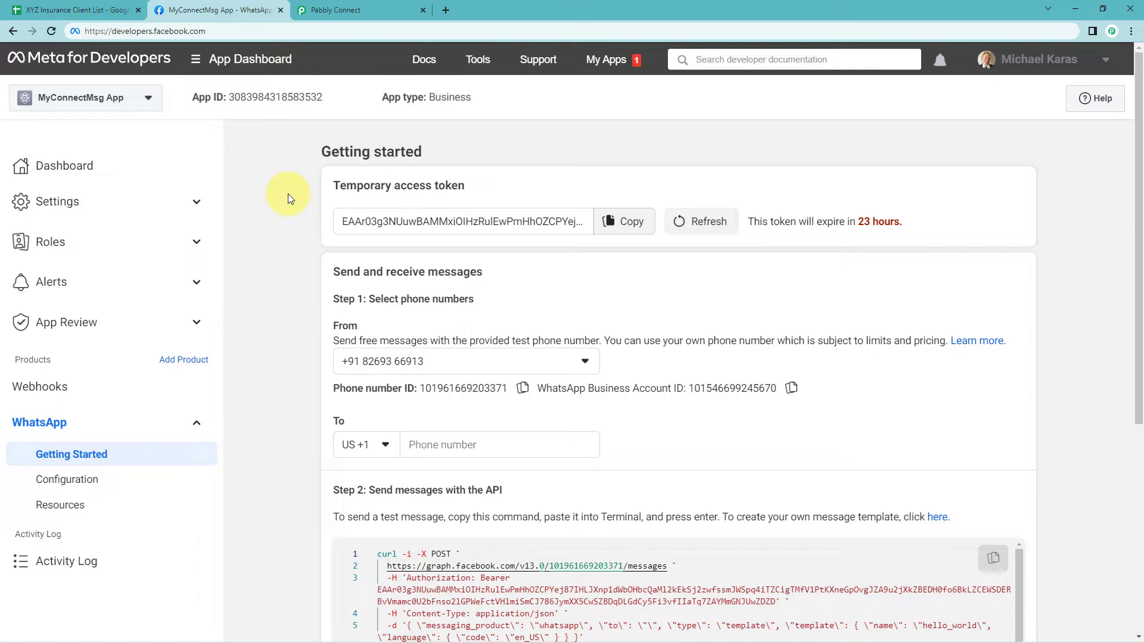
drag(334, 185, 468, 185)
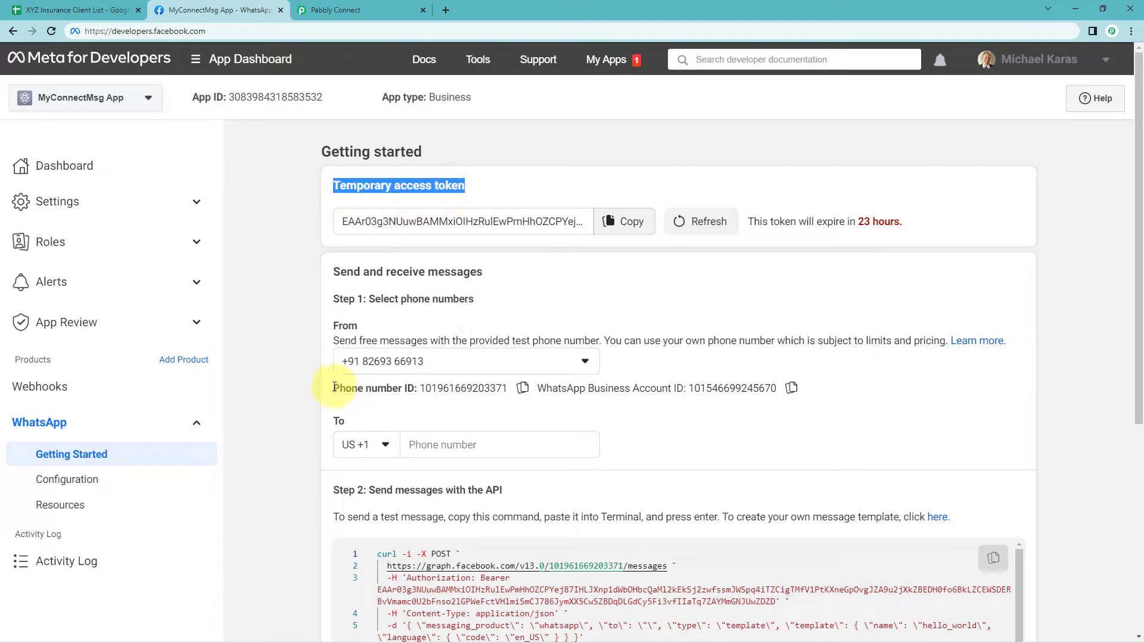
drag(332, 387, 419, 388)
drag(543, 388, 684, 390)
click(296, 6)
scroll(620, 389, down, 1)
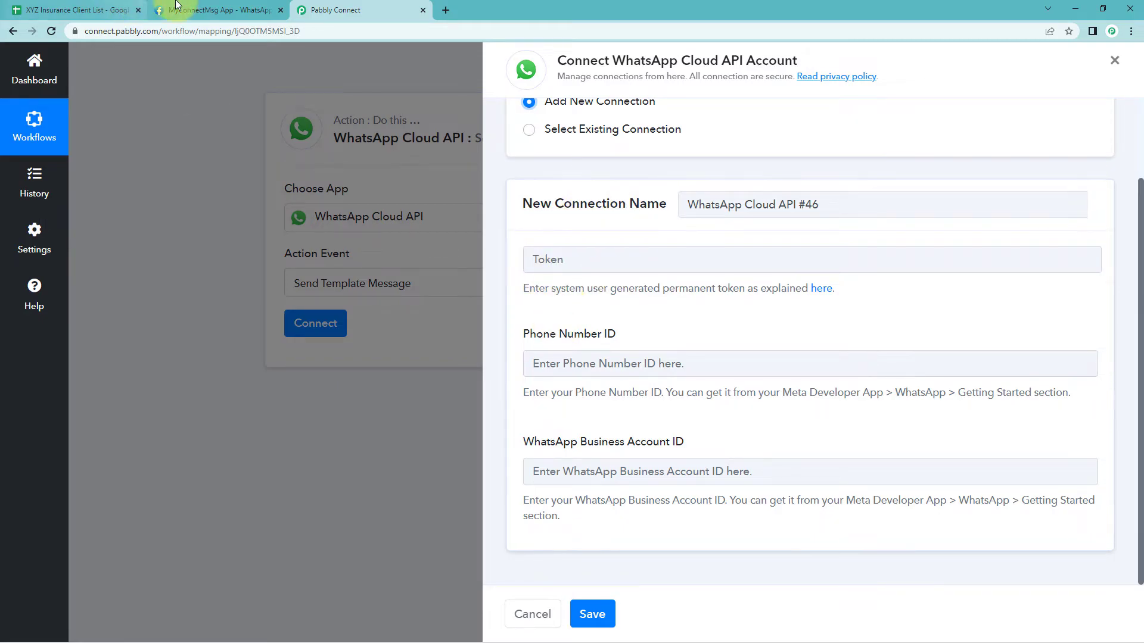
Copy the Phone number ID from the Meta Getting Started page into the new connection's Phone Number ID field
click(196, 10)
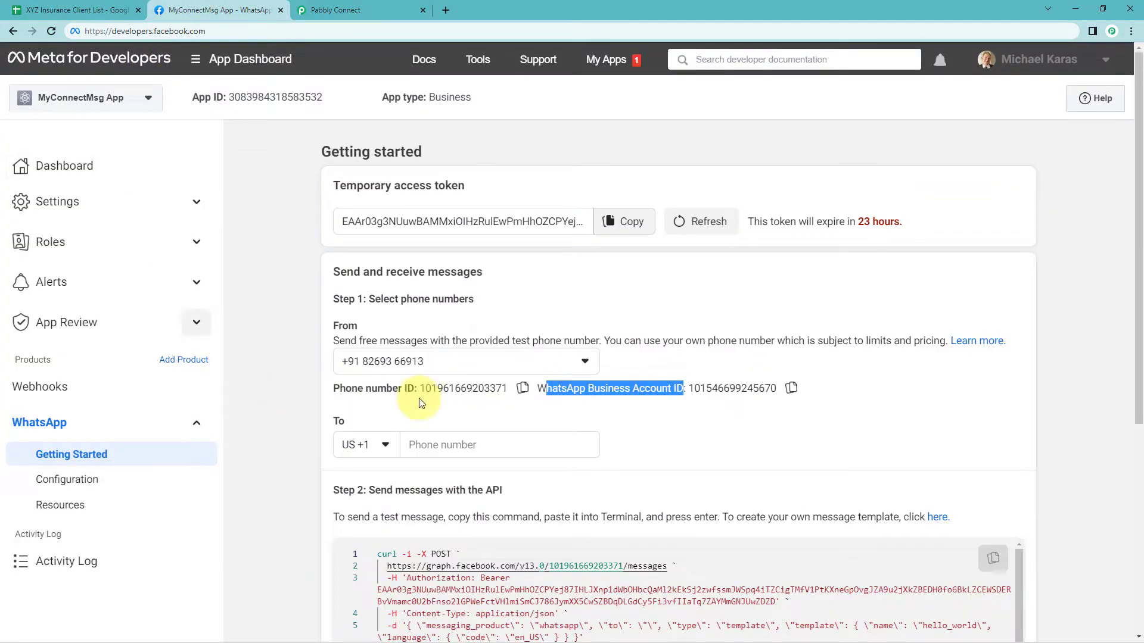
click(523, 388)
click(368, 9)
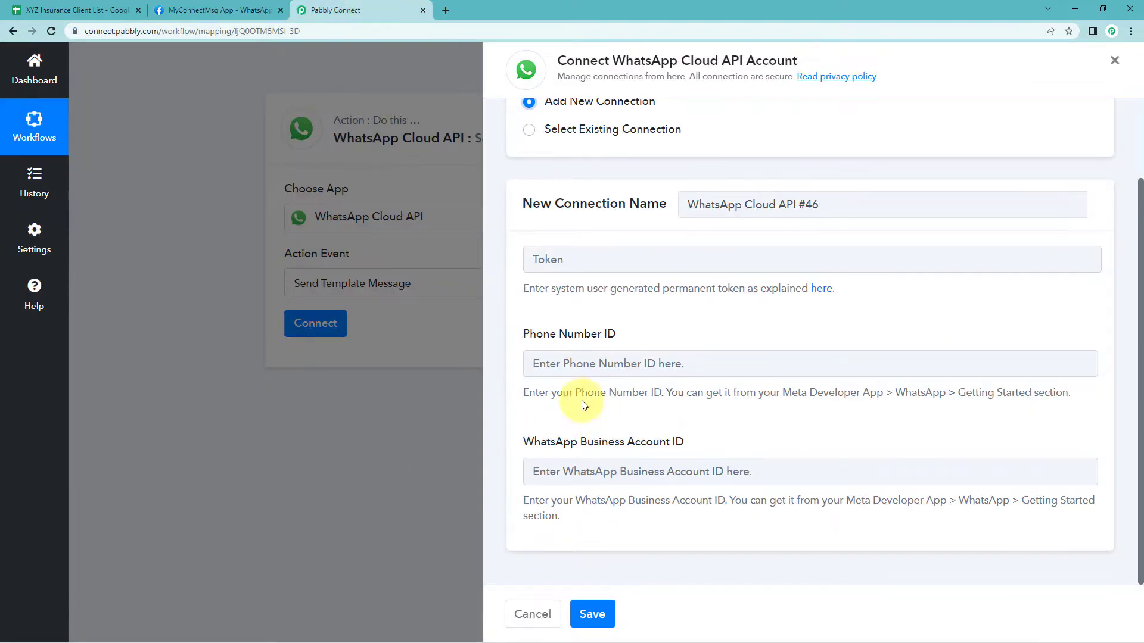
right_click(558, 364)
click(602, 465)
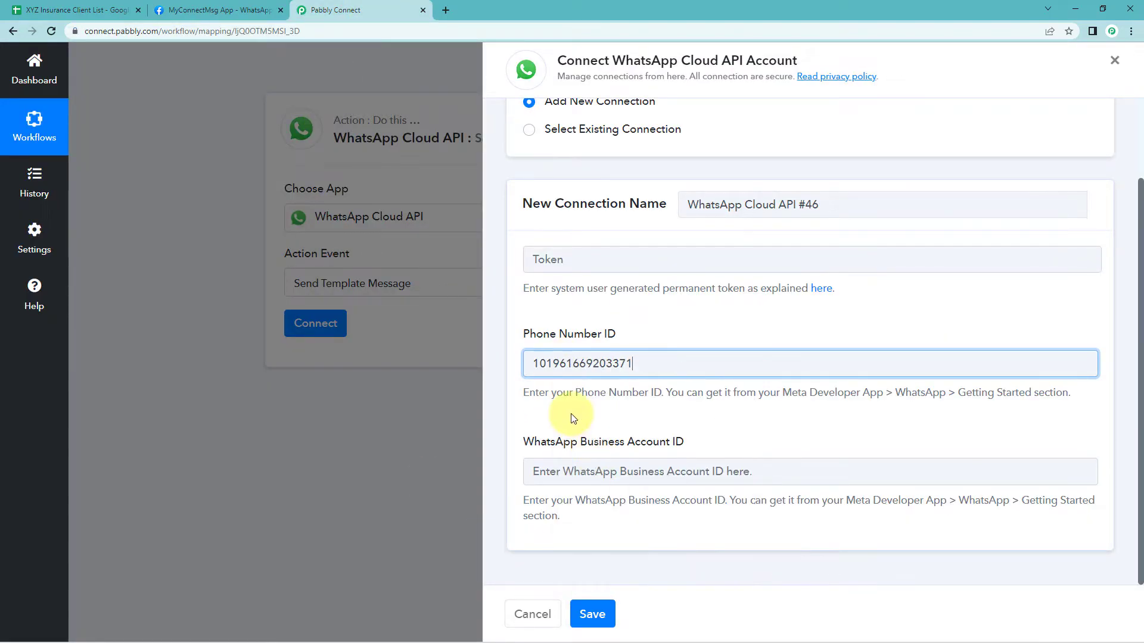
Copy the WhatsApp Business Account ID from the Meta page into the connection's WhatsApp Business Account ID field
click(214, 10)
click(791, 388)
click(358, 10)
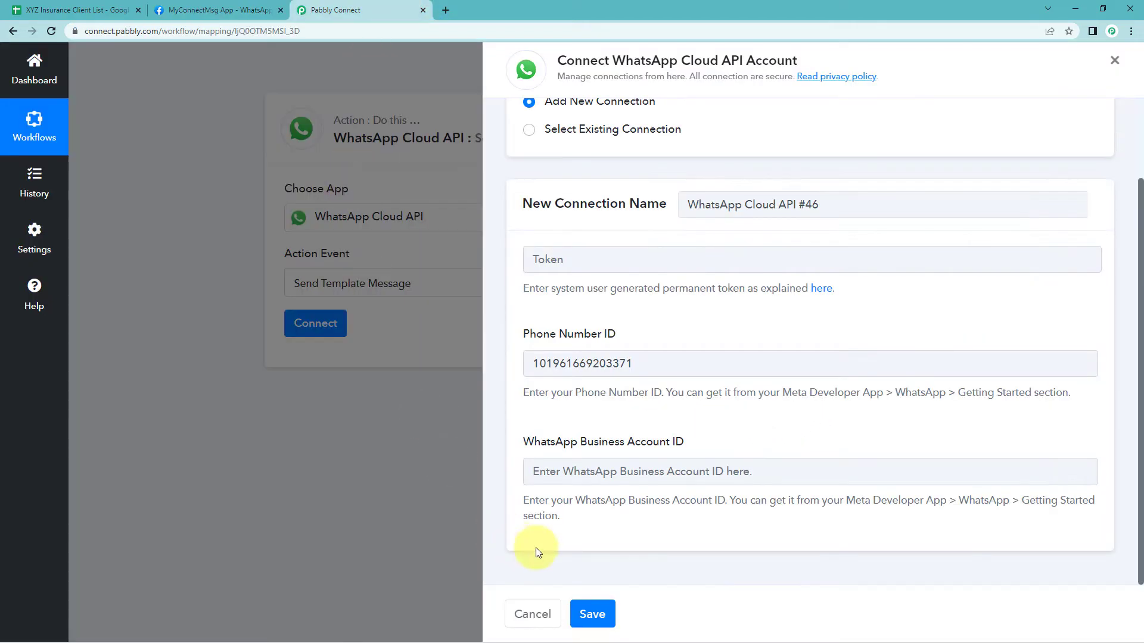
right_click(581, 470)
click(619, 352)
click(623, 329)
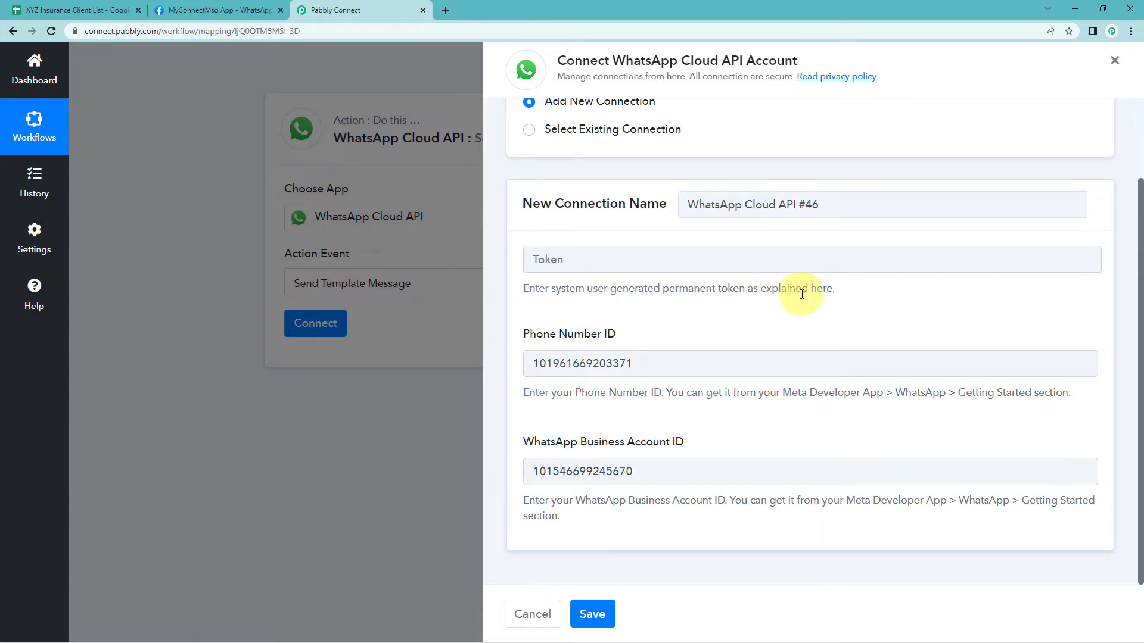
Open the permanent token help link and browse the forum's WhatsApp Cloud API setup guide videos
click(196, 10)
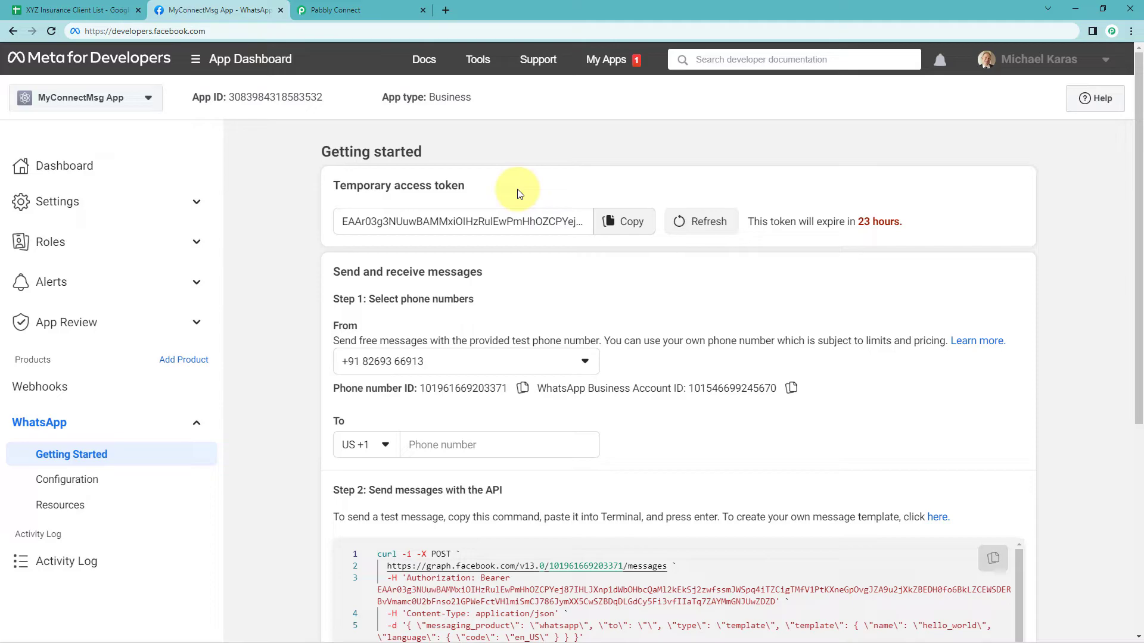
click(373, 11)
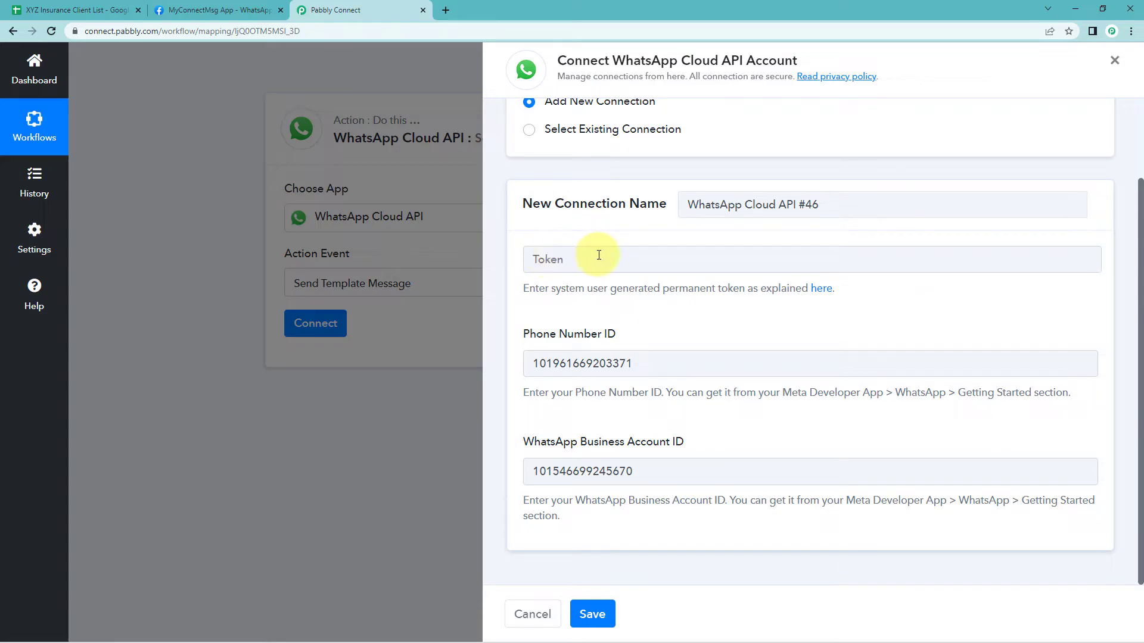
click(826, 290)
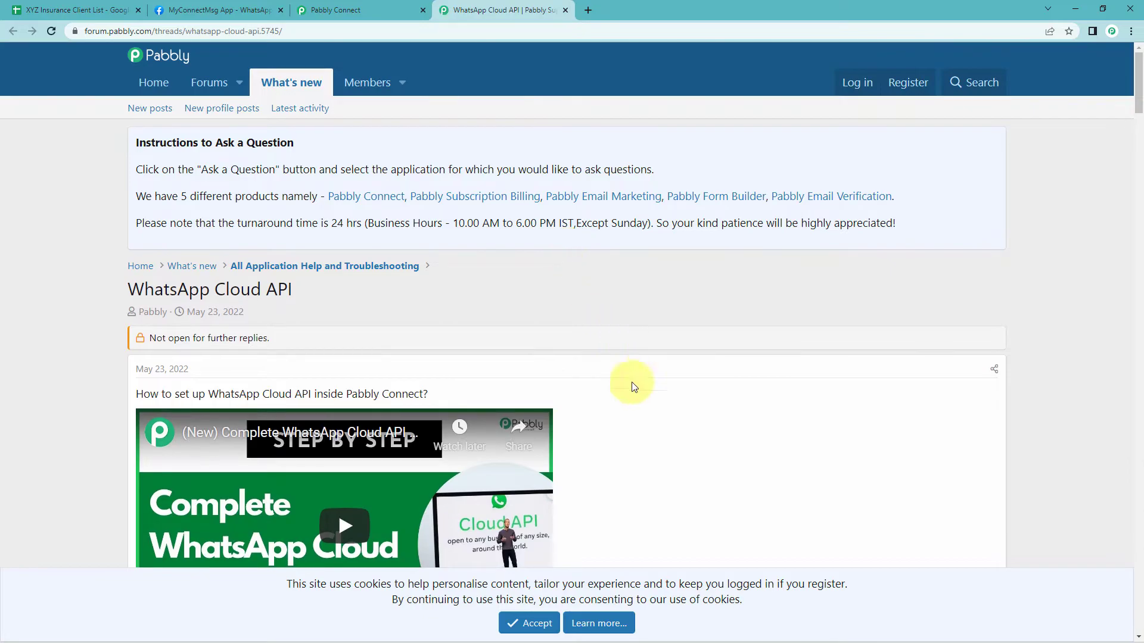
click(527, 623)
scroll(677, 417, down, 3)
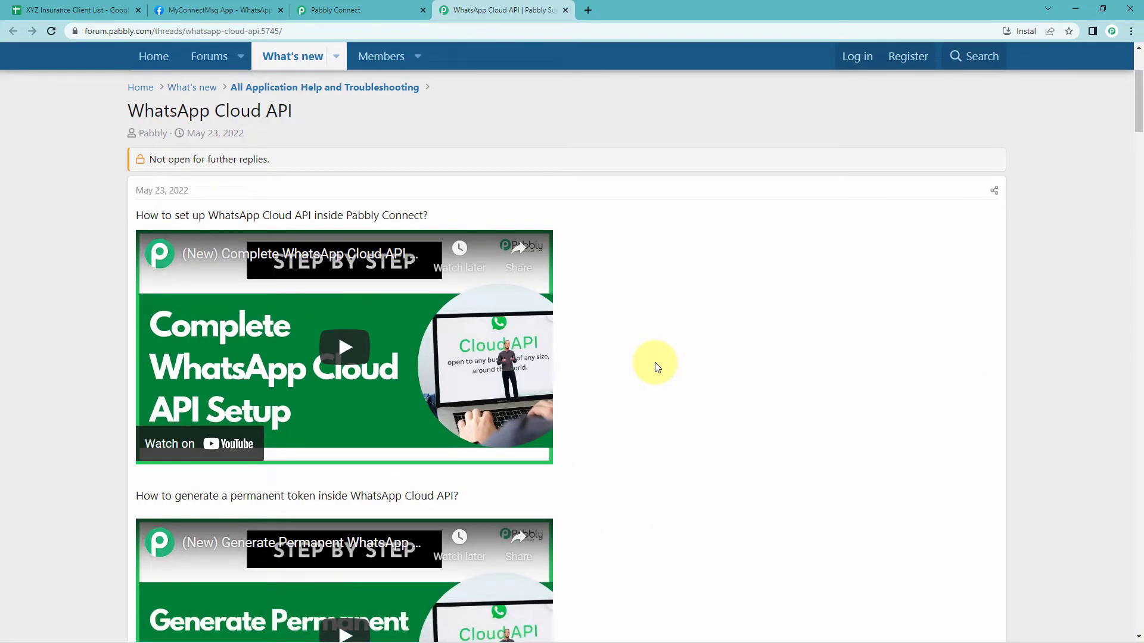
scroll(655, 363, down, 2)
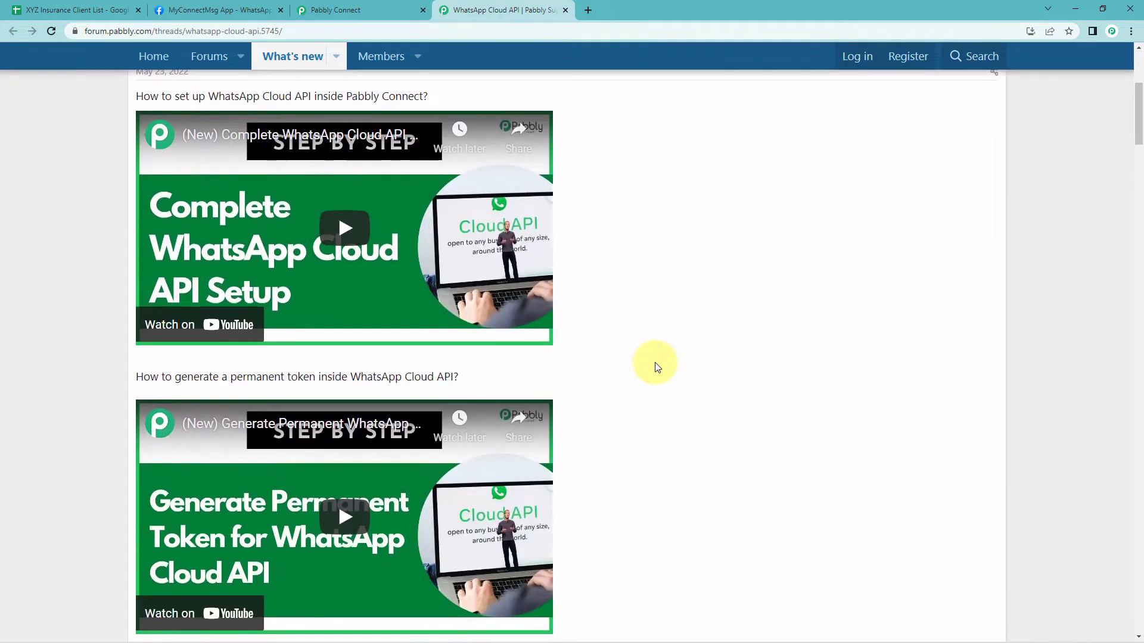
scroll(628, 299, down, 3)
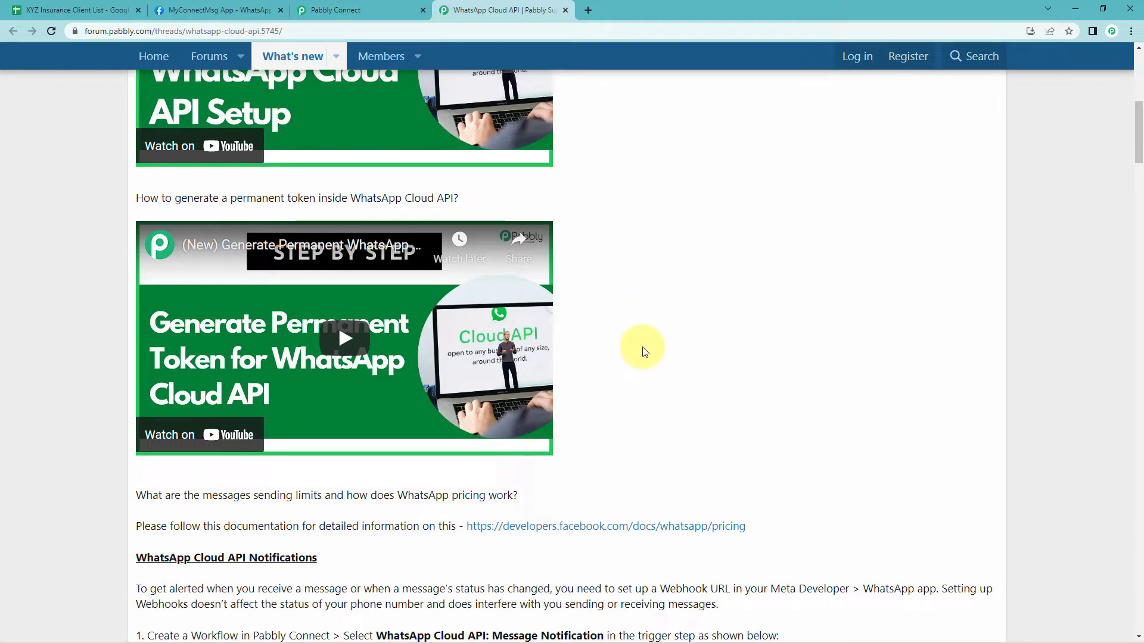
scroll(643, 352, up, 1)
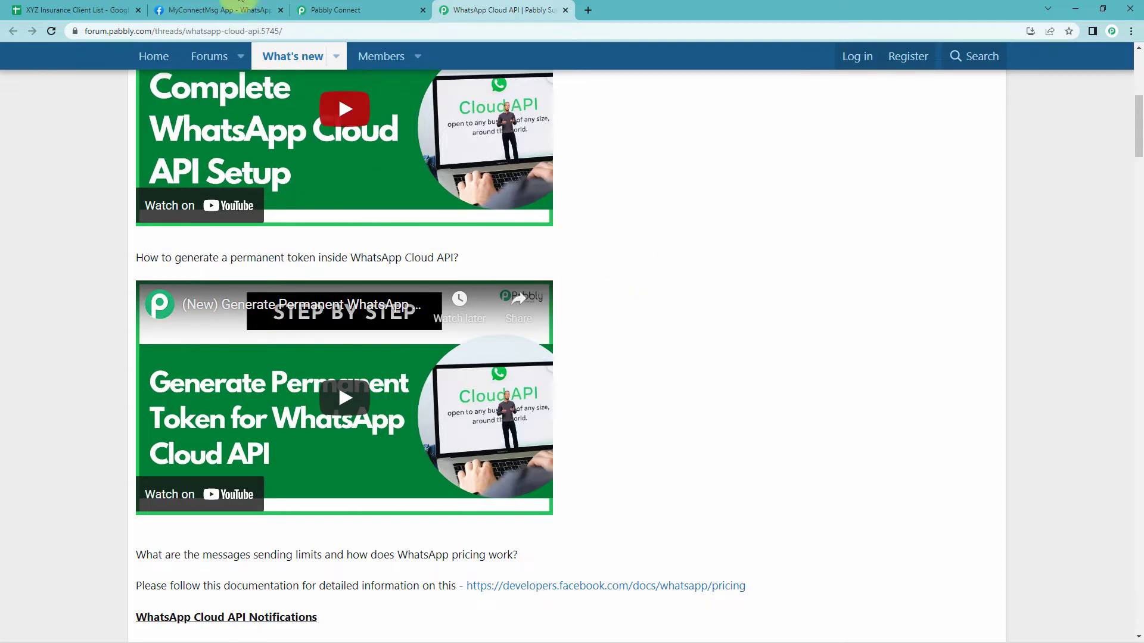
Select the existing connection WhatsApp Cloud API #45 instead and save the connection
click(383, 6)
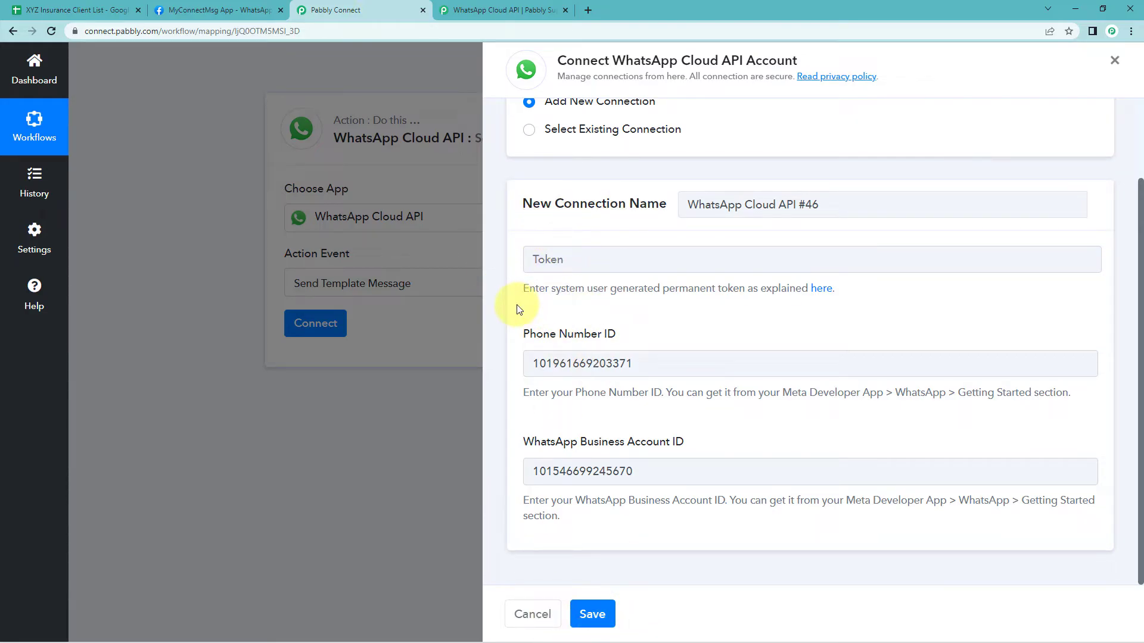
click(528, 129)
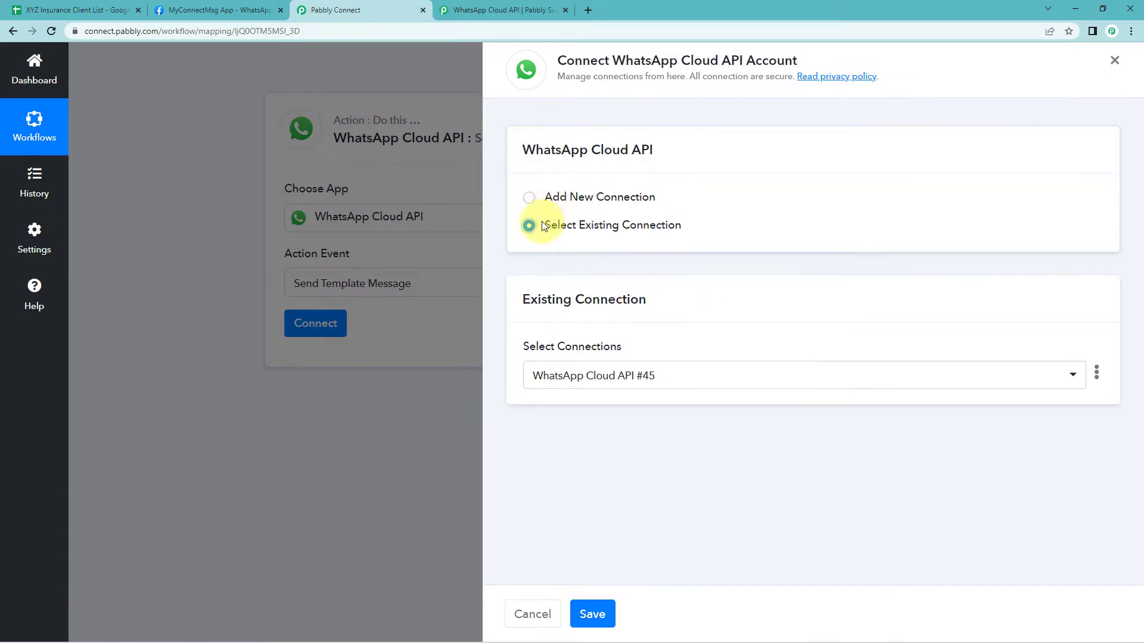
click(592, 613)
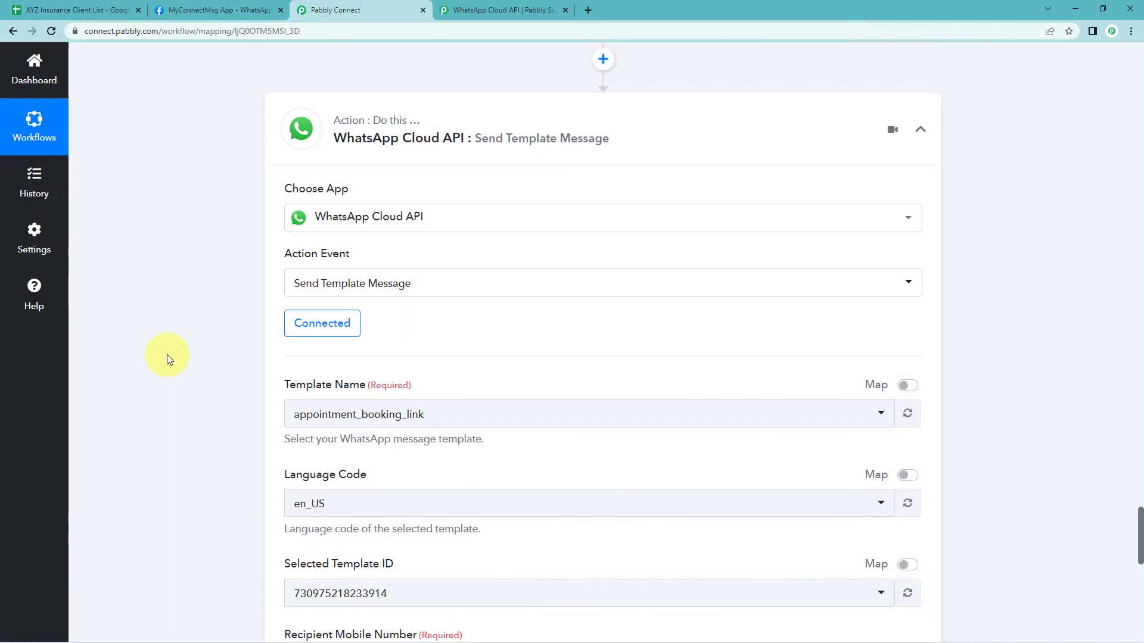
Open the Template Name list to browse the available WhatsApp message templates
scroll(205, 351, down, 2)
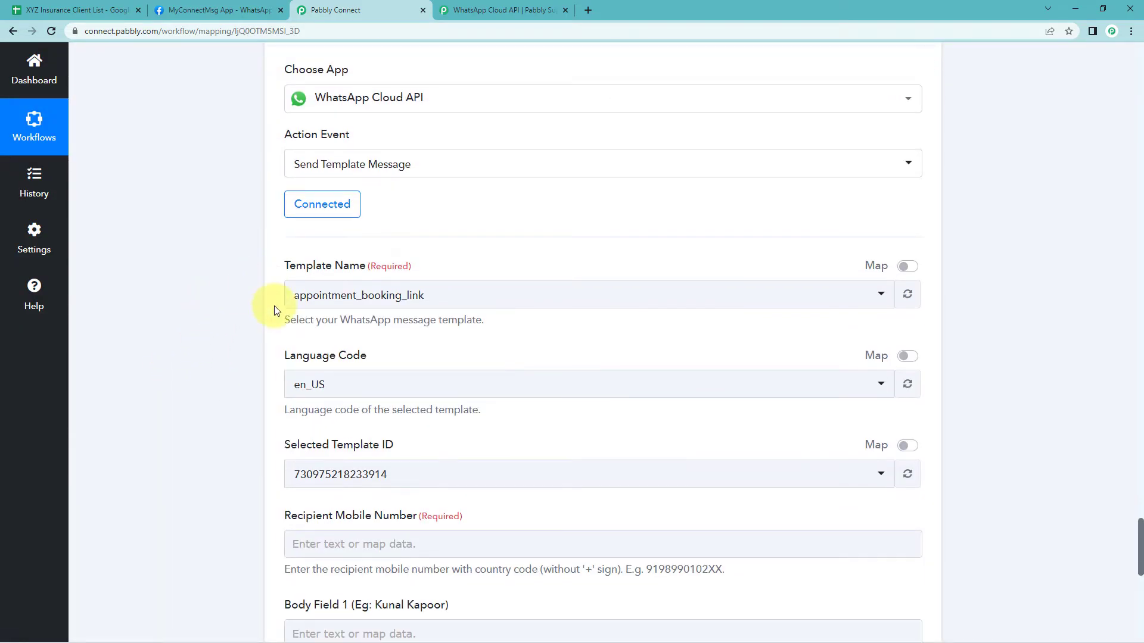
scroll(554, 220, down, 2)
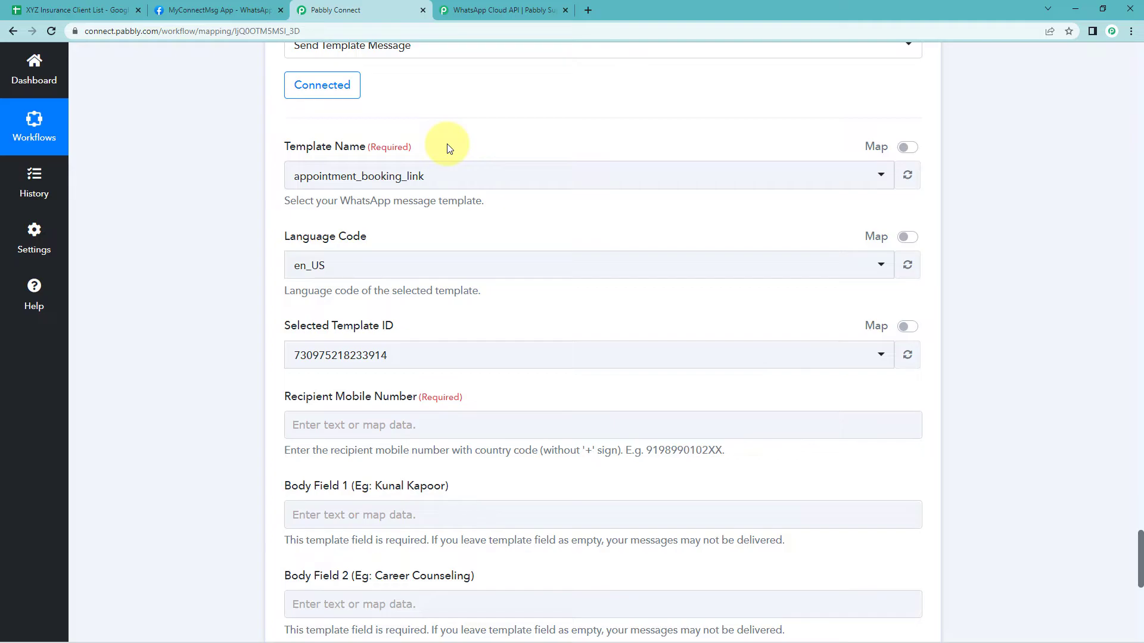
click(442, 183)
scroll(257, 196, down, 3)
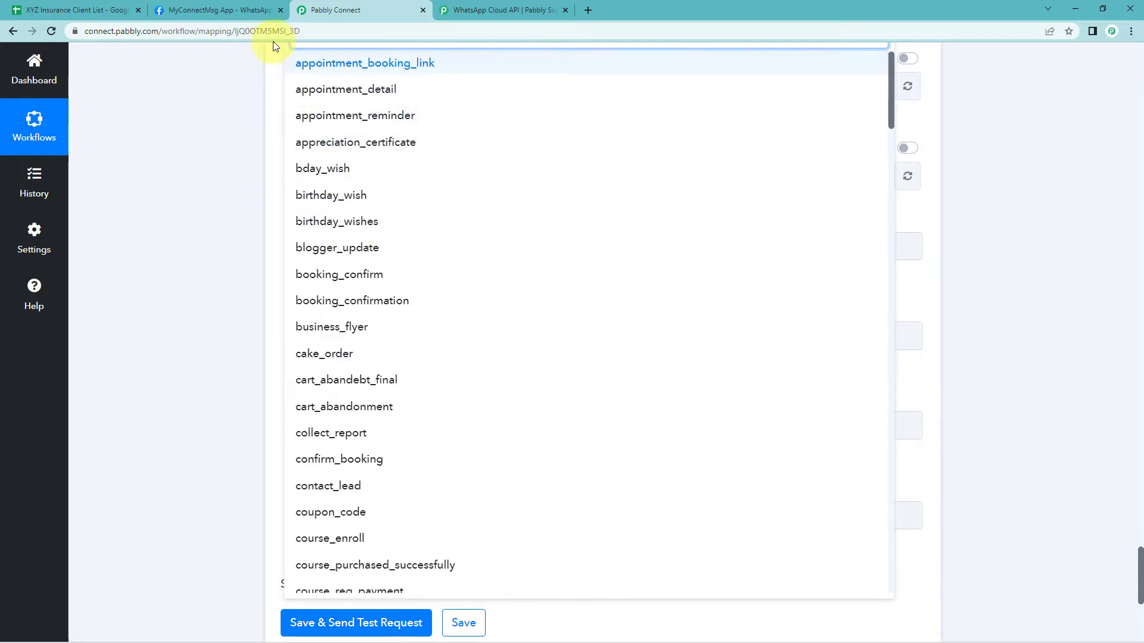
scroll(255, 99, up, 1)
Open the WhatsApp message templates page from the Meta app's Getting Started section
click(208, 8)
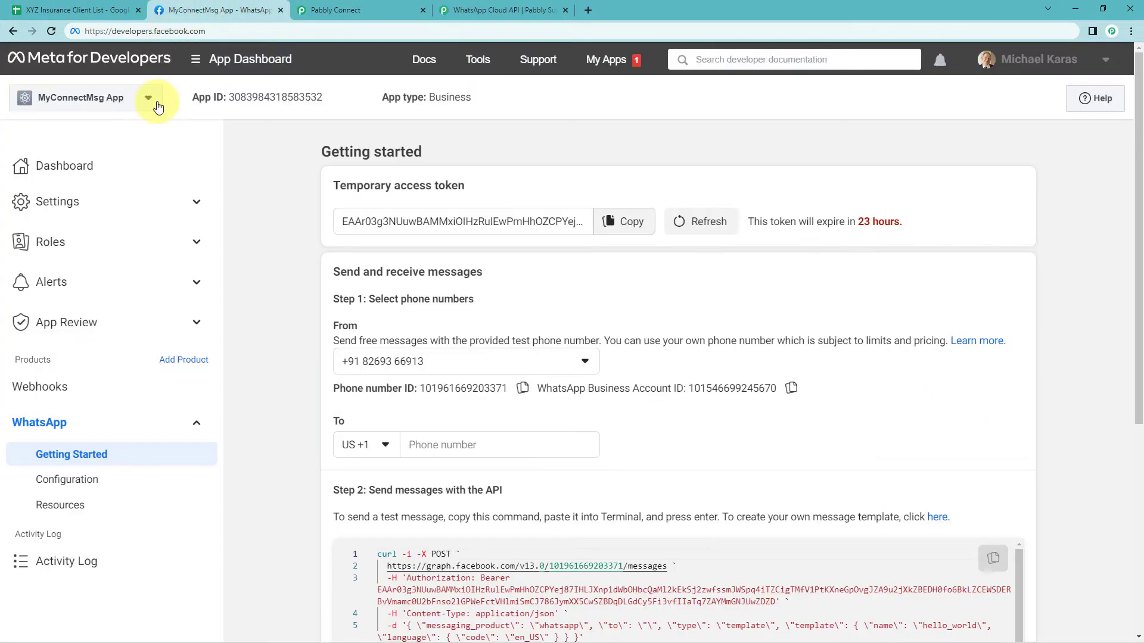
scroll(280, 216, down, 3)
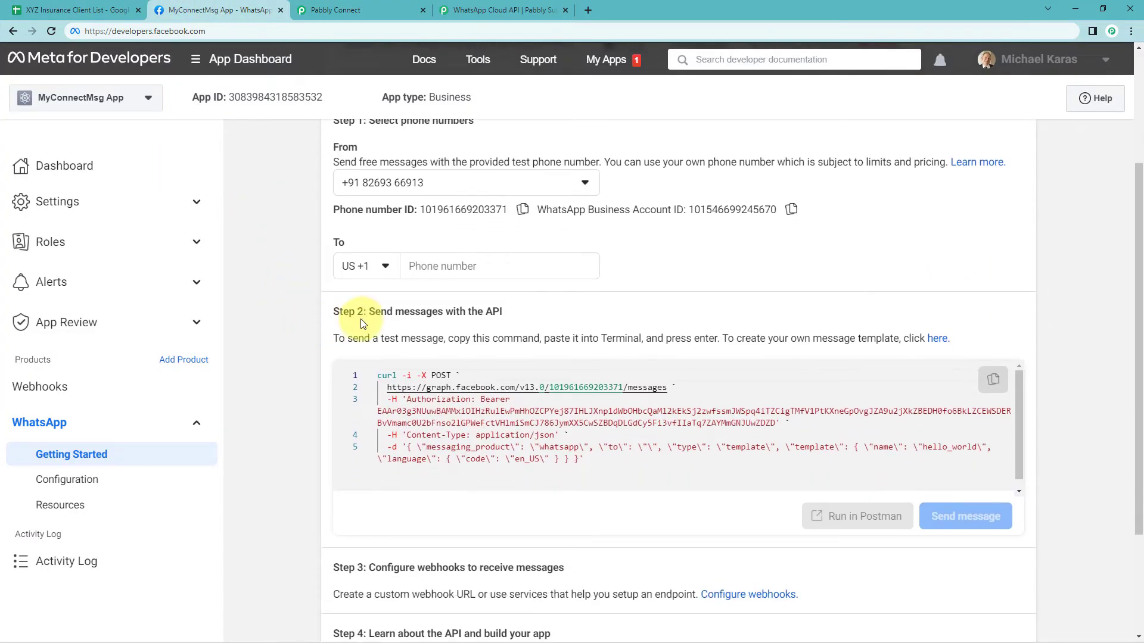
click(938, 340)
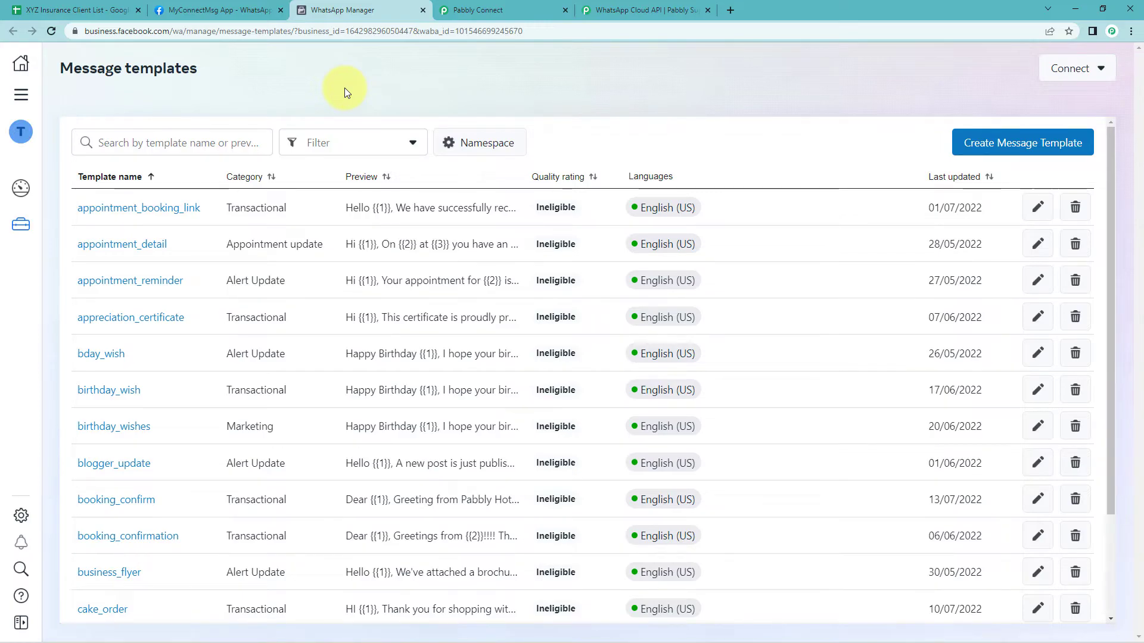
Search the message templates for subscrip
scroll(328, 190, down, 3)
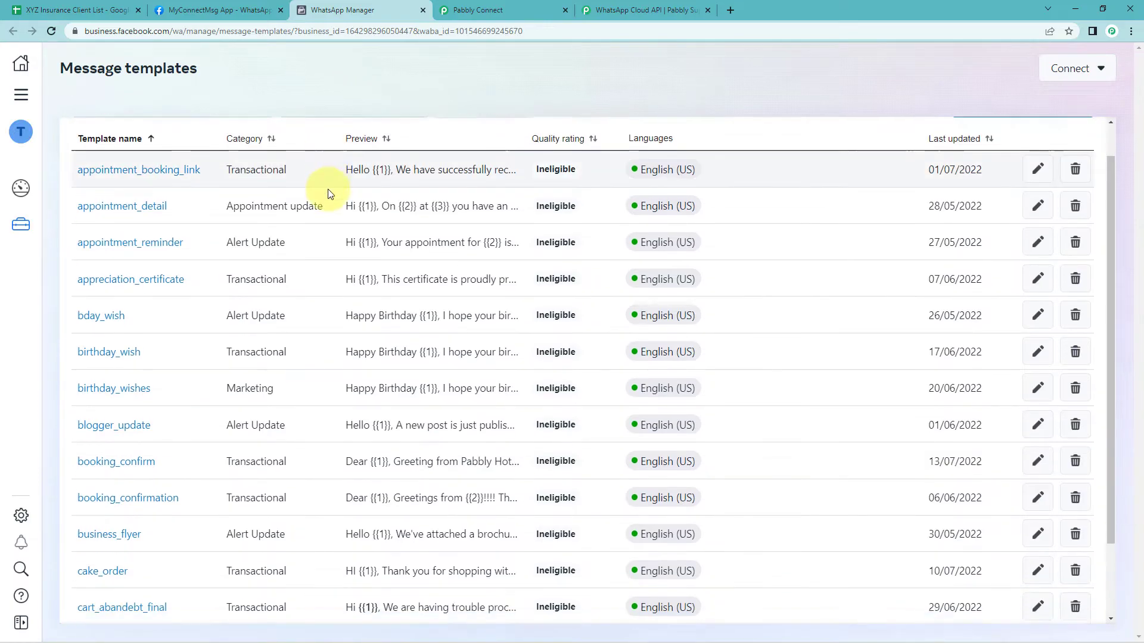
scroll(327, 189, up, 3)
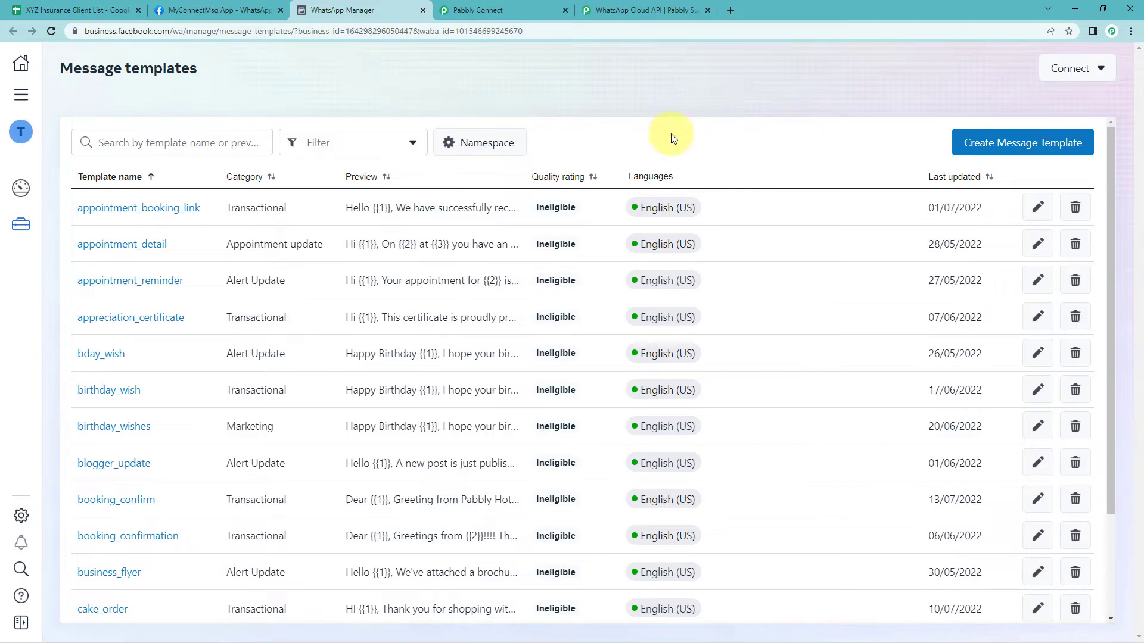
scroll(597, 131, down, 1)
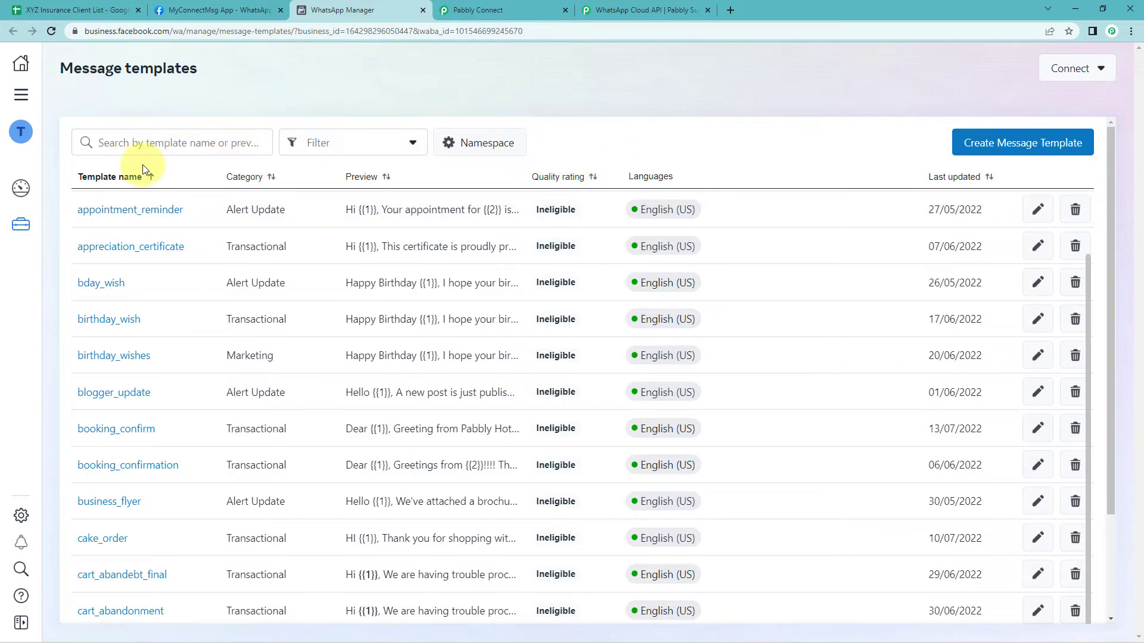
click(150, 147)
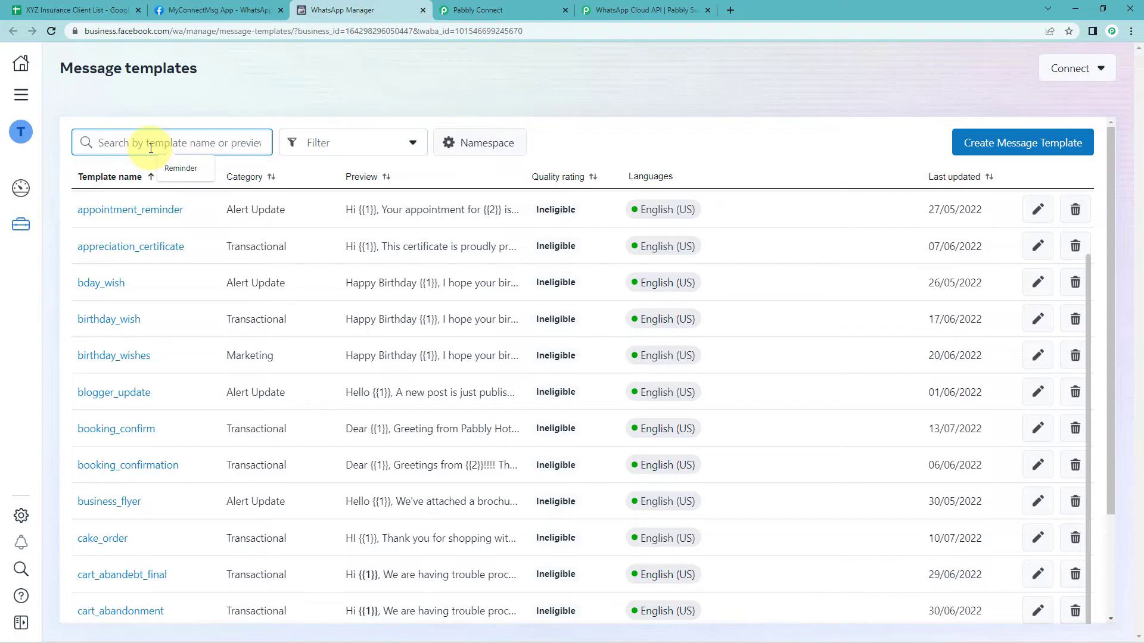
text(sub)
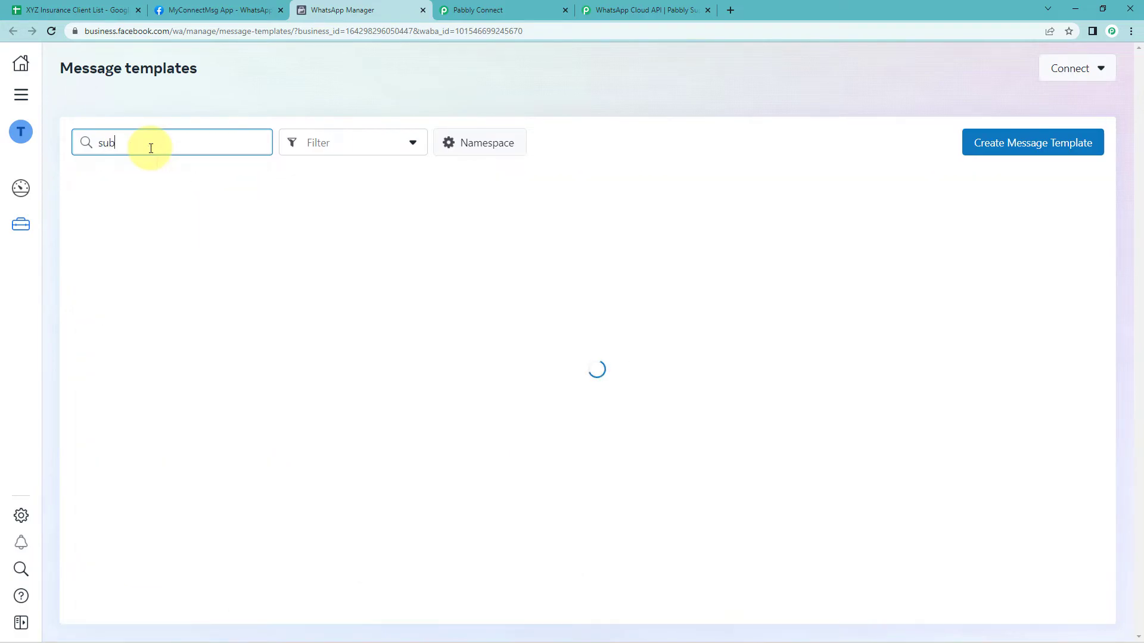
text(scrip)
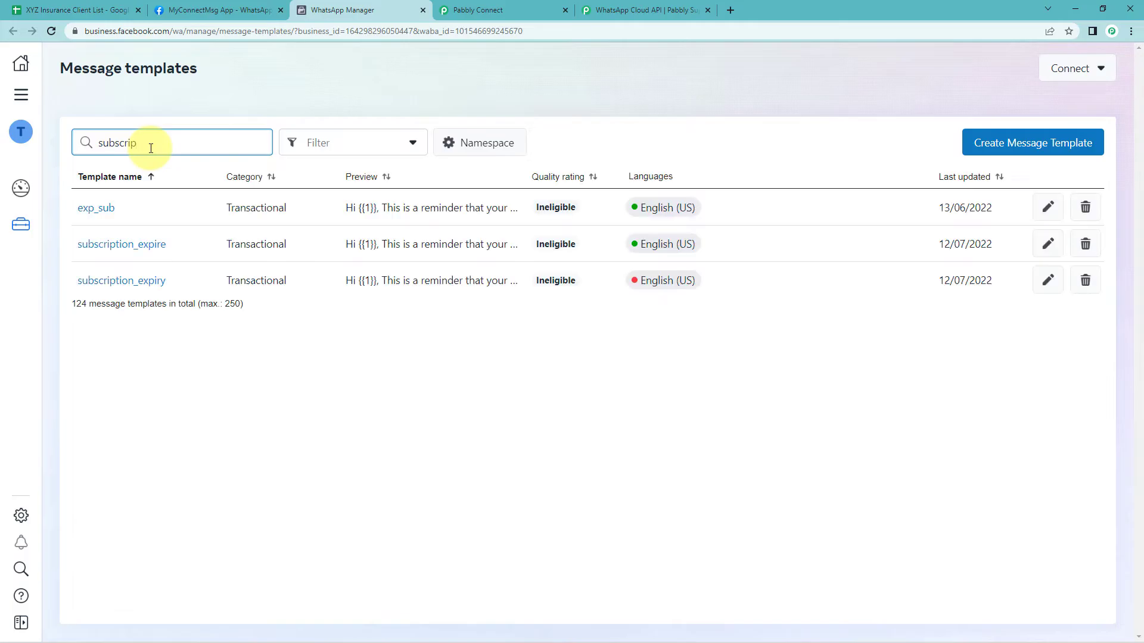
Open the subscription_expire template and examine its body variables and preview
click(141, 249)
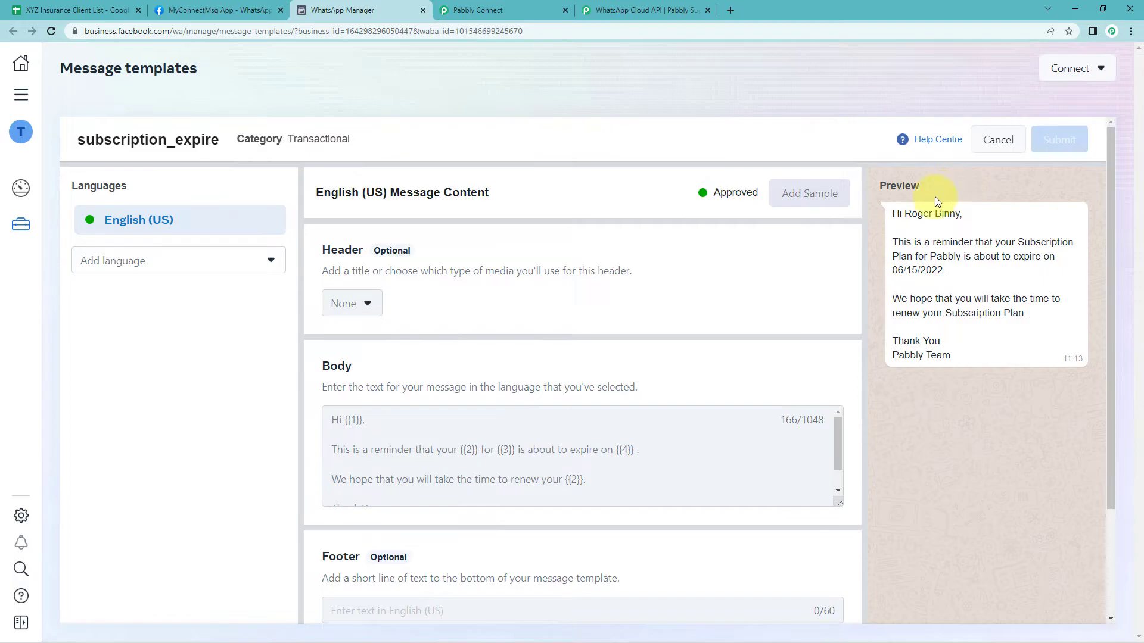
drag(905, 211, 960, 215)
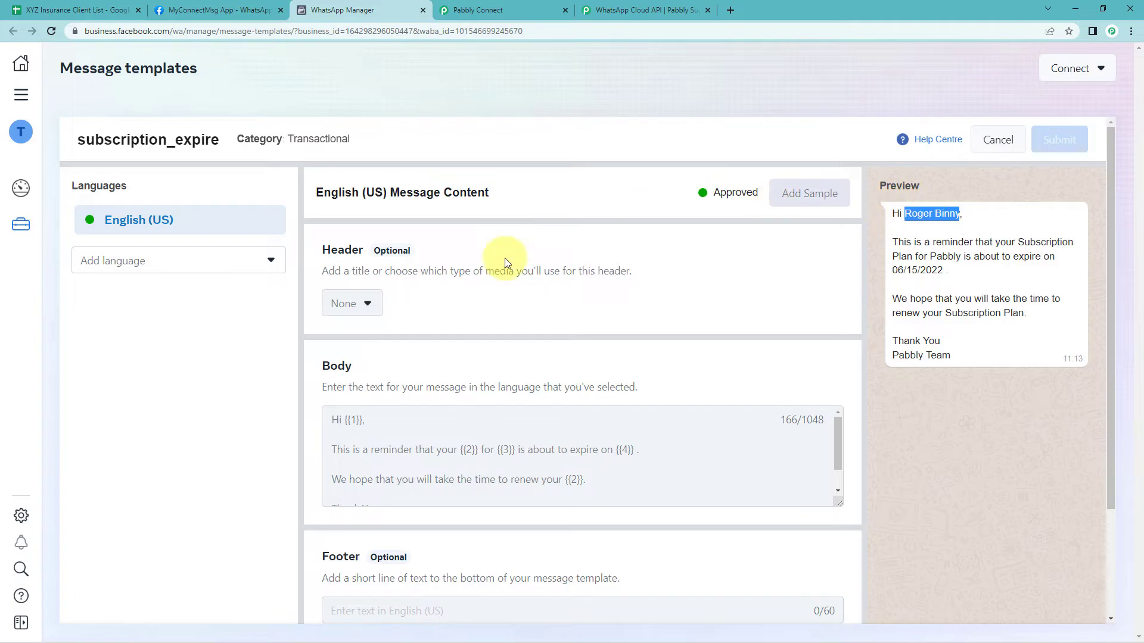
click(356, 419)
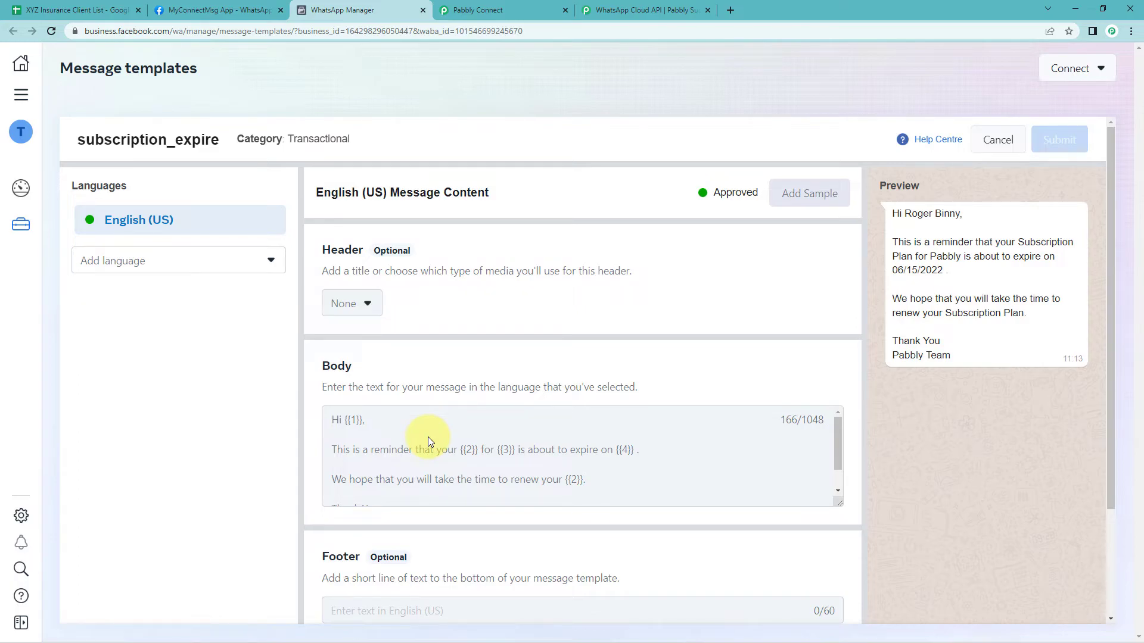
click(349, 420)
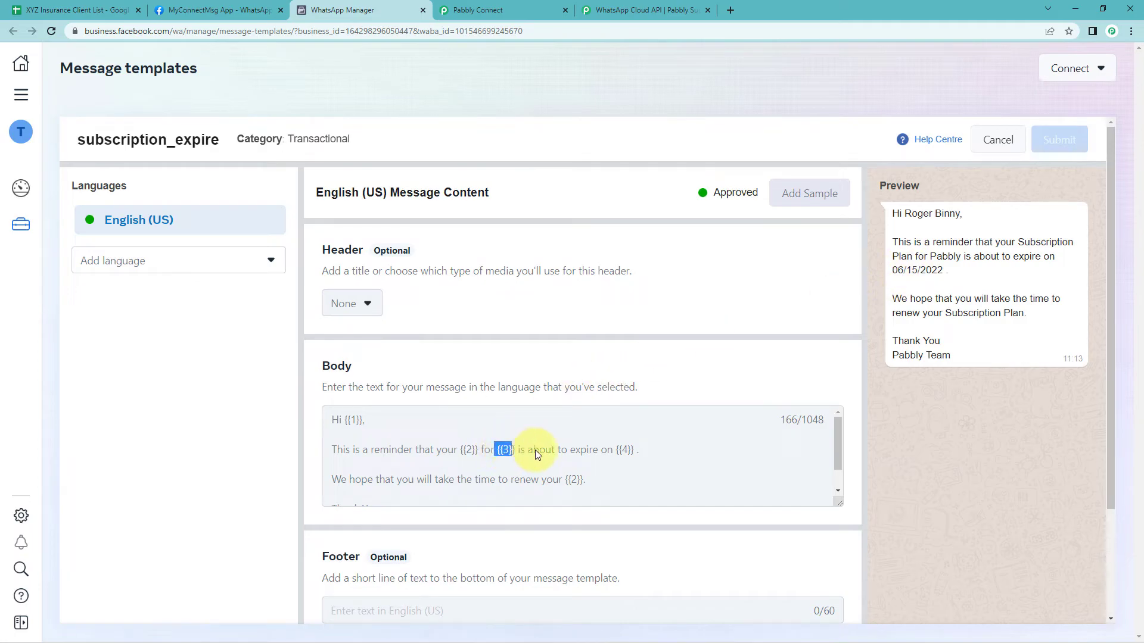
click(617, 449)
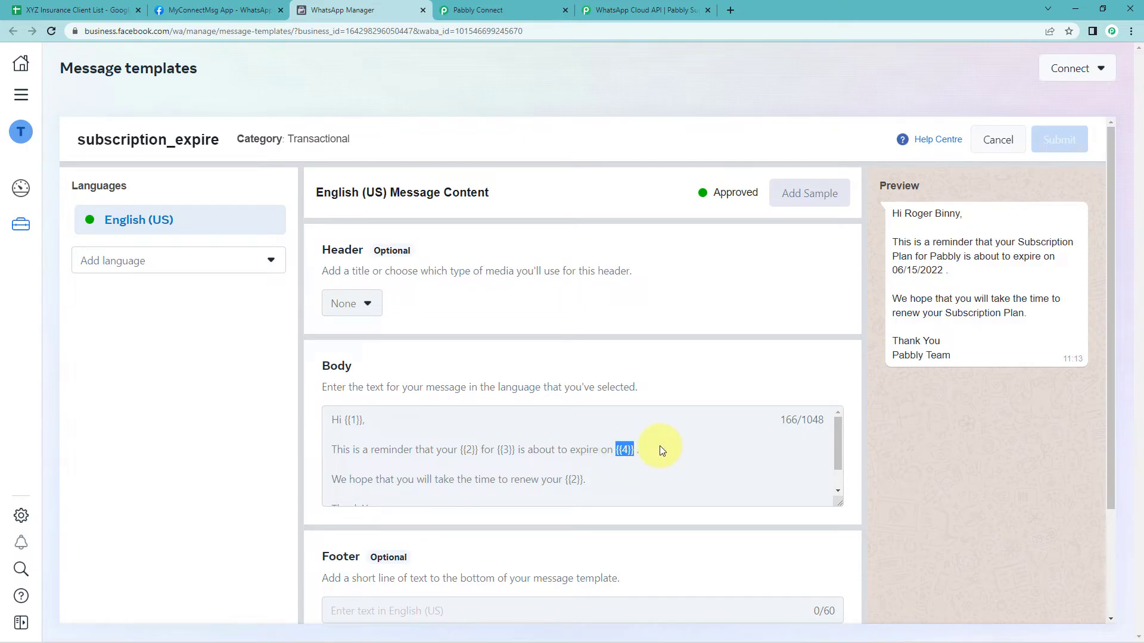
scroll(355, 482, down, 1)
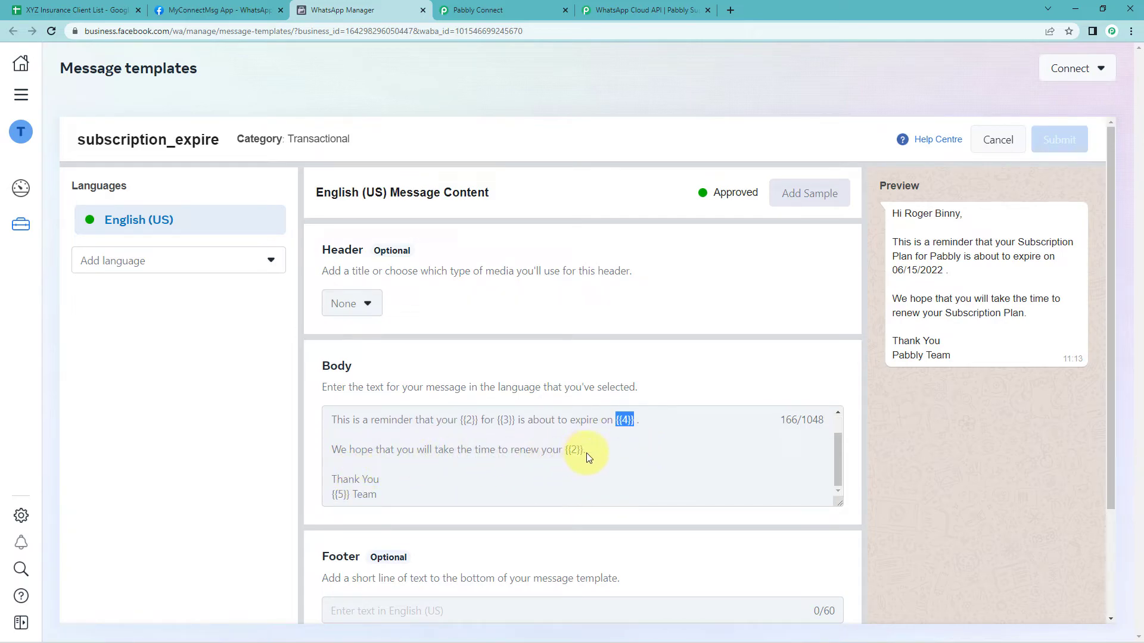
click(340, 494)
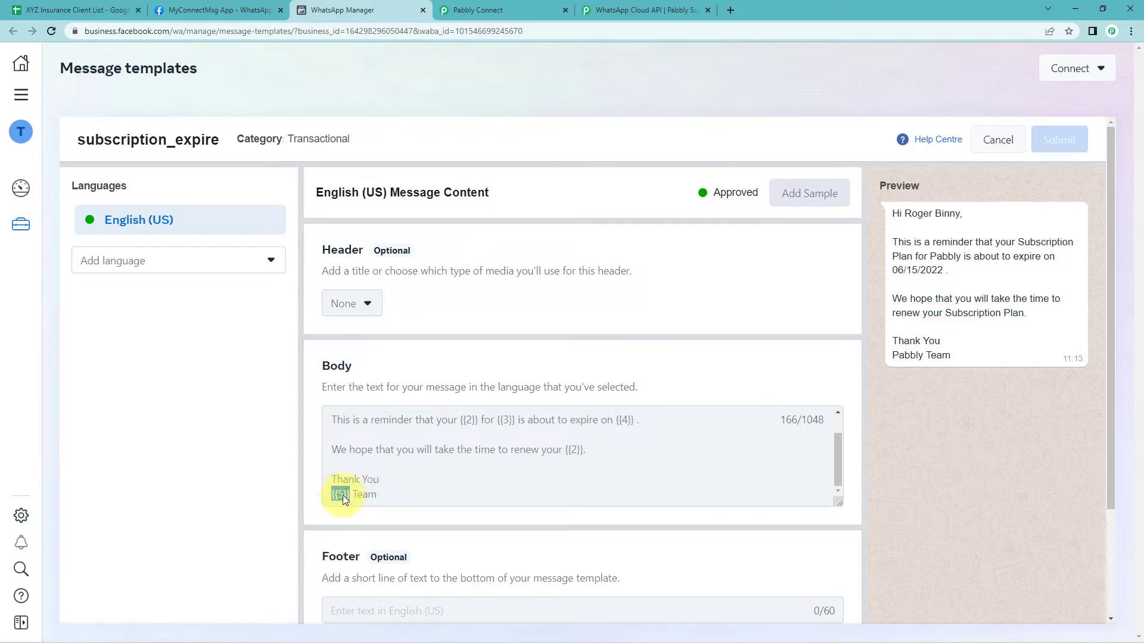
scroll(479, 477, up, 1)
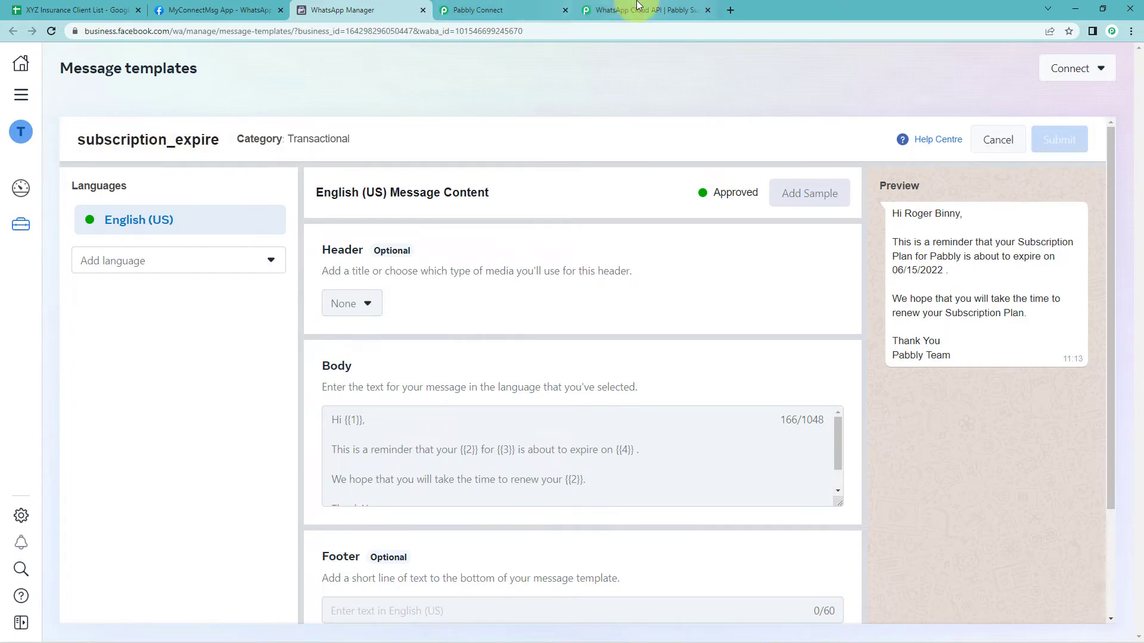
Search the Template Name list for subs and select the subscription_expire template
click(529, 2)
scroll(358, 101, up, 1)
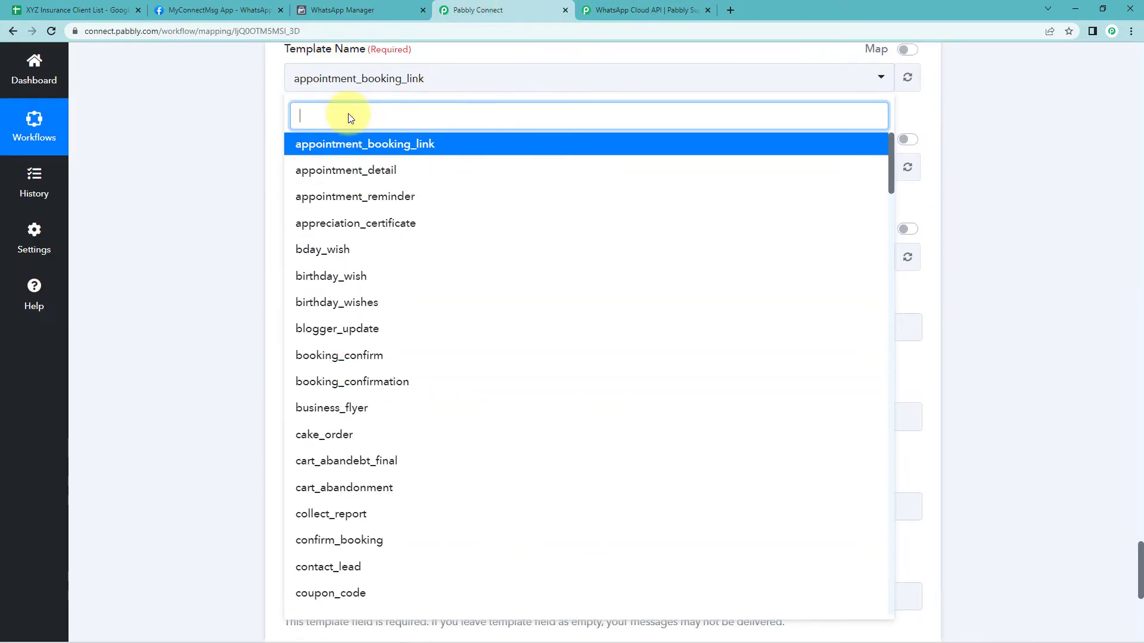
text(subs)
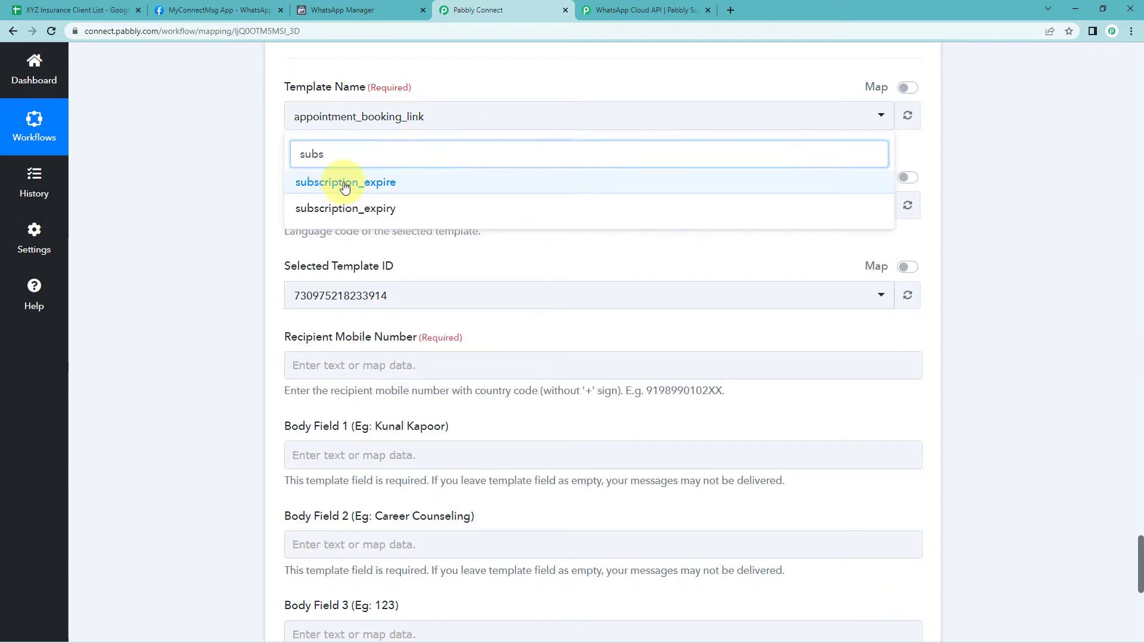
click(335, 181)
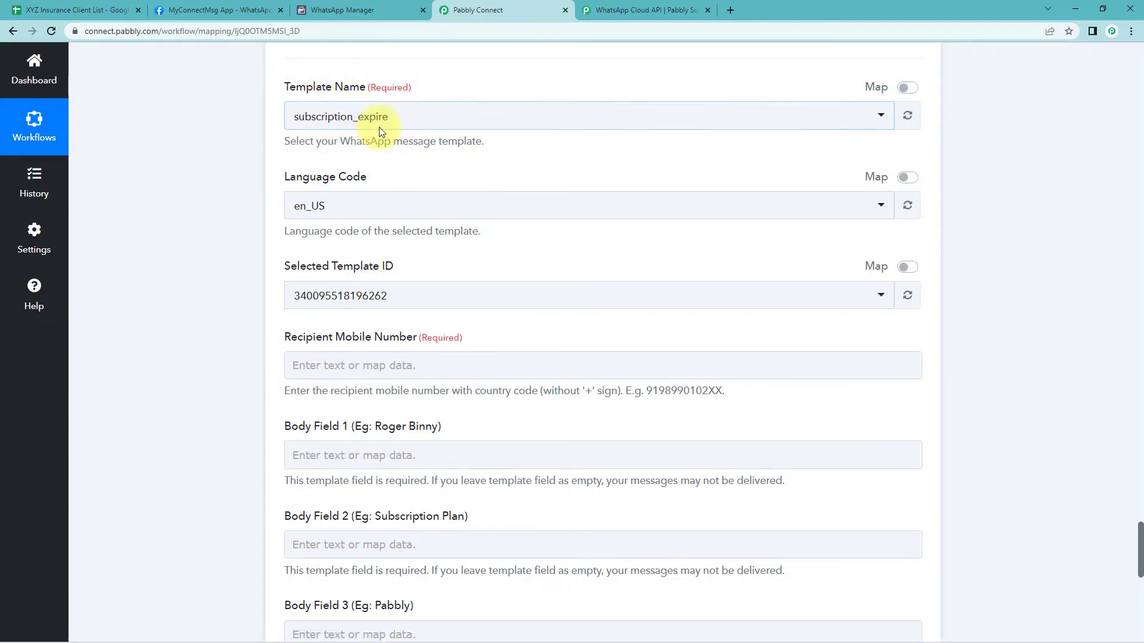
Compare the mobile number format in the client sheet with the iterator's response data
scroll(429, 153, down, 1)
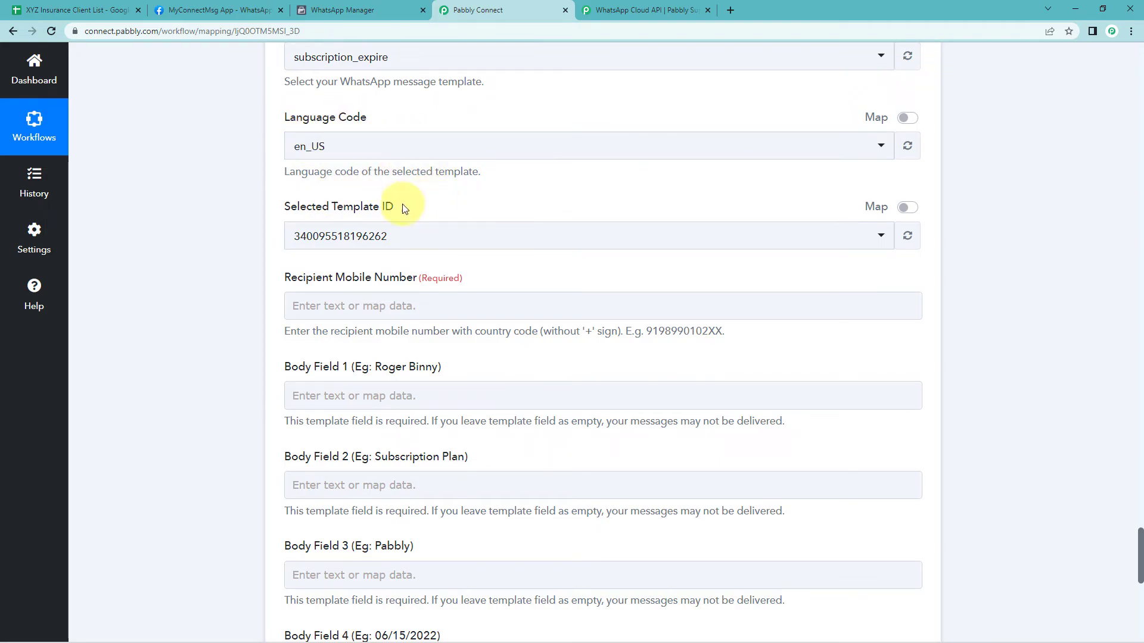
scroll(438, 214, down, 2)
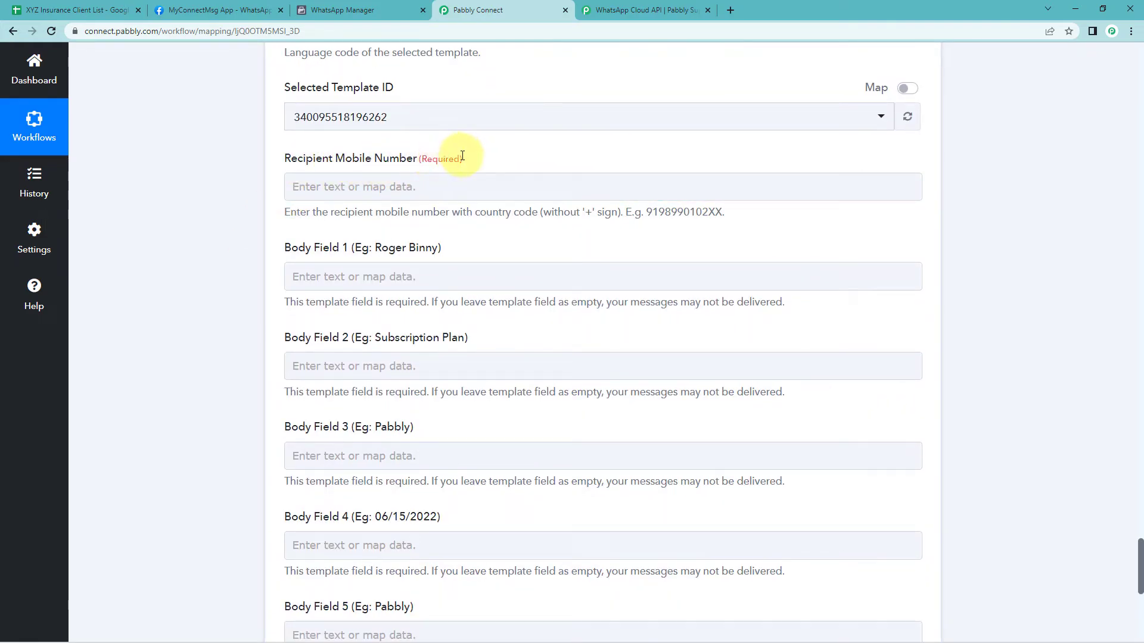
click(386, 186)
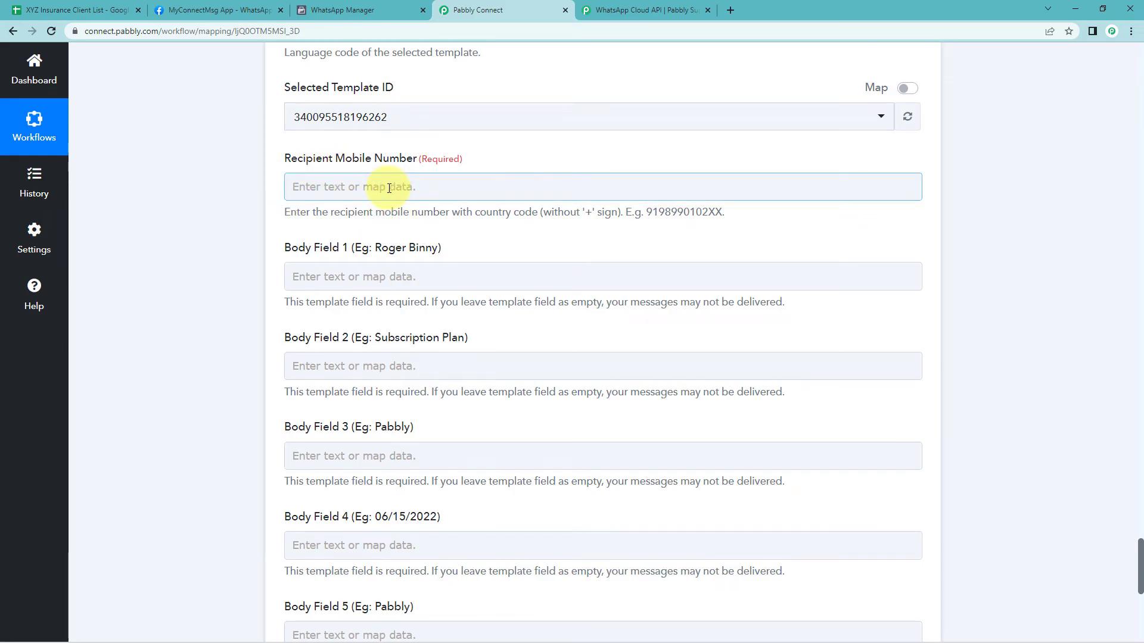
click(74, 9)
click(225, 184)
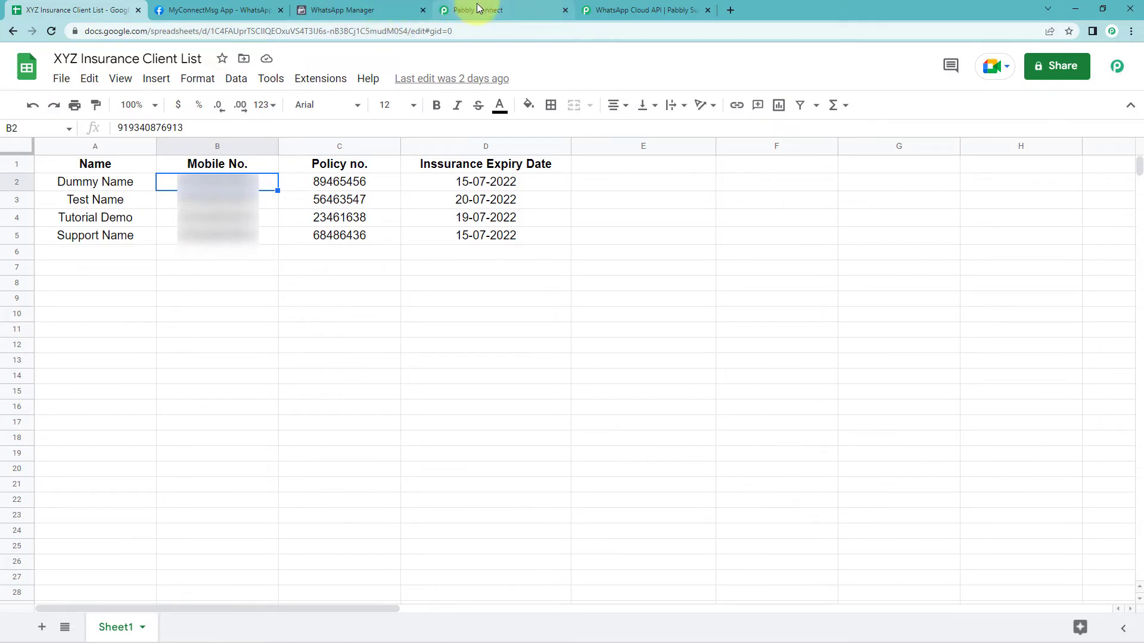
click(499, 7)
scroll(501, 170, up, 18)
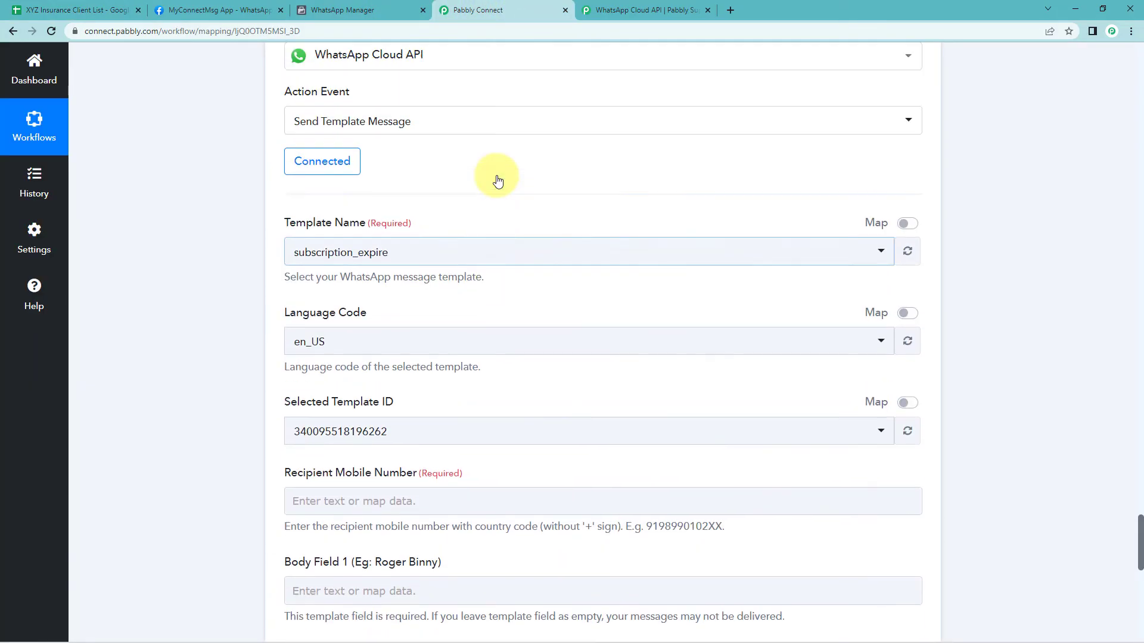
scroll(533, 235, up, 20)
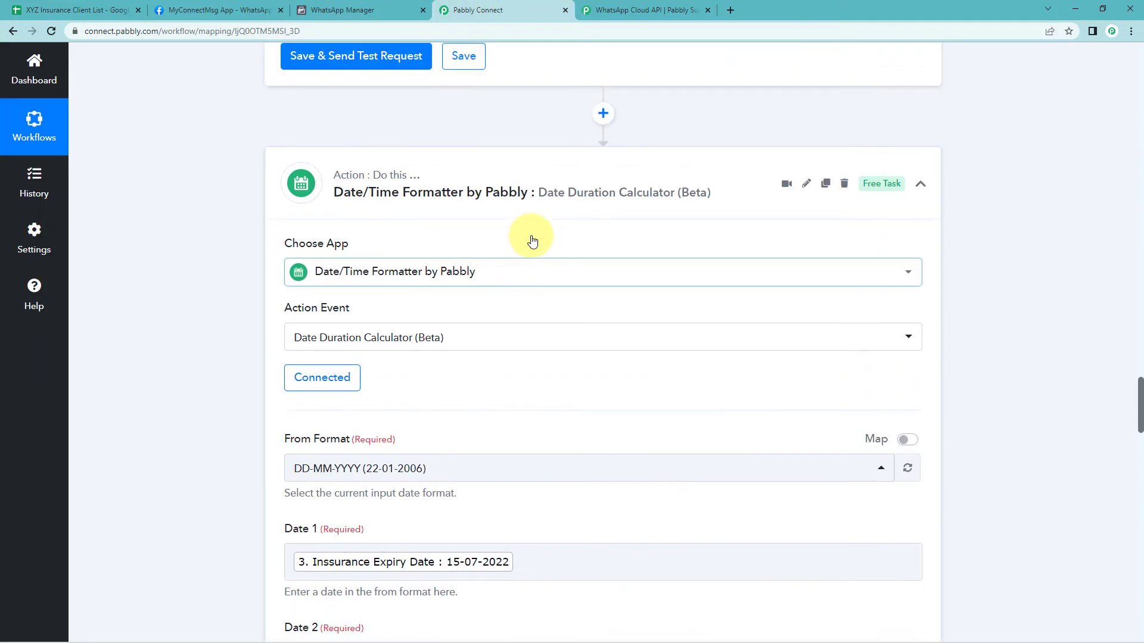
scroll(536, 261, up, 15)
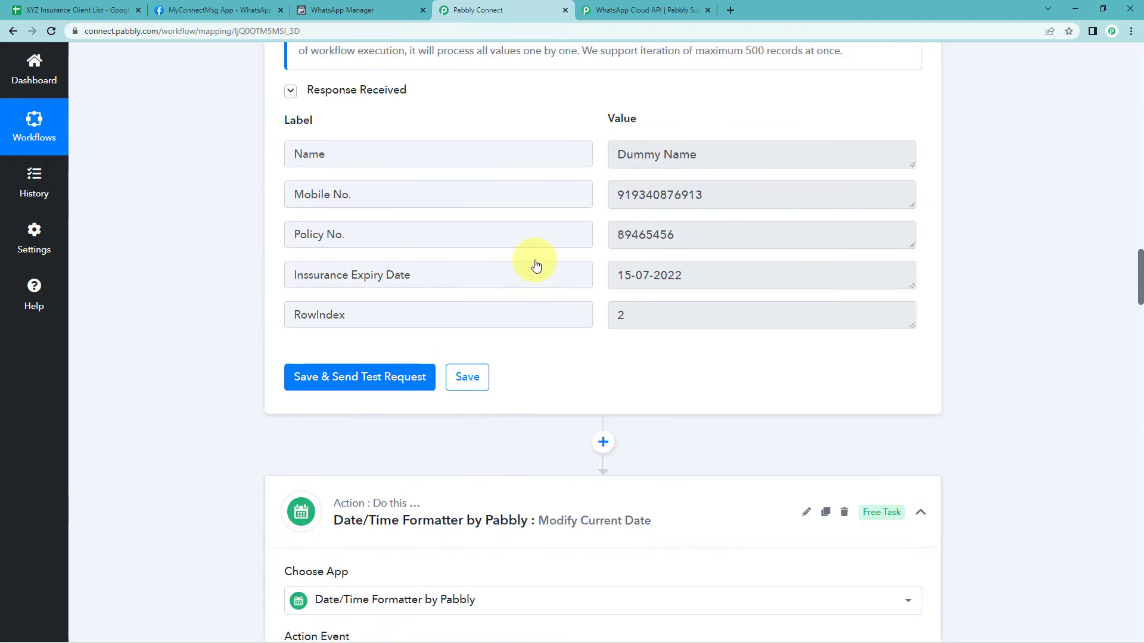
scroll(519, 279, down, 1)
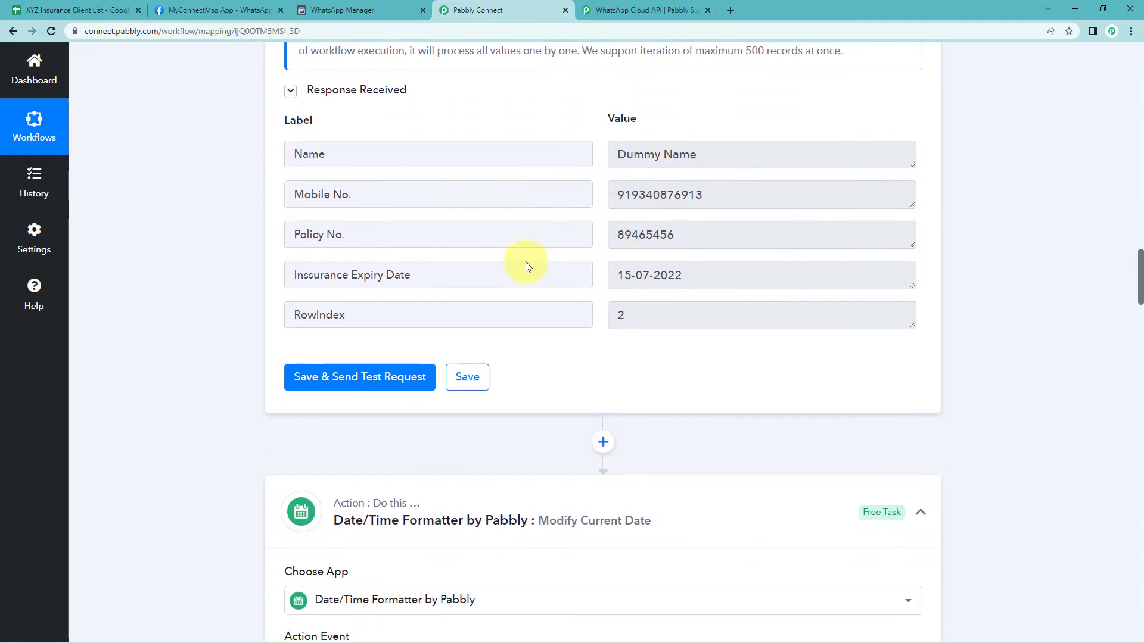
click(416, 191)
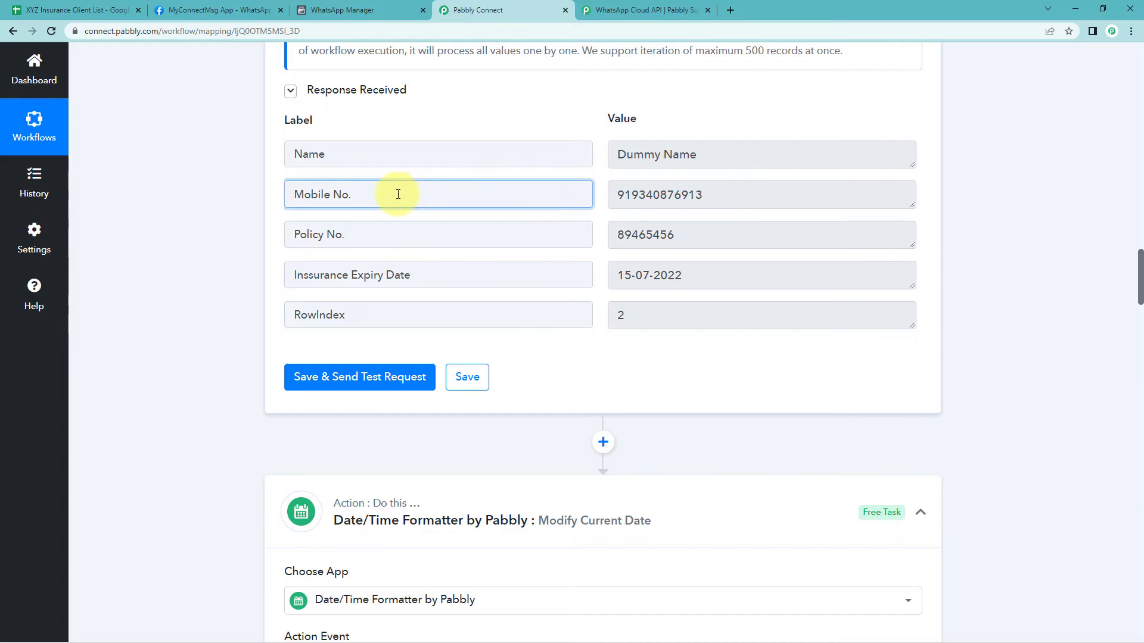
click(727, 197)
drag(727, 197, 588, 191)
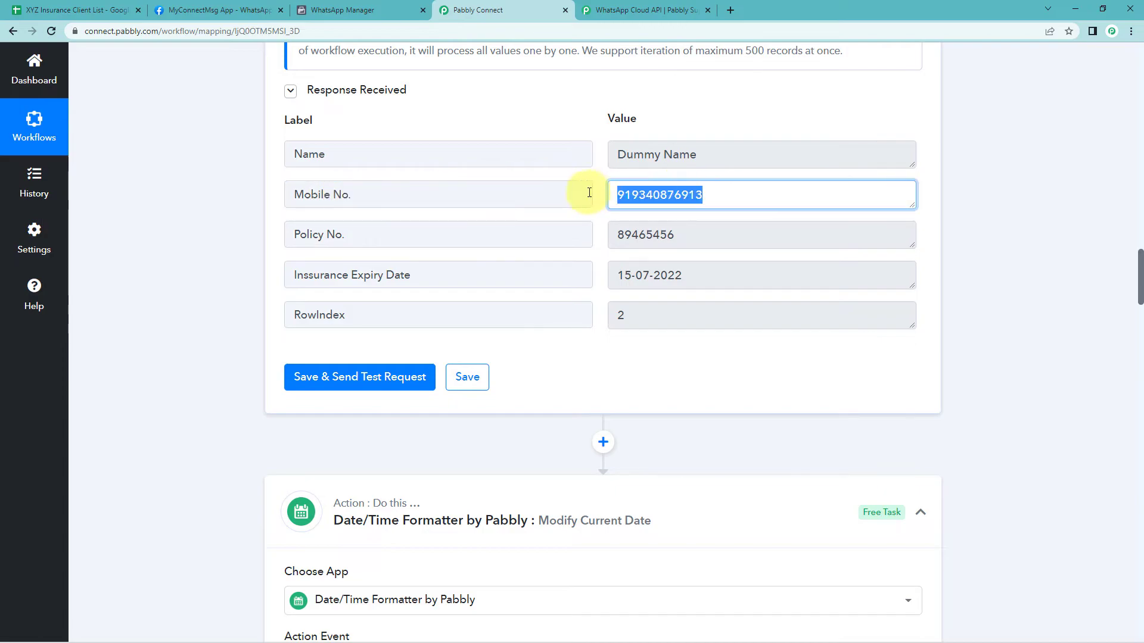
click(649, 195)
drag(707, 191, 588, 193)
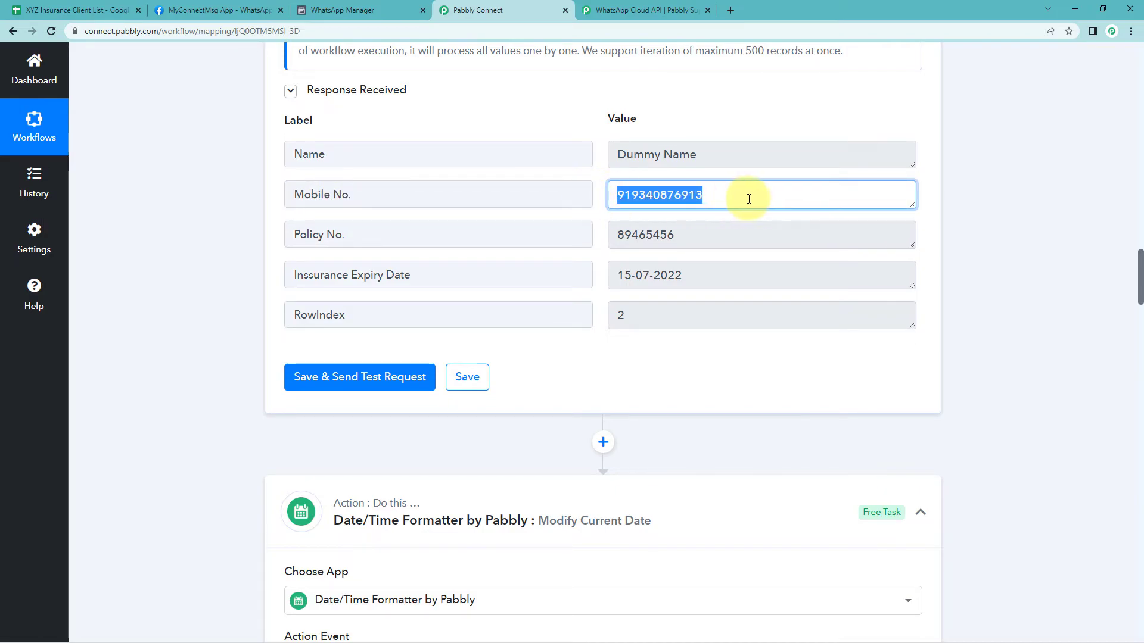
click(602, 234)
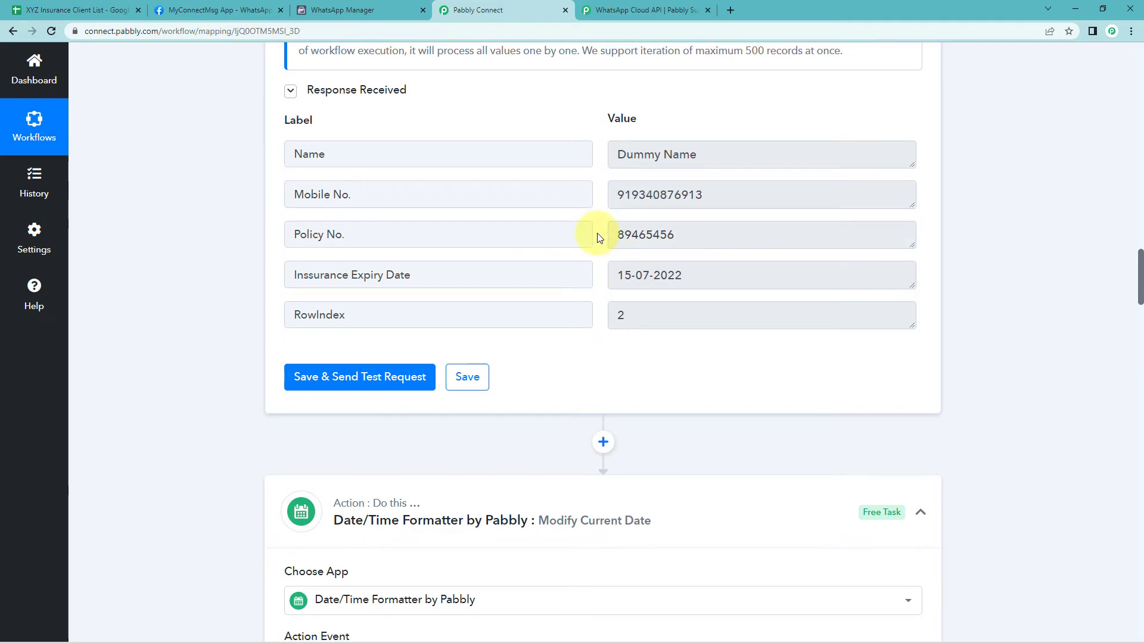
Map the Recipient Mobile Number to the iterator's Mobile No. value
scroll(944, 278, down, 15)
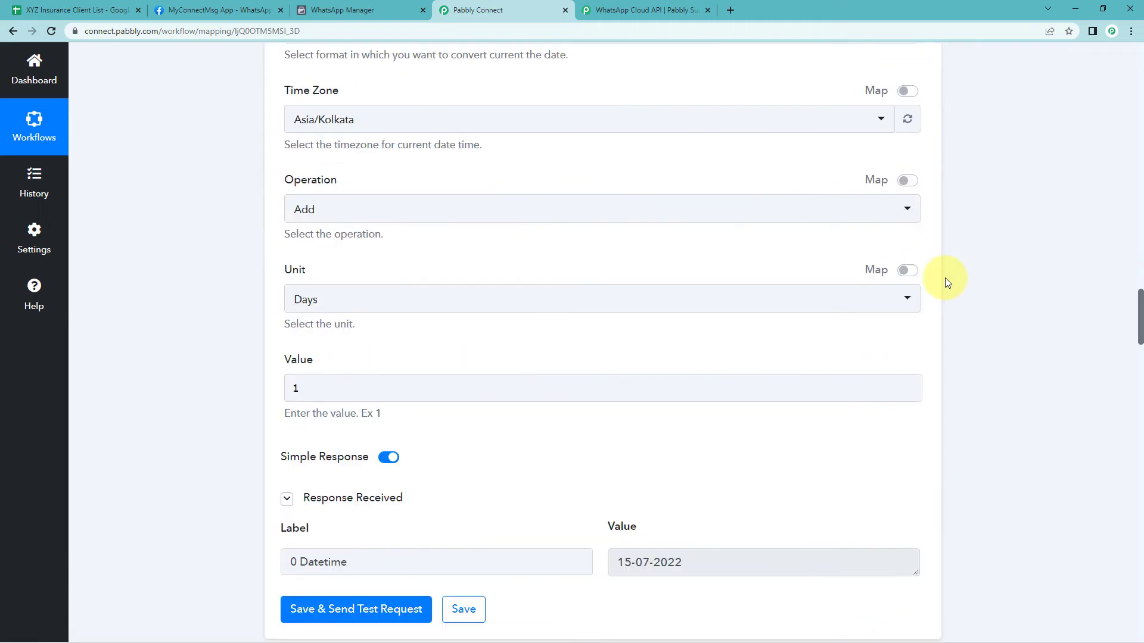
scroll(945, 281, down, 20)
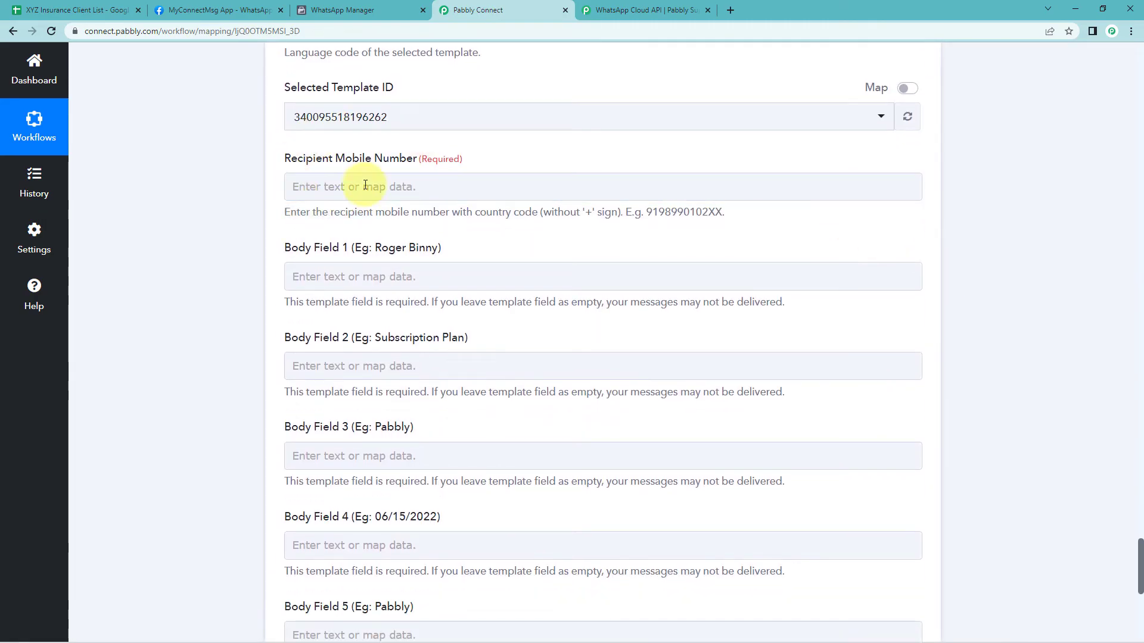
click(307, 186)
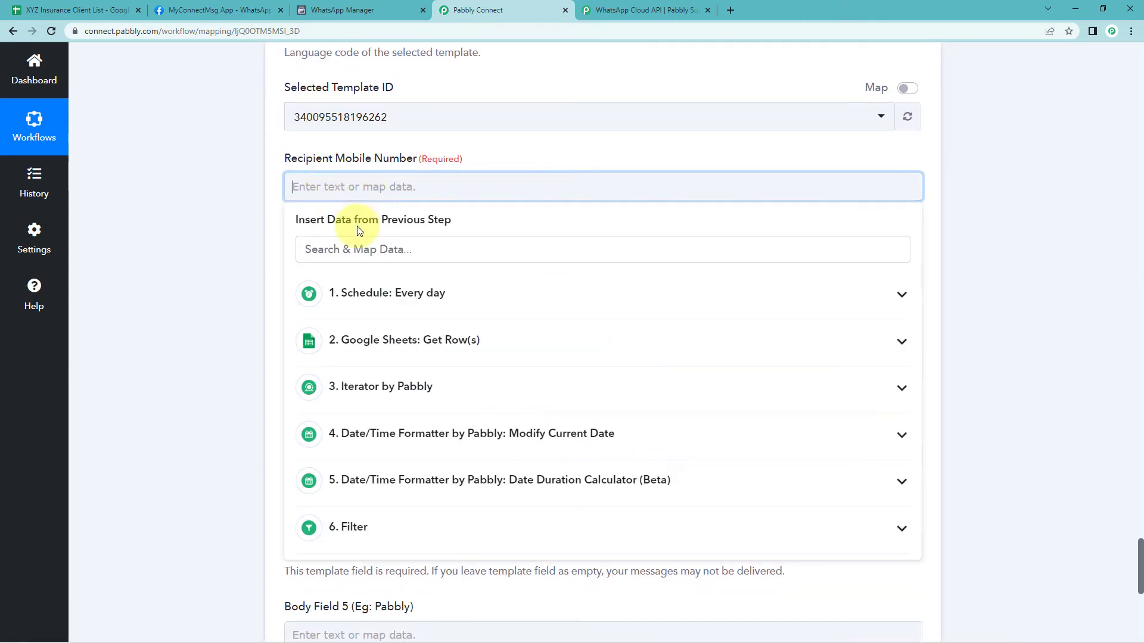
click(378, 385)
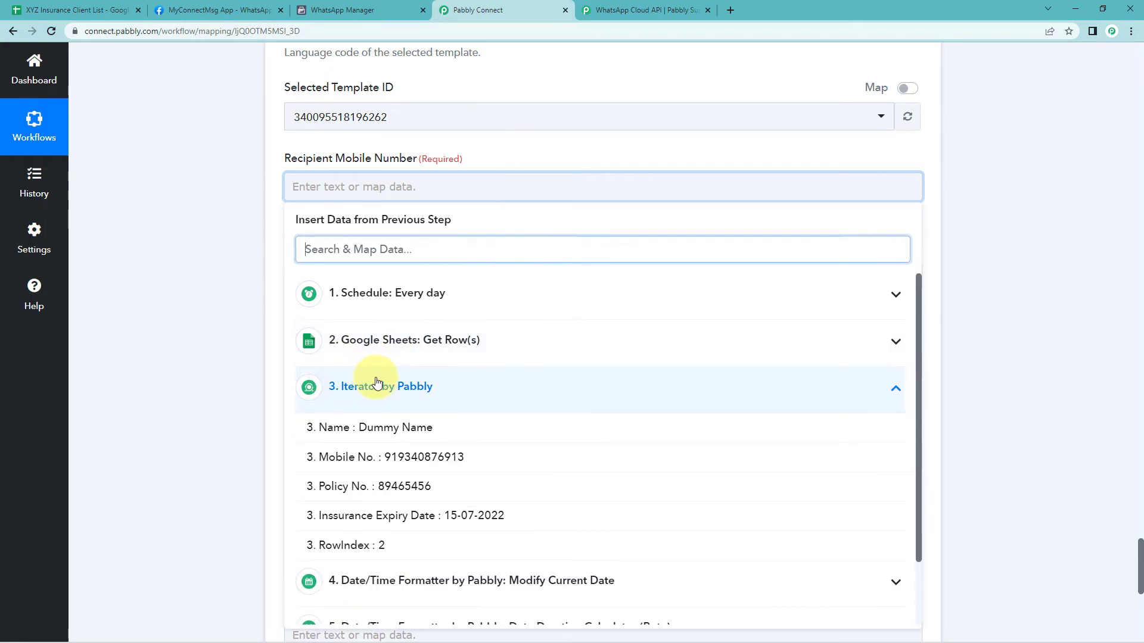
click(352, 461)
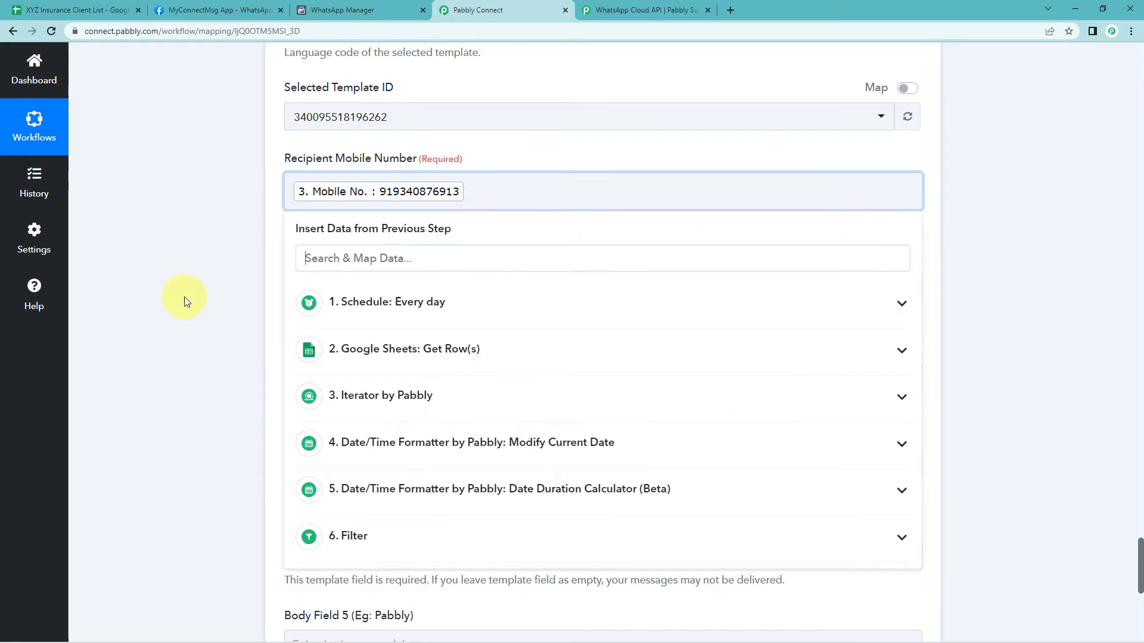
Map Body Field 1 to the iterator's Name value, matching the template's first variable
scroll(182, 266, down, 1)
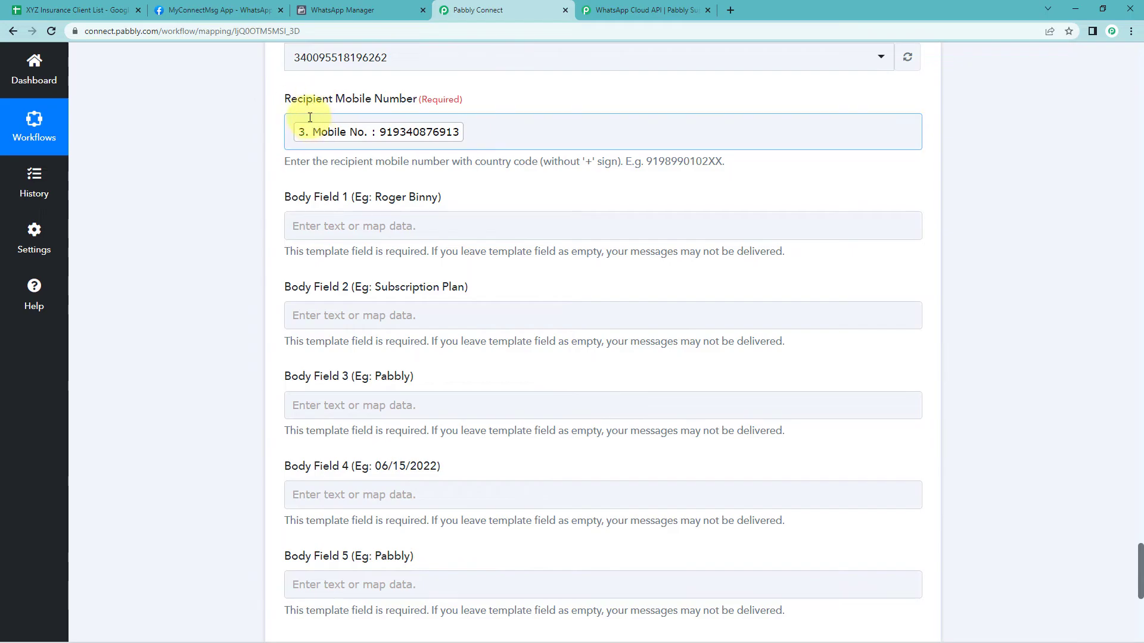
scroll(280, 179, down, 1)
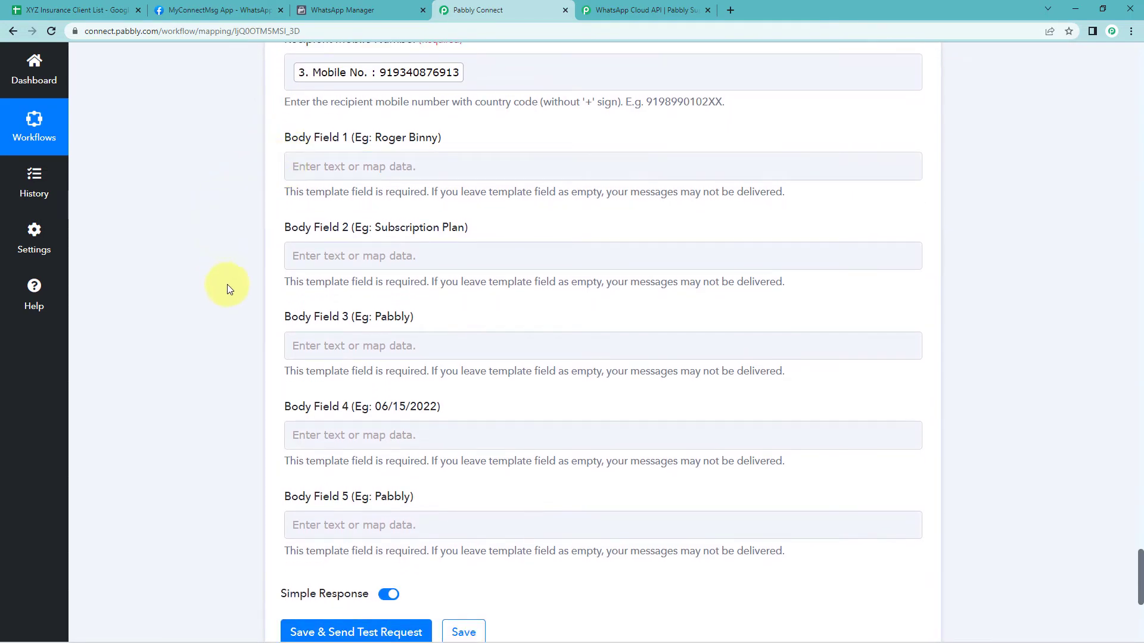
click(313, 338)
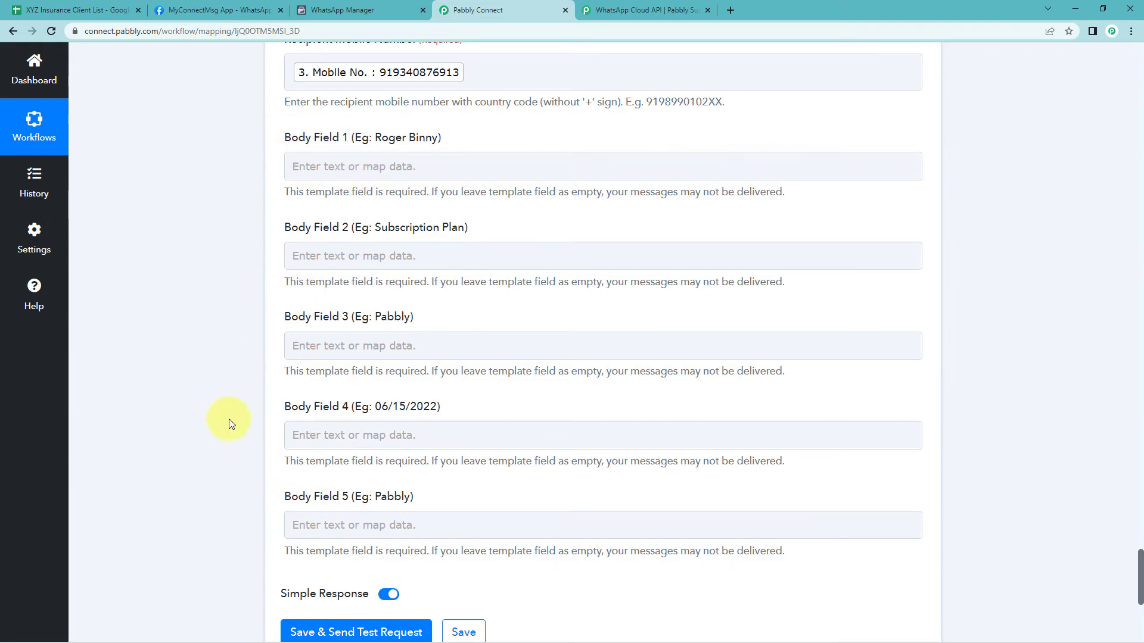
click(345, 10)
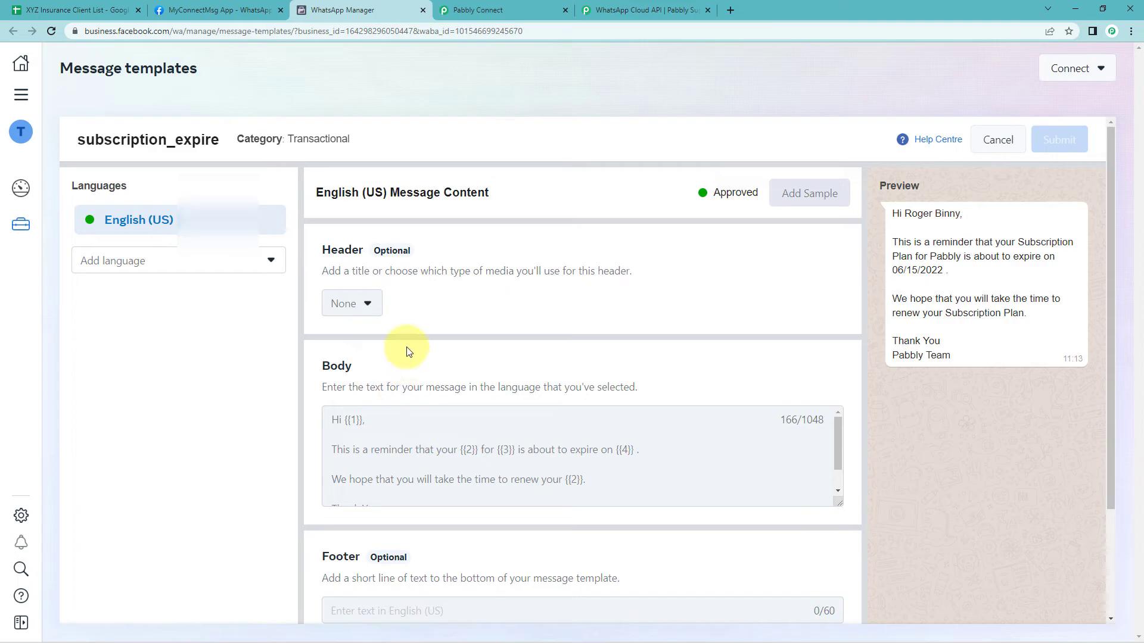
click(498, 9)
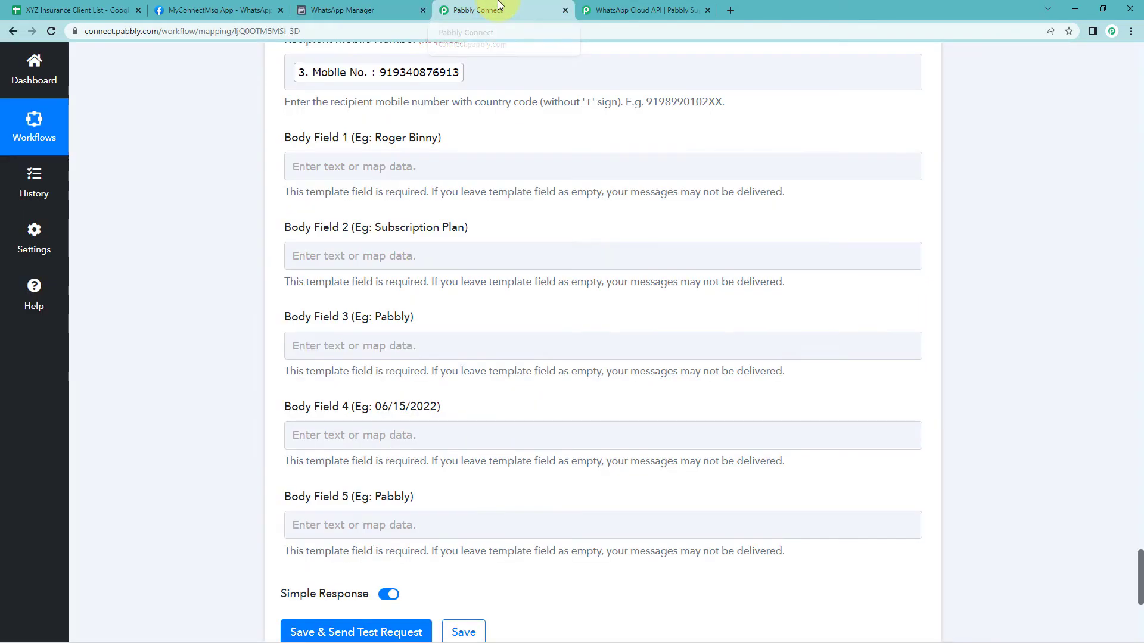
click(344, 10)
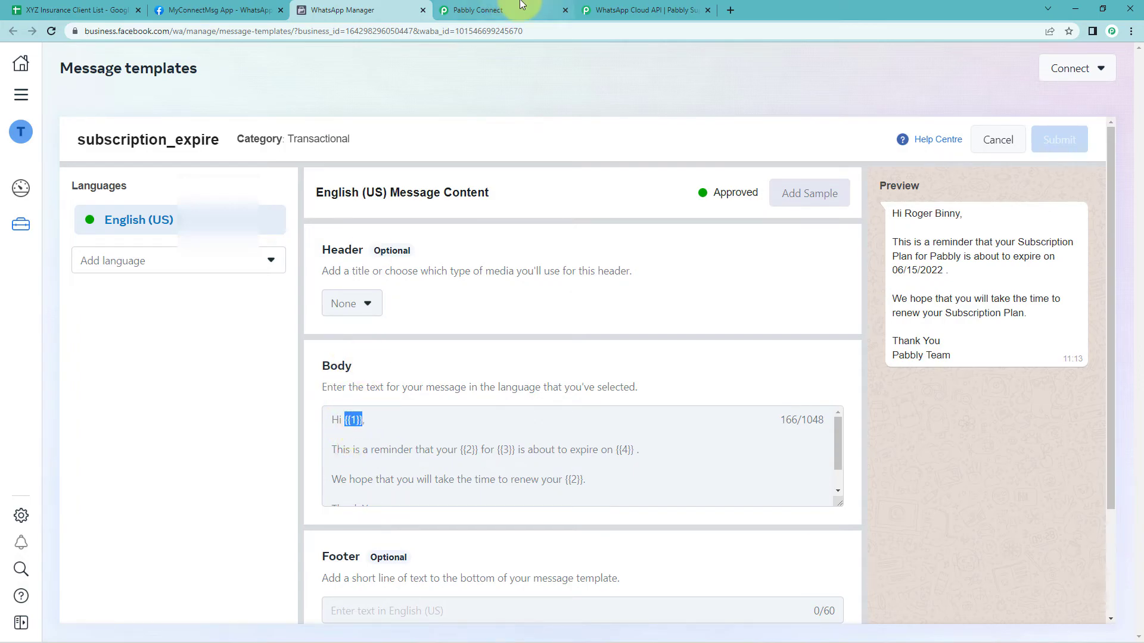
click(498, 10)
click(332, 166)
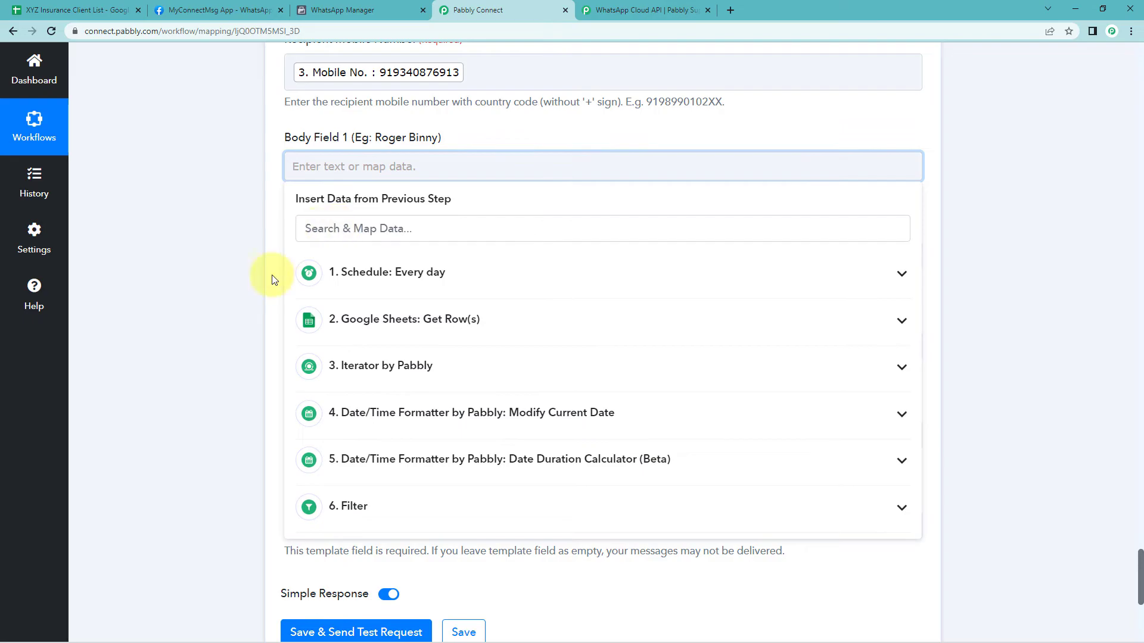
click(377, 365)
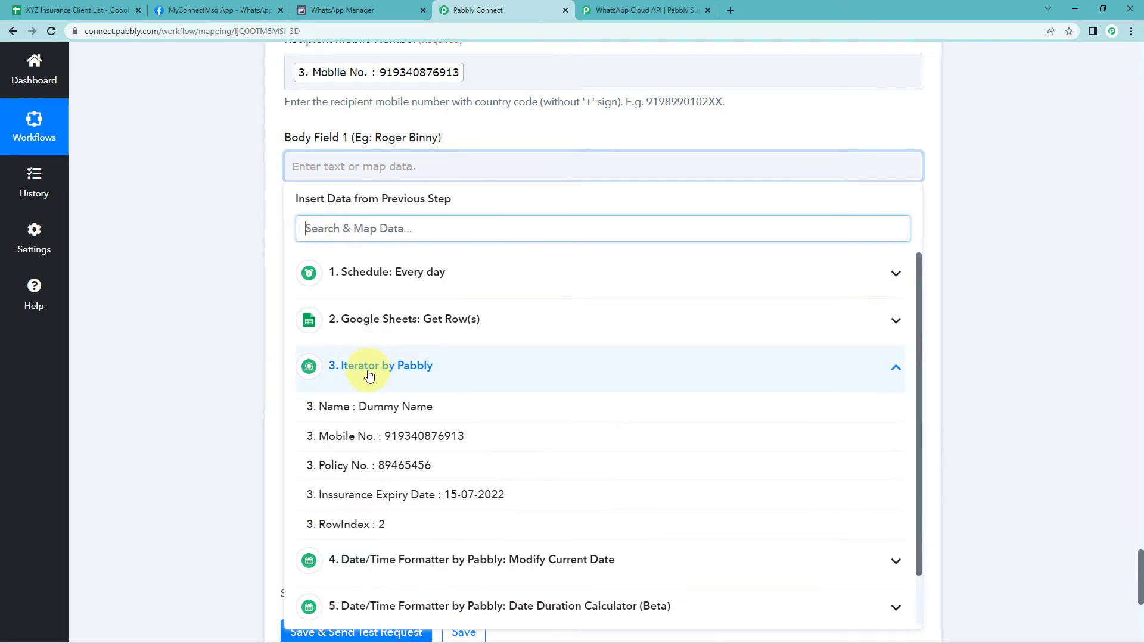
click(382, 407)
click(255, 284)
Set Body Field 2 to Left Insurance Plan
click(303, 5)
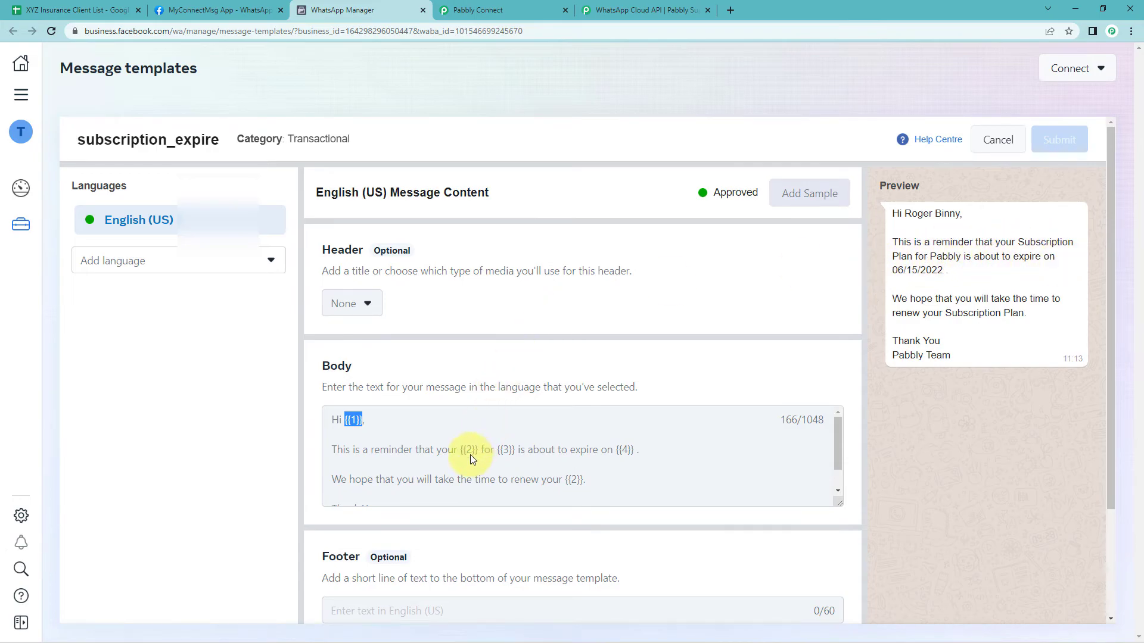
click(476, 10)
click(357, 263)
text(Le)
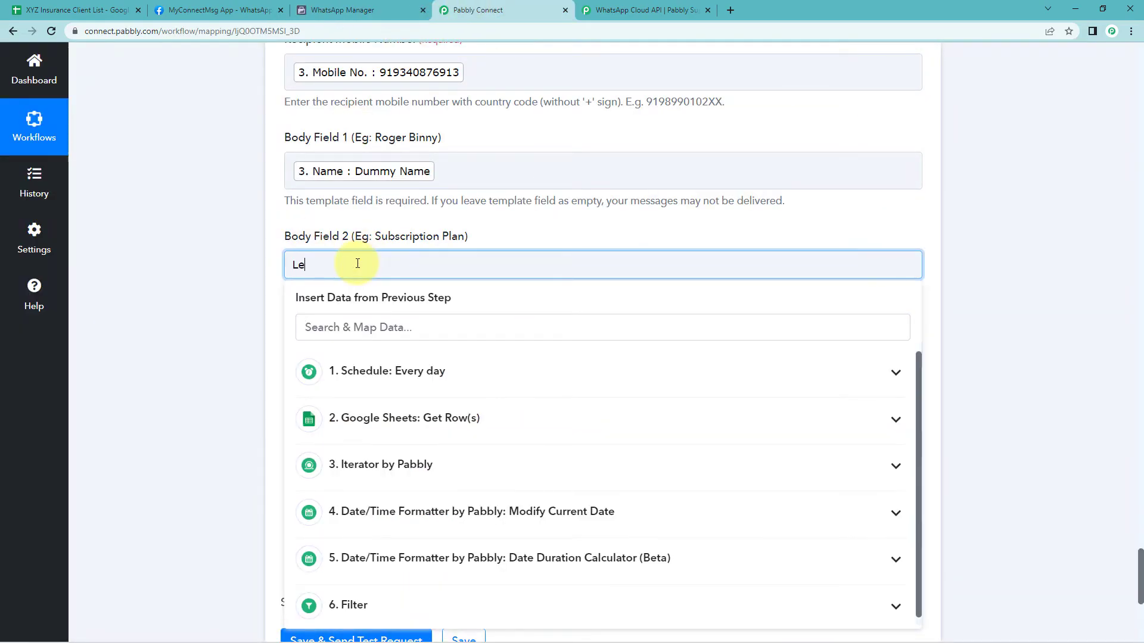
text(ft Insurance)
text(Plan)
click(280, 140)
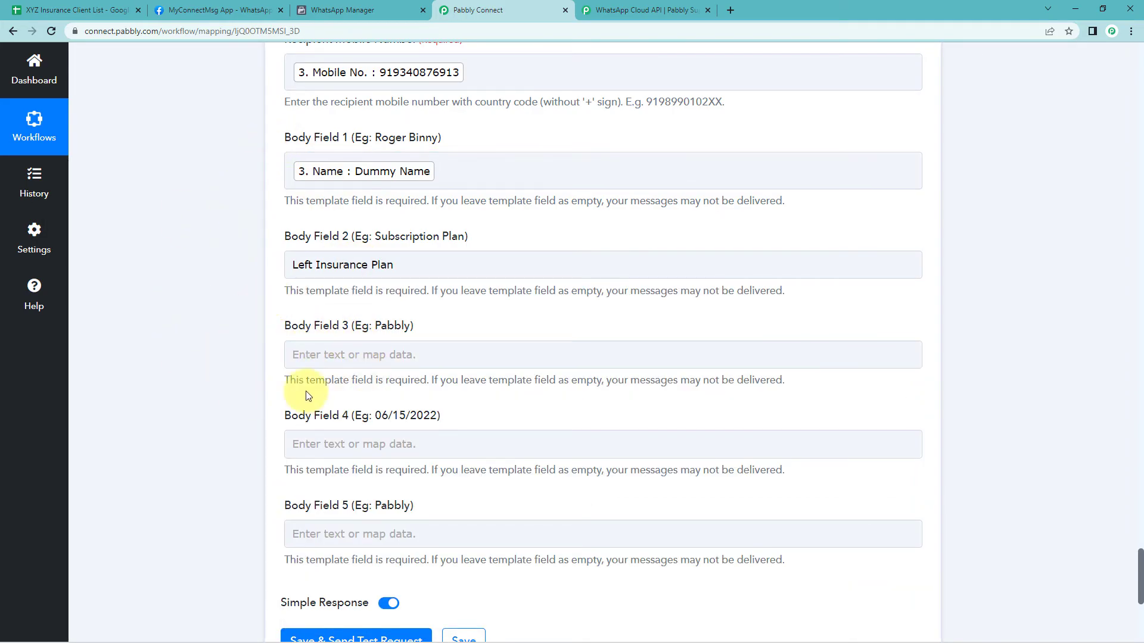
Set Body Field 3 to XYZ Insurance, matching the template's third variable
click(322, 10)
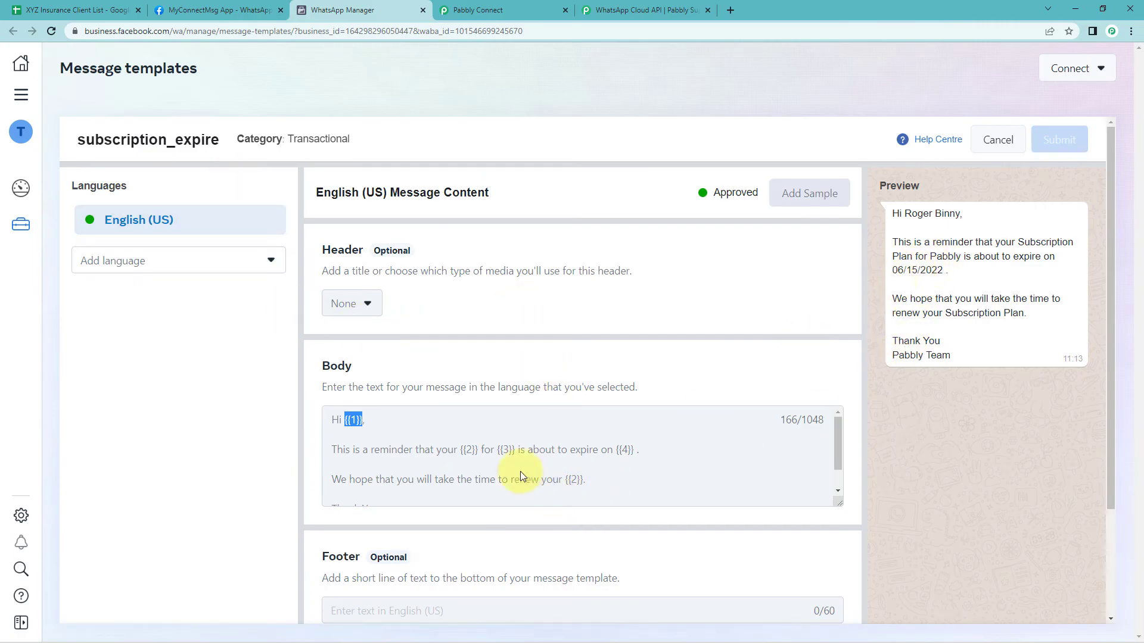
double_click(507, 450)
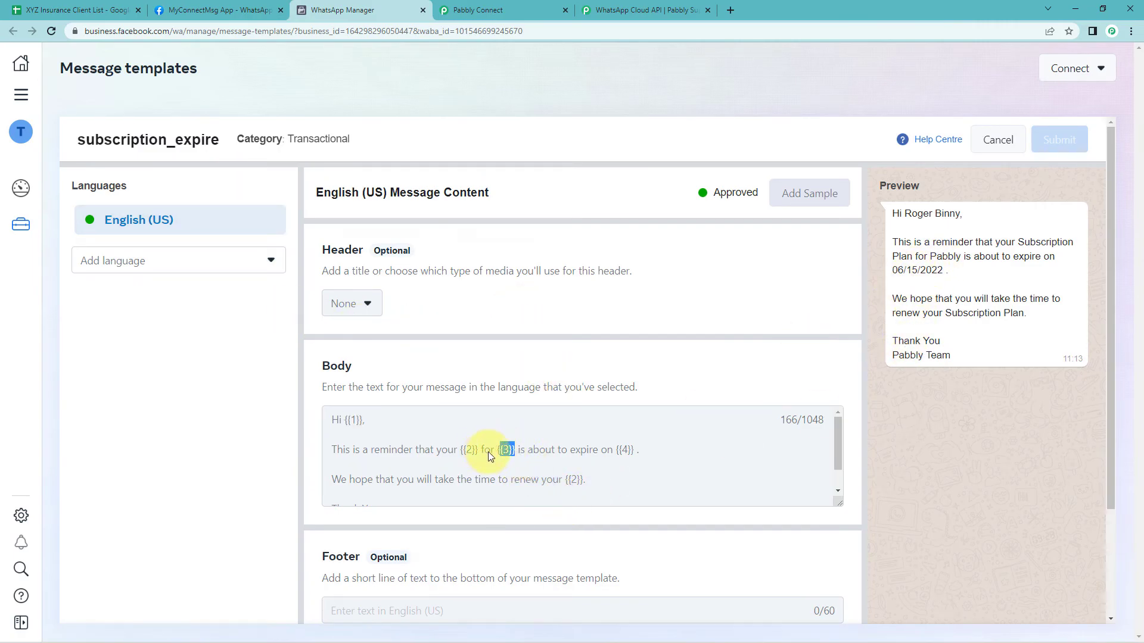
click(485, 9)
click(315, 354)
text(XYZ Insurance)
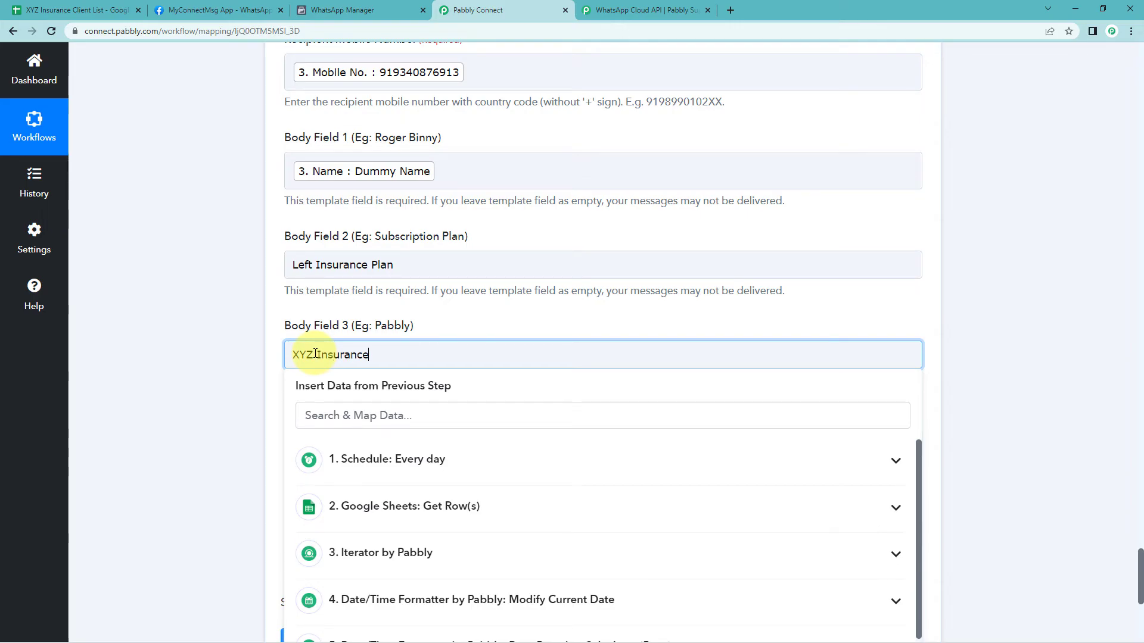
click(245, 359)
Map Body Field 4 to the iterator's Insurance Expiry Date value, matching the template's fourth variable
scroll(227, 359, down, 4)
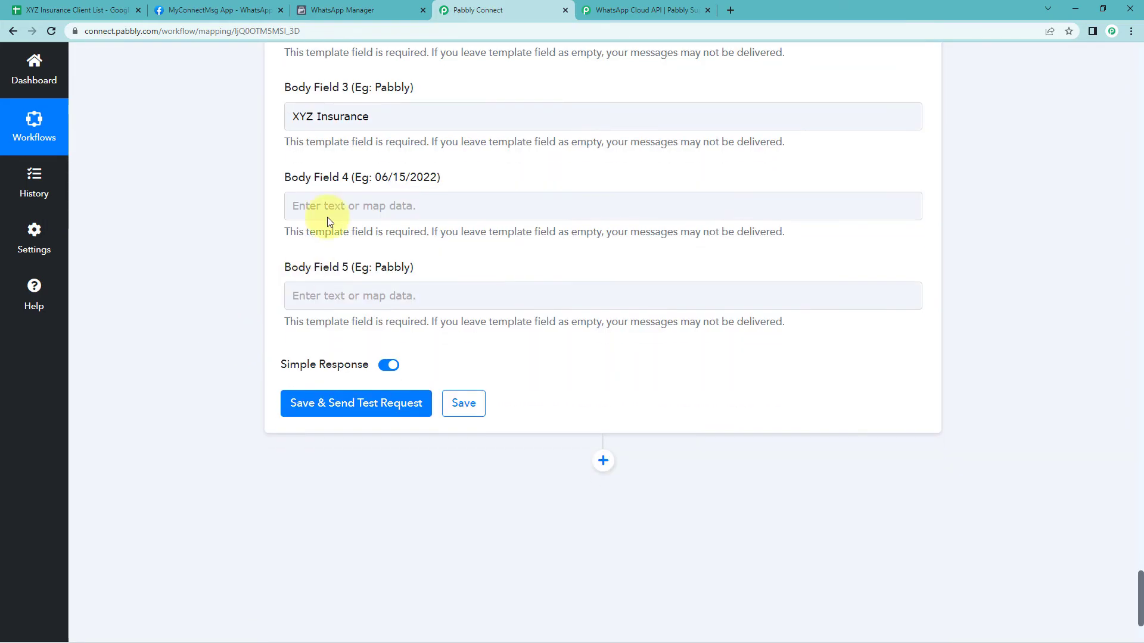
click(206, 8)
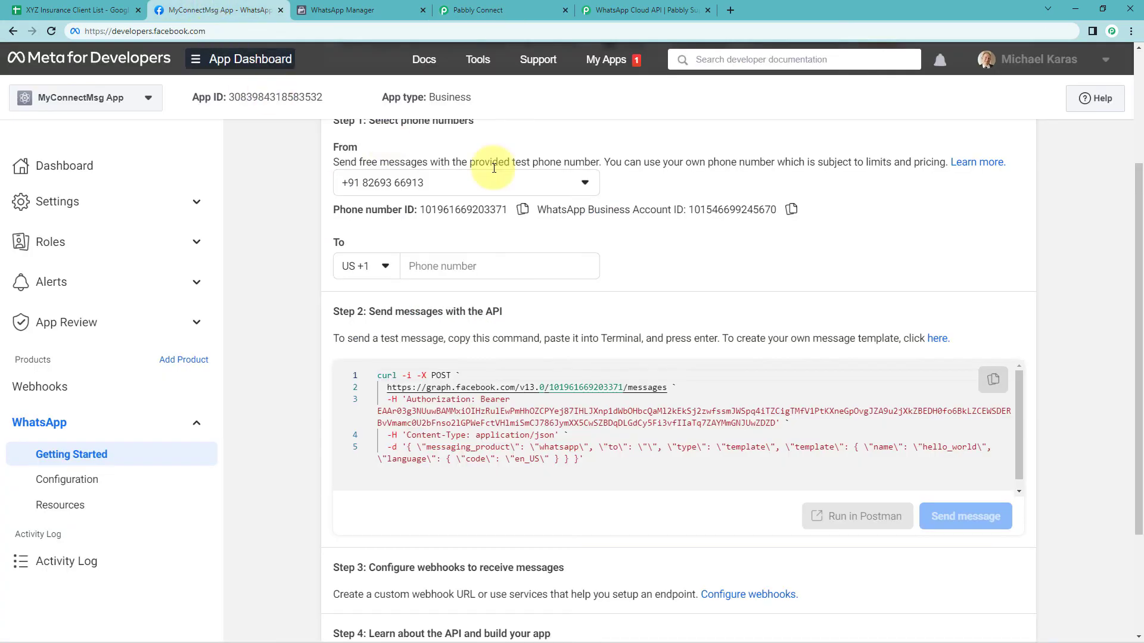
click(345, 10)
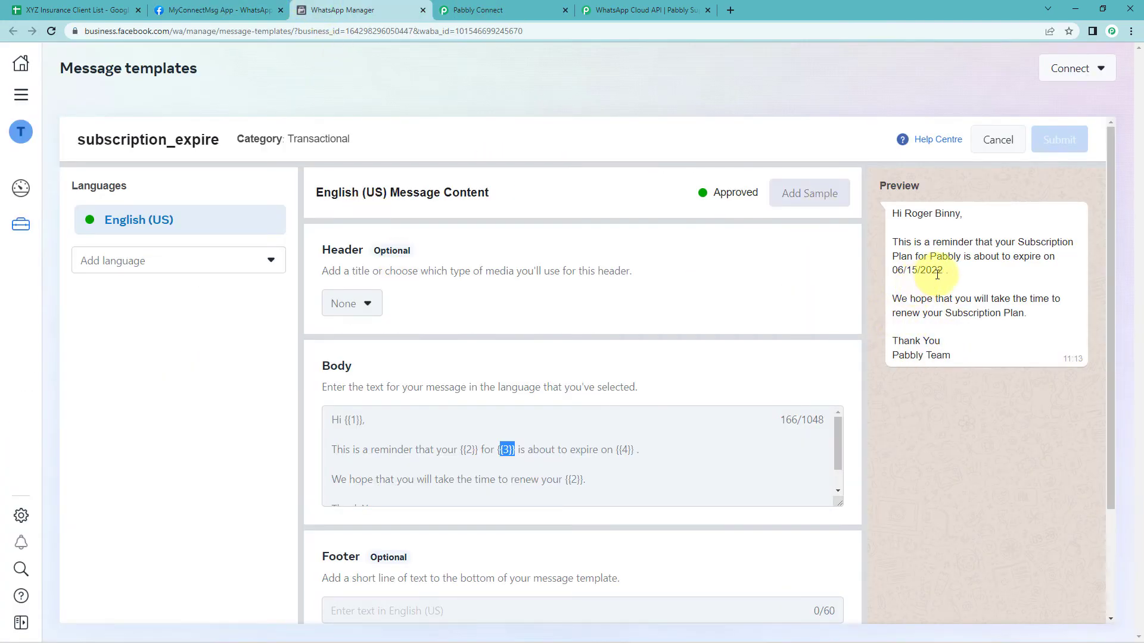
click(445, 9)
click(358, 202)
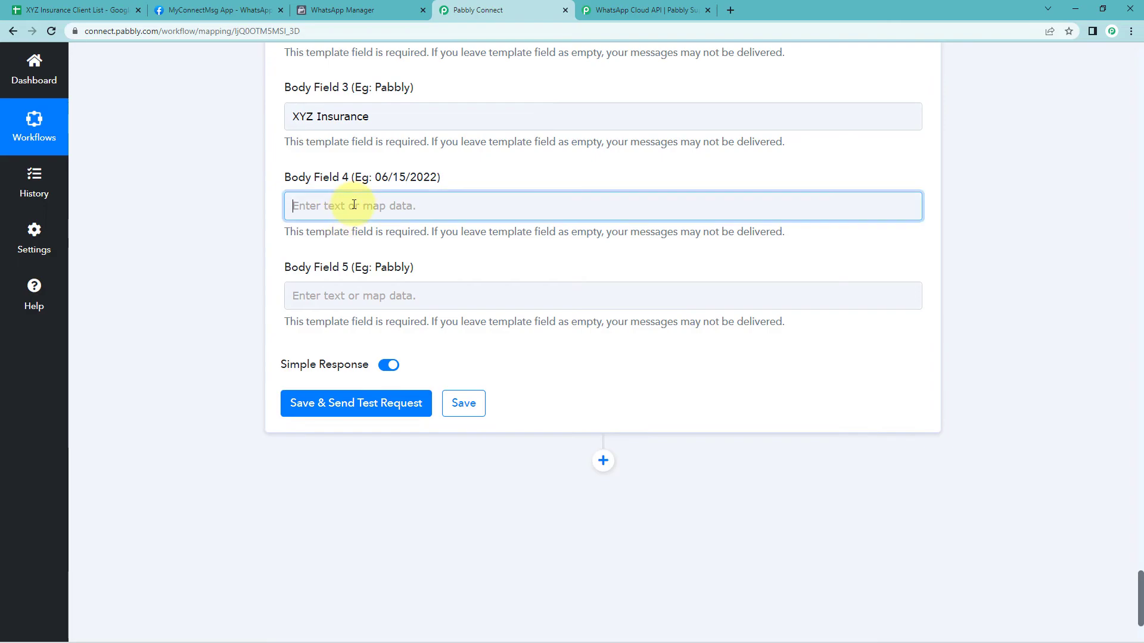
click(306, 403)
scroll(350, 451, down, 1)
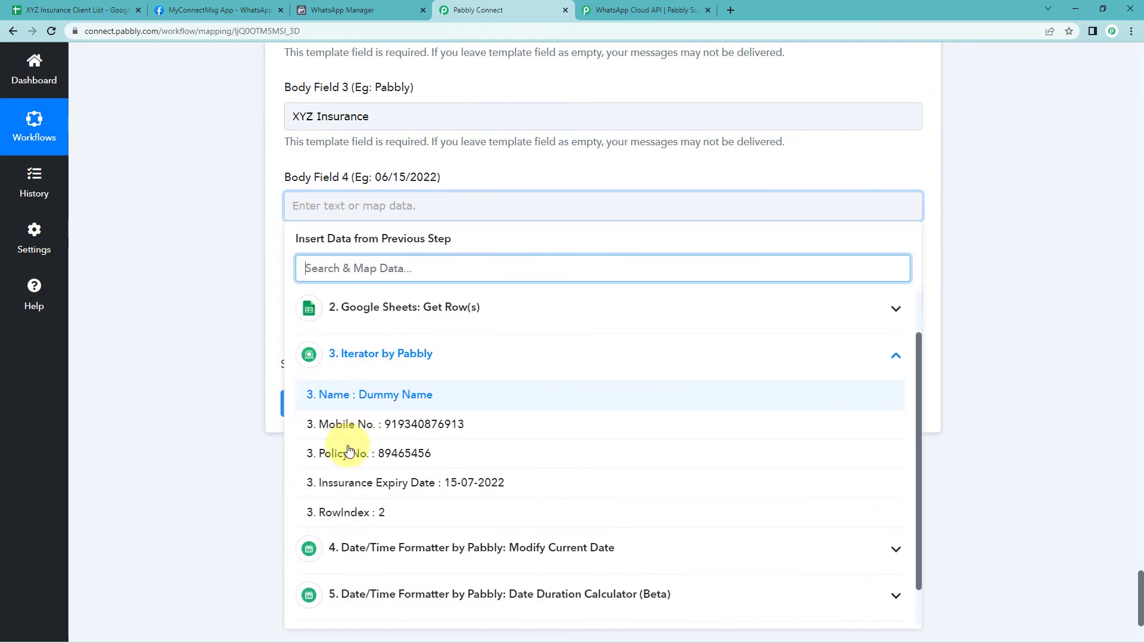
click(348, 482)
click(220, 348)
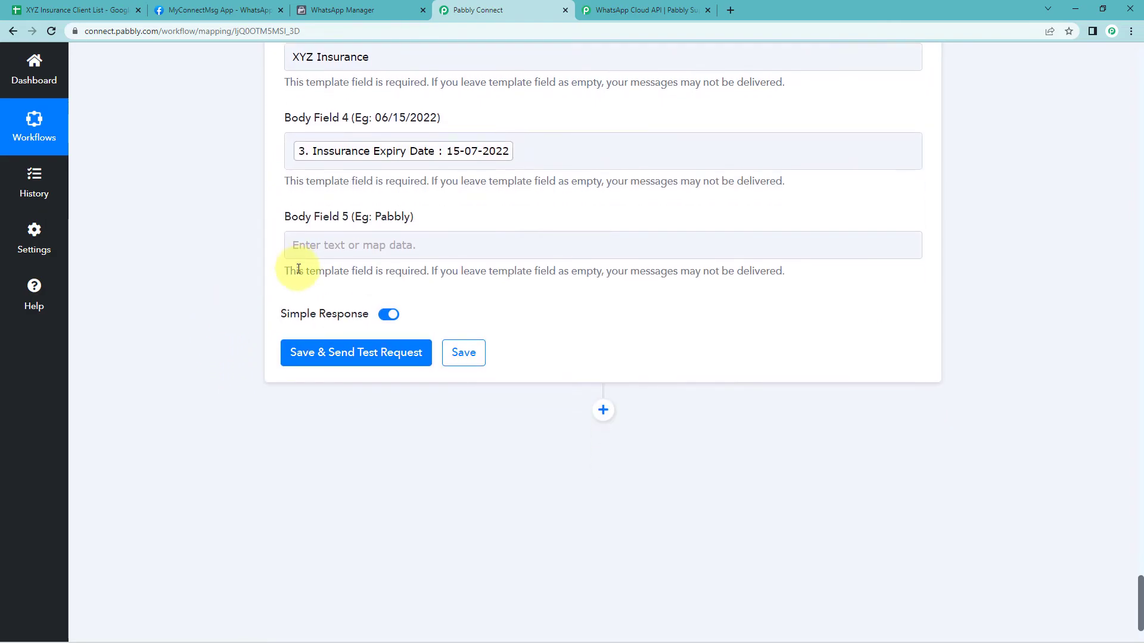
Set Body Field 5 to XYZ Insurance, matching the template's fifth variable in the team signature
click(361, 10)
scroll(365, 448, down, 1)
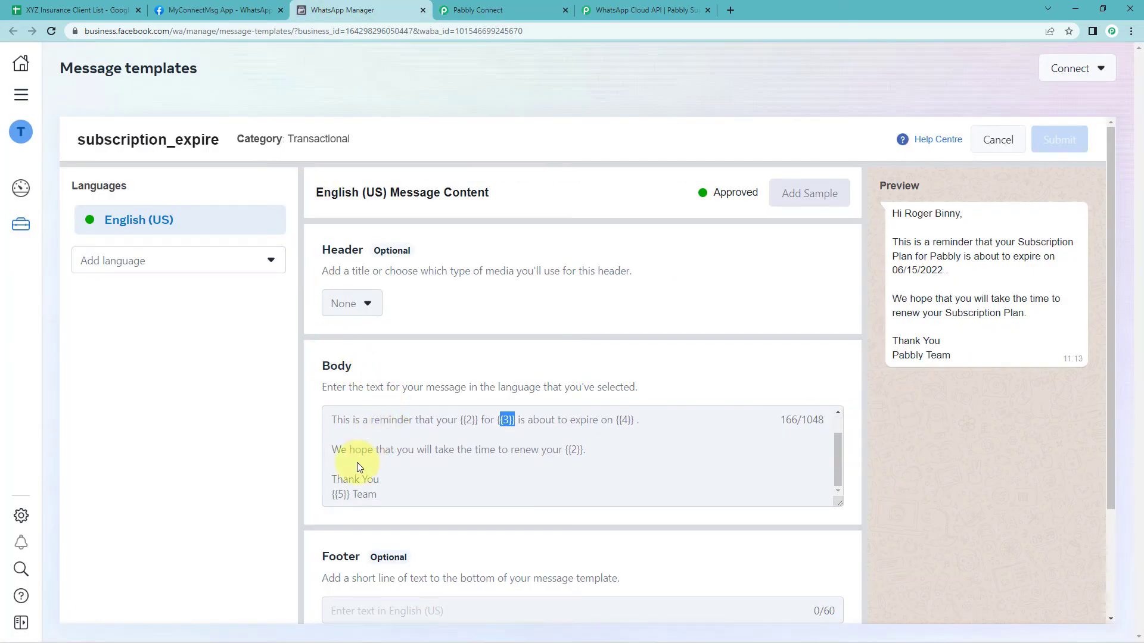
drag(352, 492, 331, 494)
click(551, 19)
click(354, 241)
text(XYZ Ins)
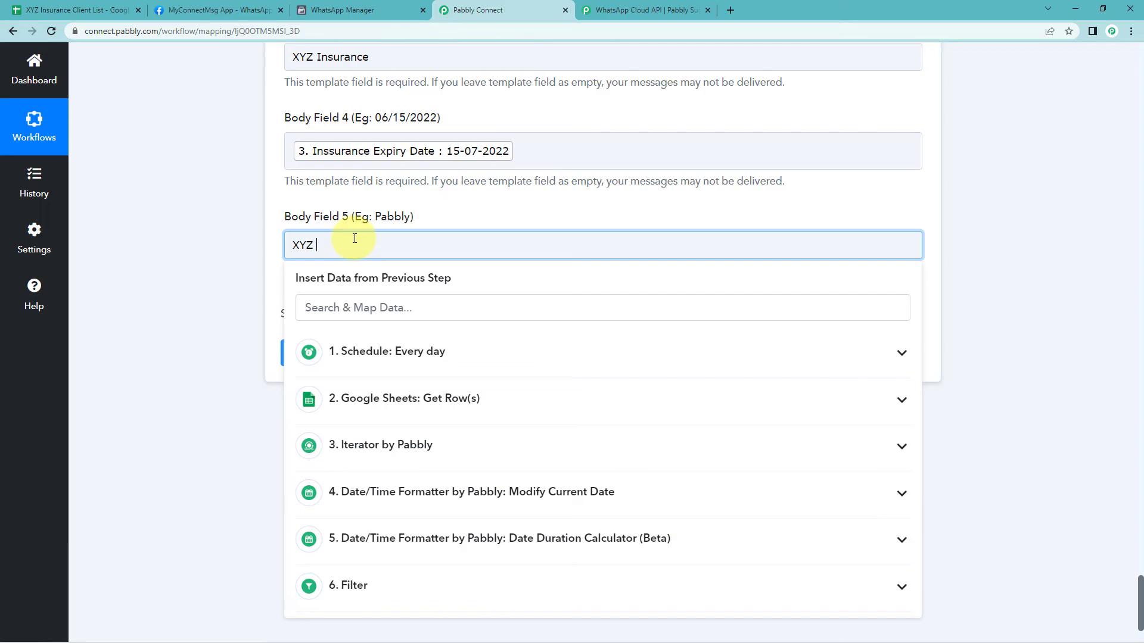
text(urance)
click(160, 269)
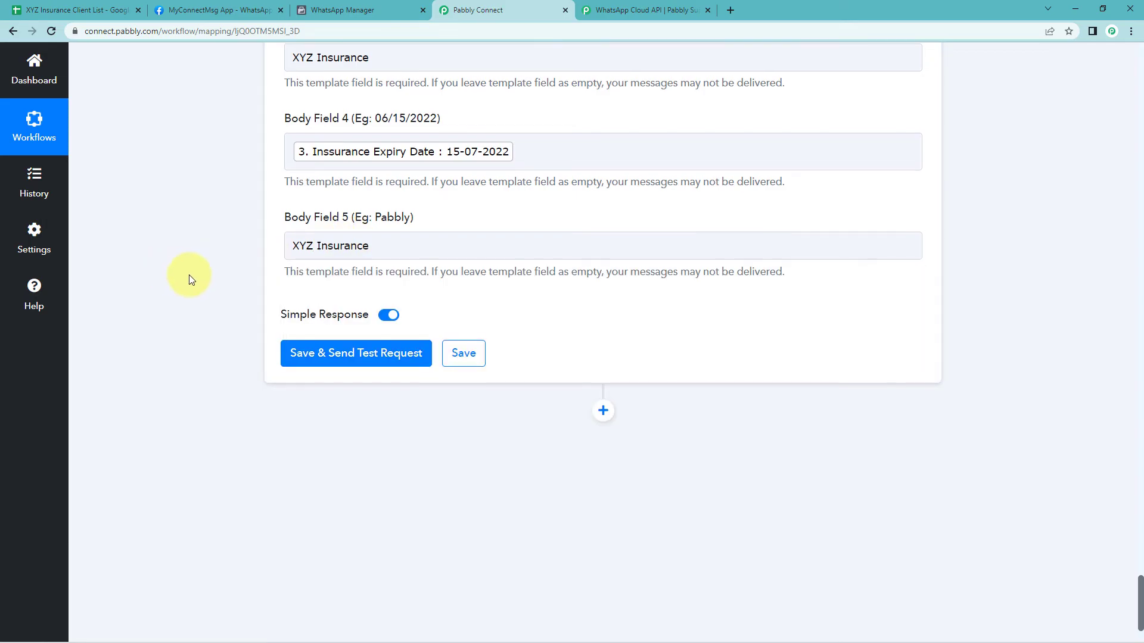
Save the WhatsApp action and send a test request, then review the response received
scroll(196, 283, up, 8)
scroll(227, 292, down, 6)
click(332, 477)
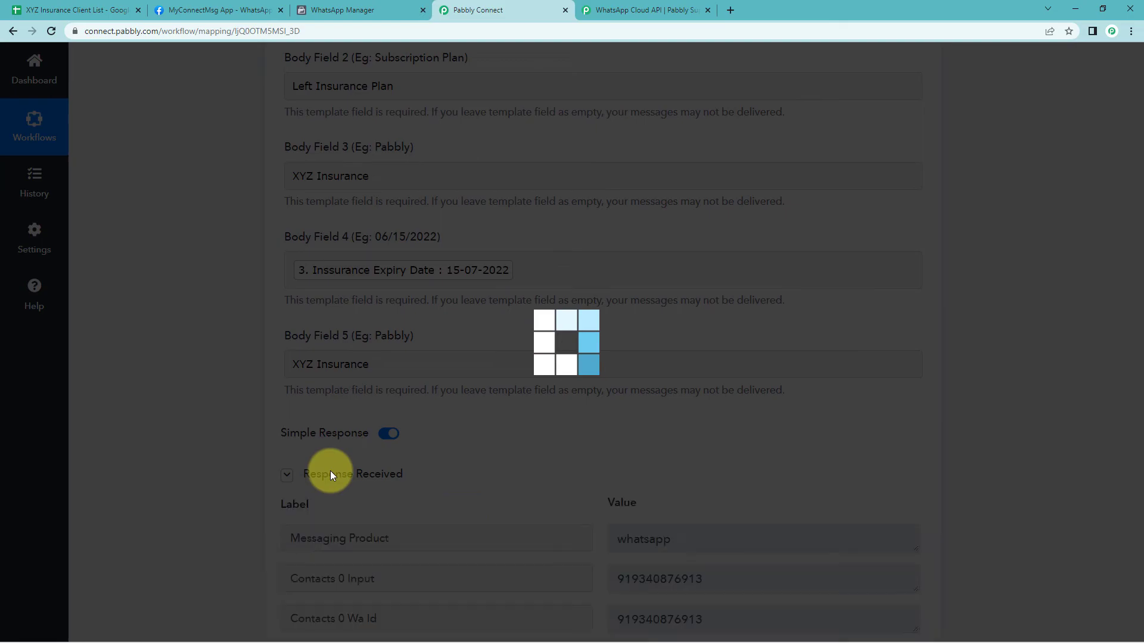
scroll(238, 452, down, 2)
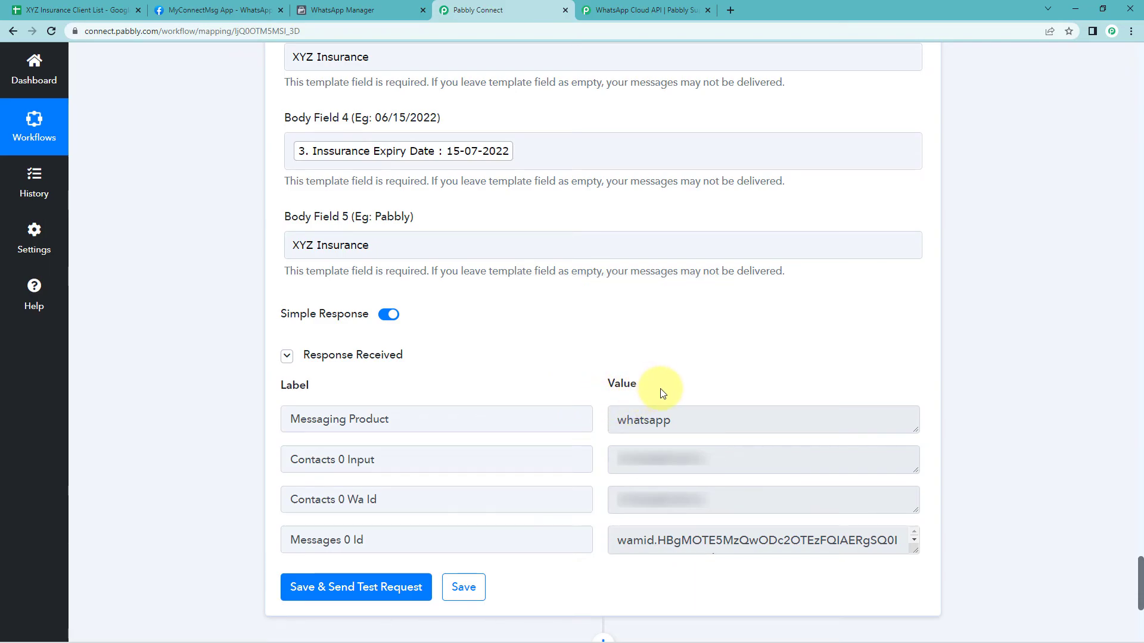
scroll(663, 393, up, 1)
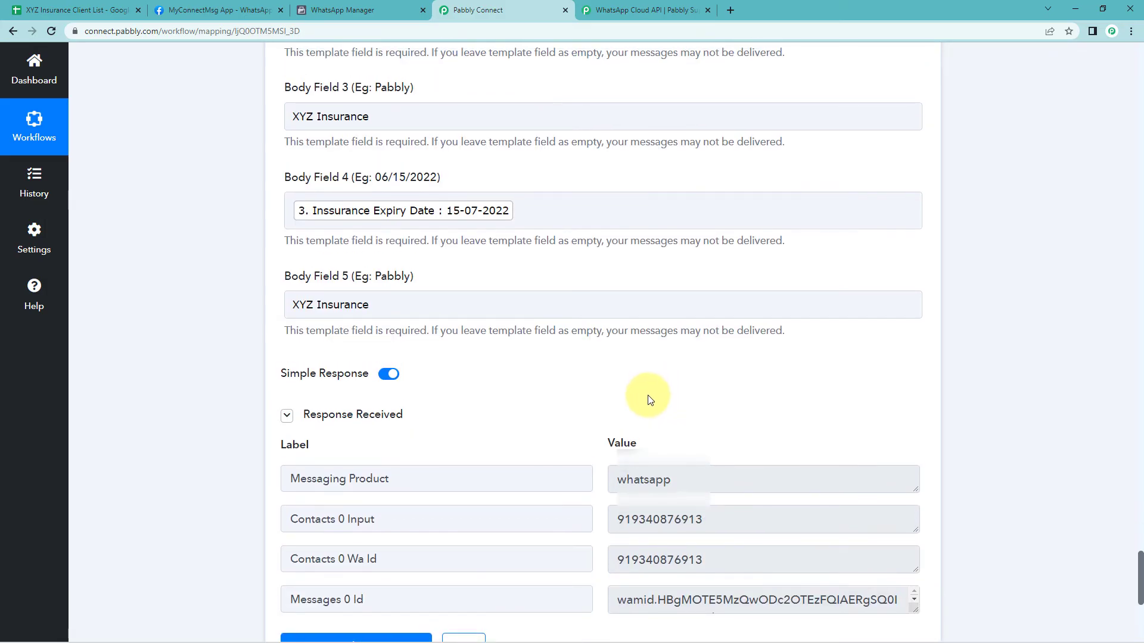
scroll(654, 396, up, 4)
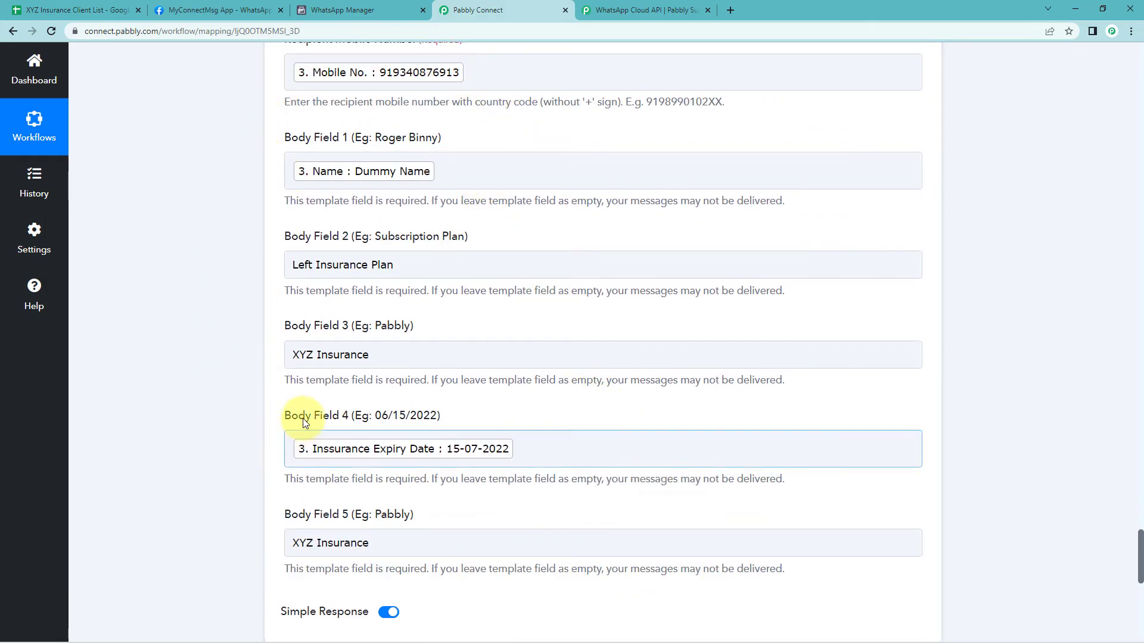
scroll(259, 438, down, 2)
scroll(260, 441, down, 3)
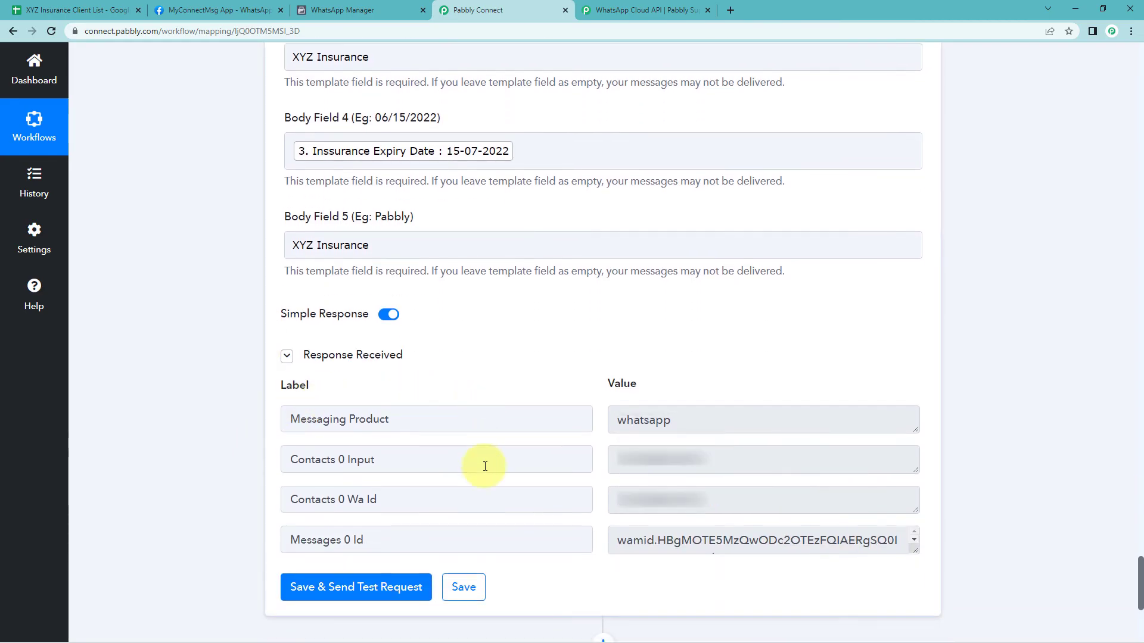
drag(713, 458, 591, 442)
click(574, 373)
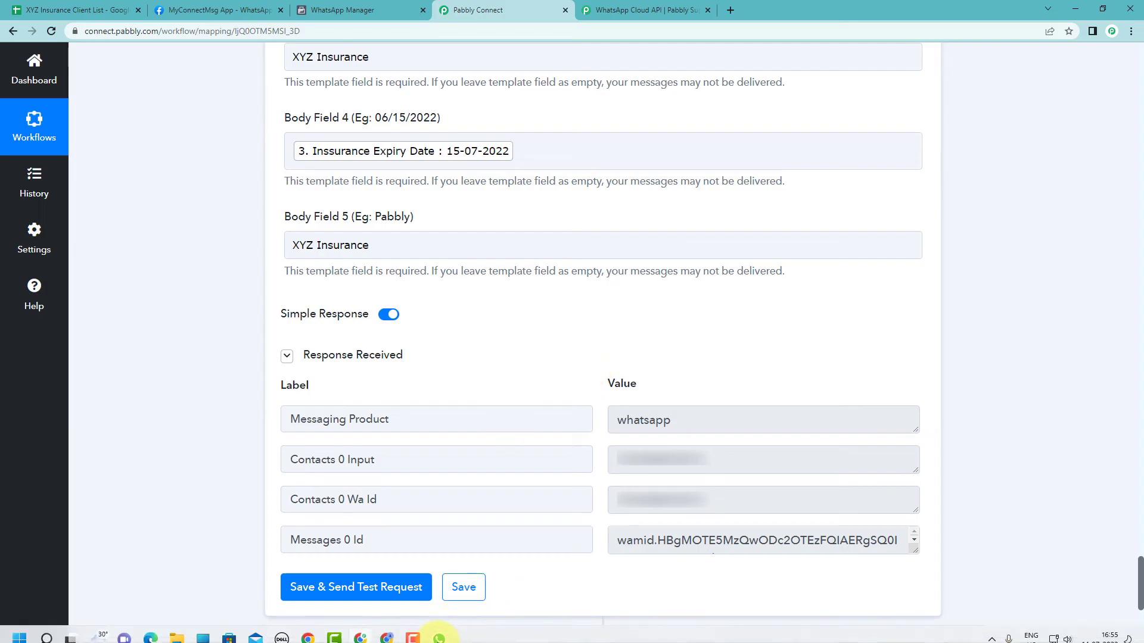
Open the WhatsApp desktop app and examine the reminder message received in the chat
click(444, 633)
click(253, 102)
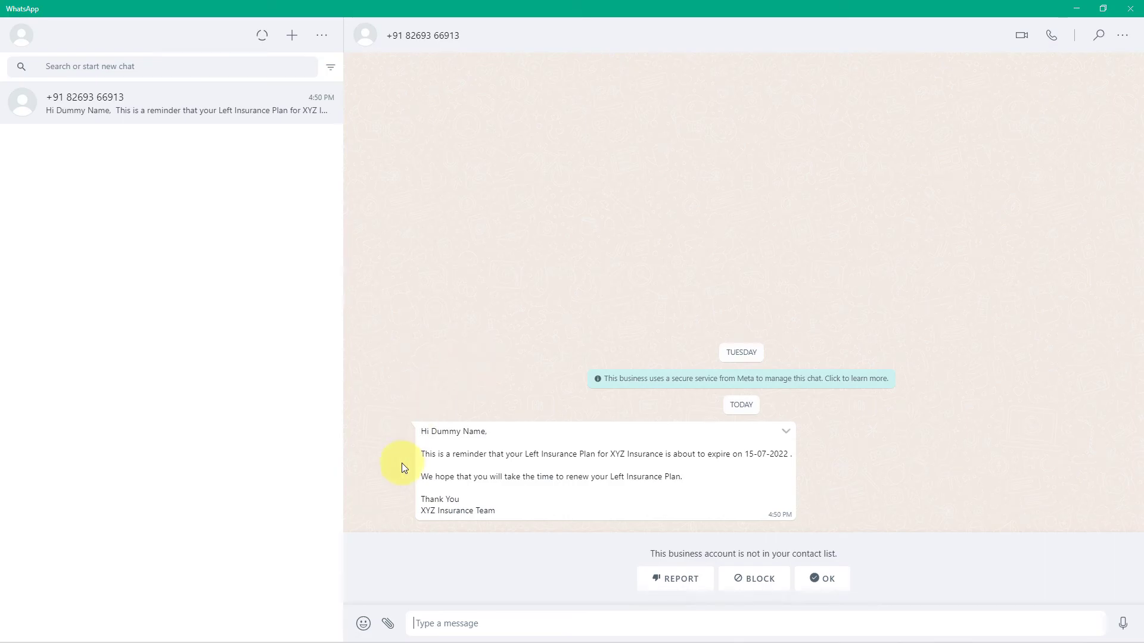
drag(429, 431, 480, 432)
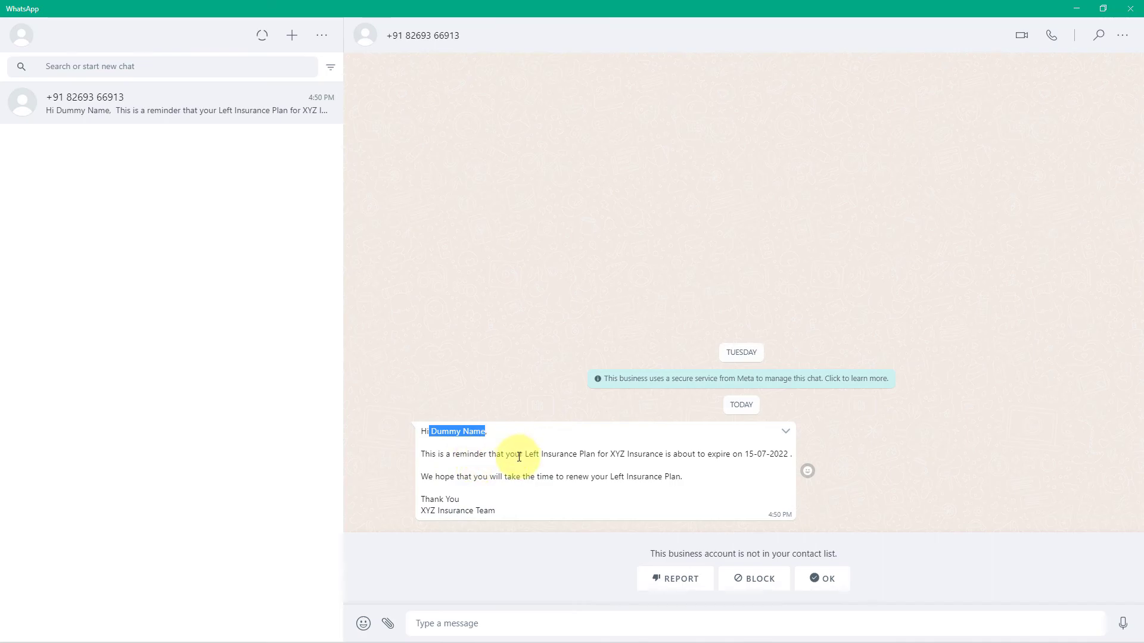
drag(536, 455, 528, 453)
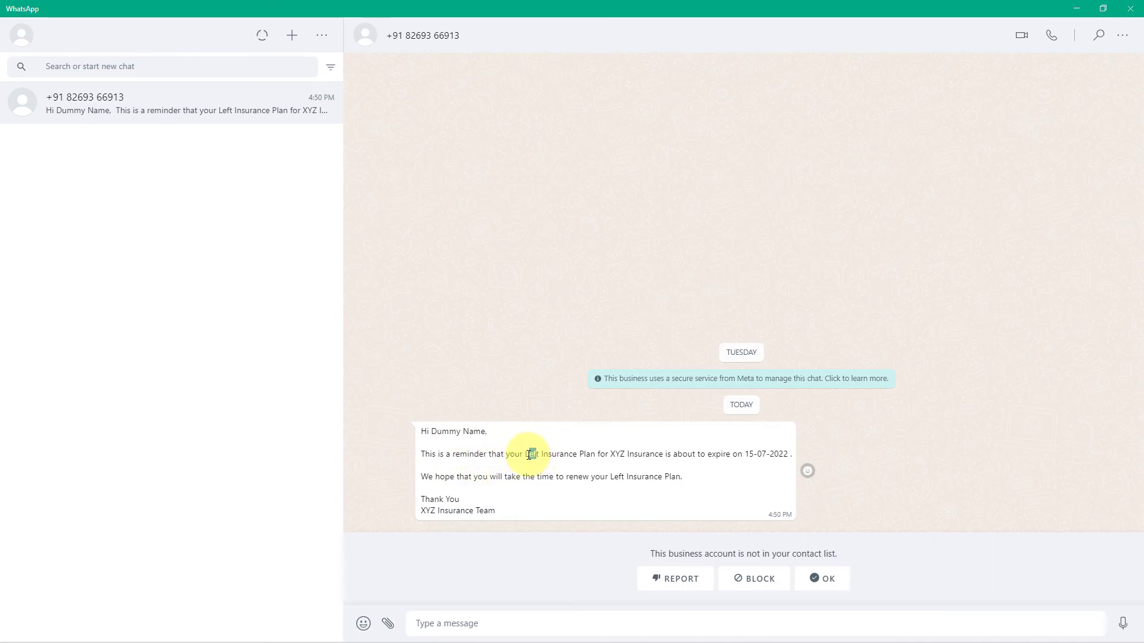
click(1077, 9)
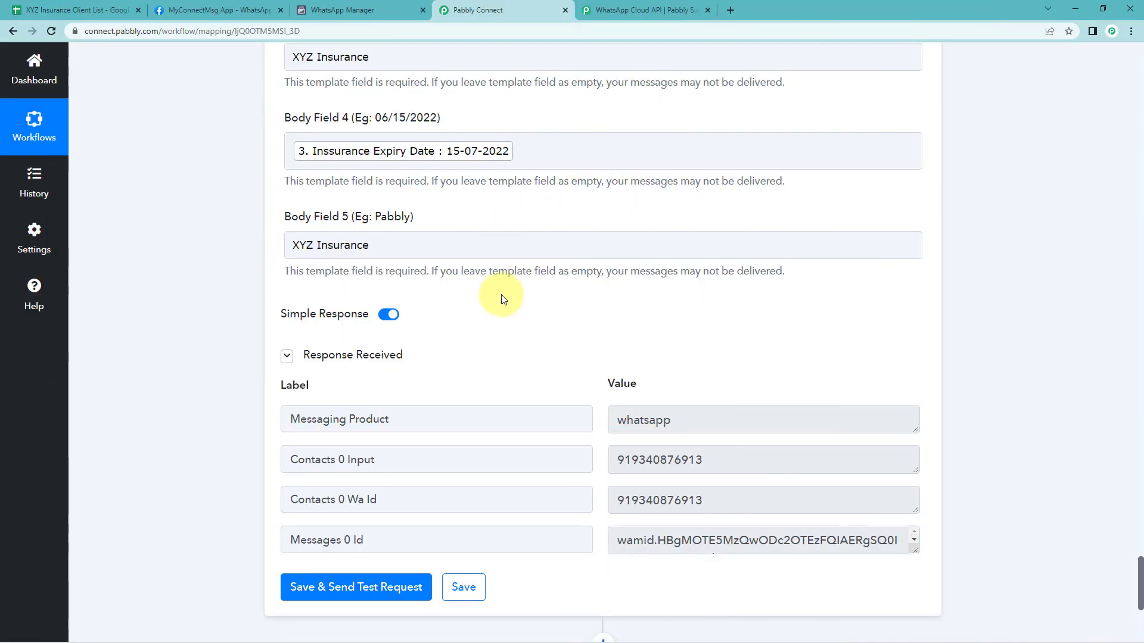
Correct Body Field 2 to read Life Insurance Plan
scroll(503, 302, up, 3)
scroll(317, 247, up, 1)
click(304, 264)
key(BackSpace)
text(ife Insurance Plan)
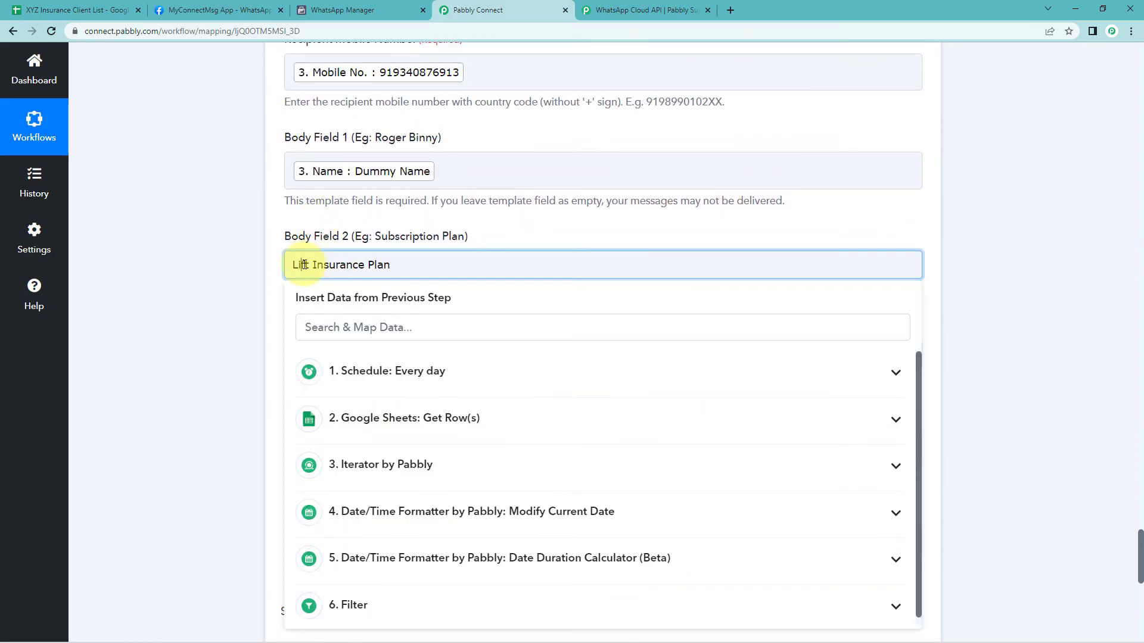
key(BackSpace)
text(e)
click(258, 288)
Collapse each workflow step to review the complete workflow outline from the top
key(alt+Tab)
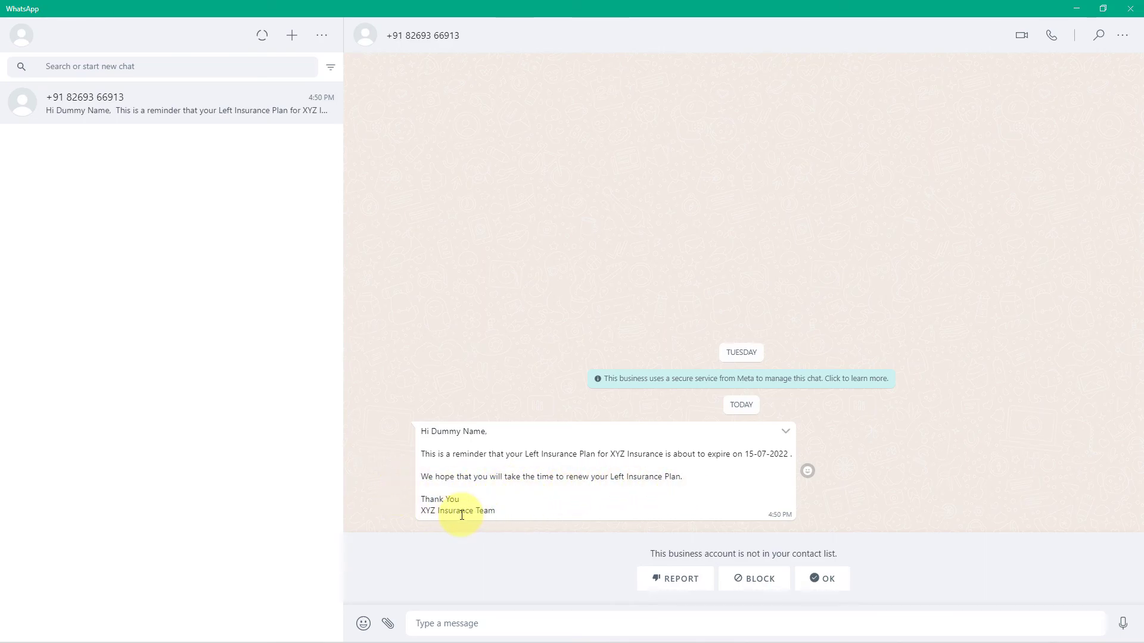
click(1080, 8)
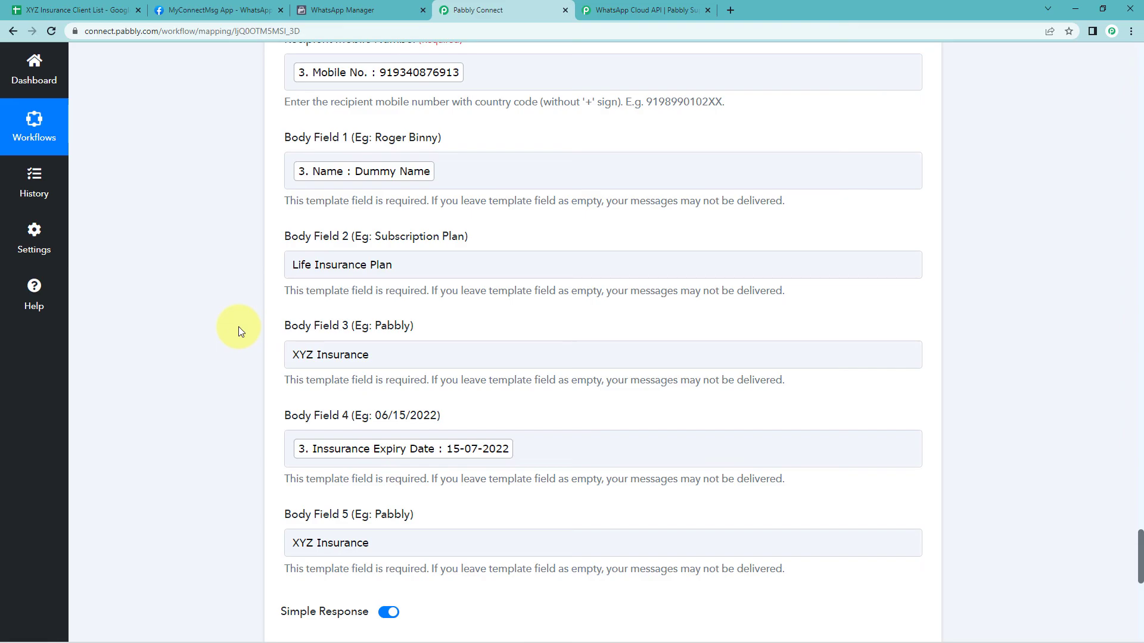
scroll(977, 262, up, 8)
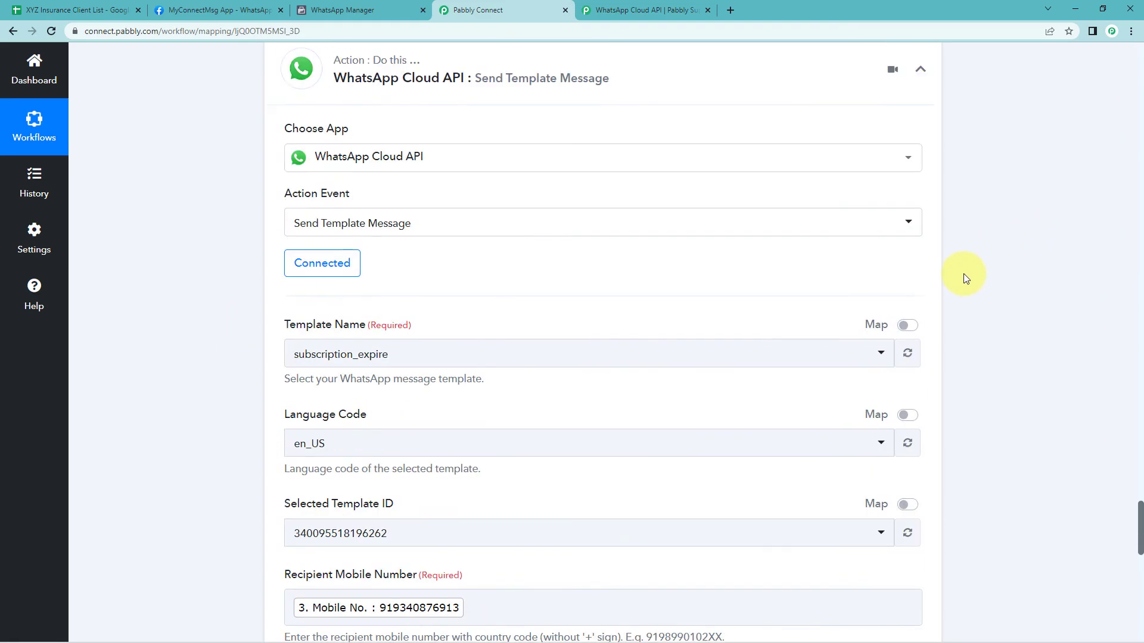
scroll(965, 279, up, 15)
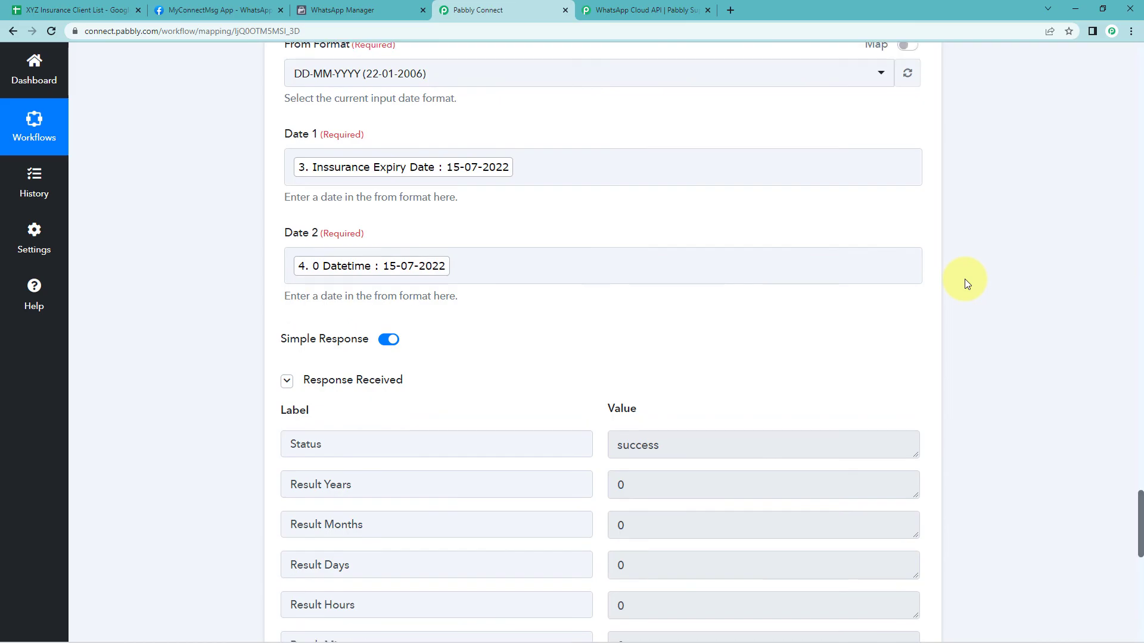
scroll(963, 280, up, 10)
scroll(953, 291, up, 6)
click(920, 160)
scroll(980, 178, down, 8)
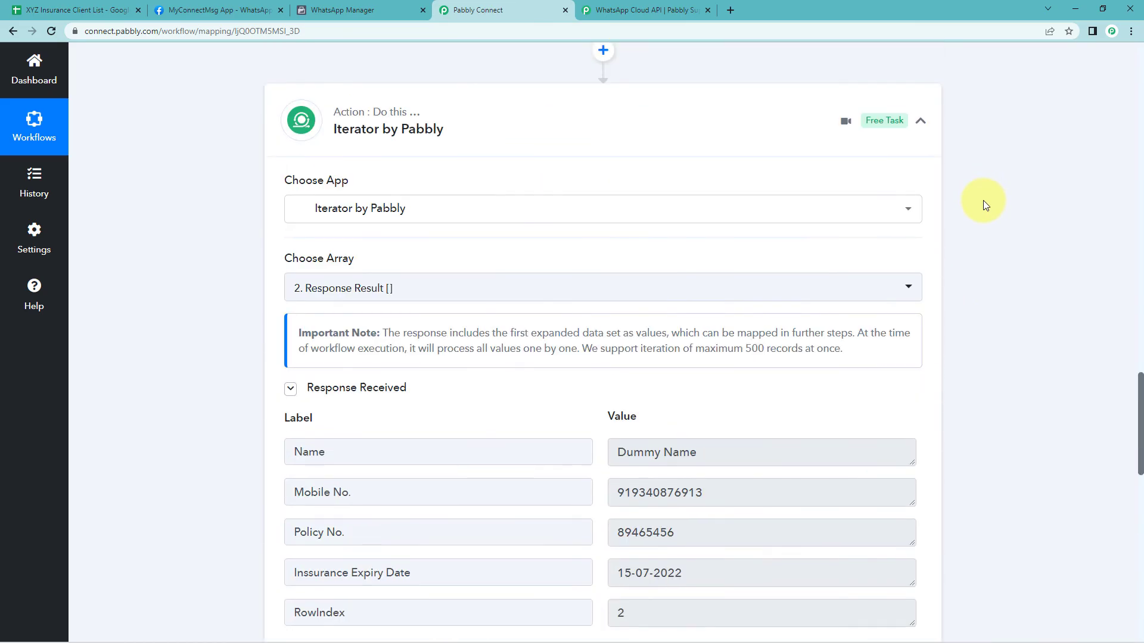
scroll(983, 200, up, 5)
click(922, 471)
scroll(1013, 363, up, 8)
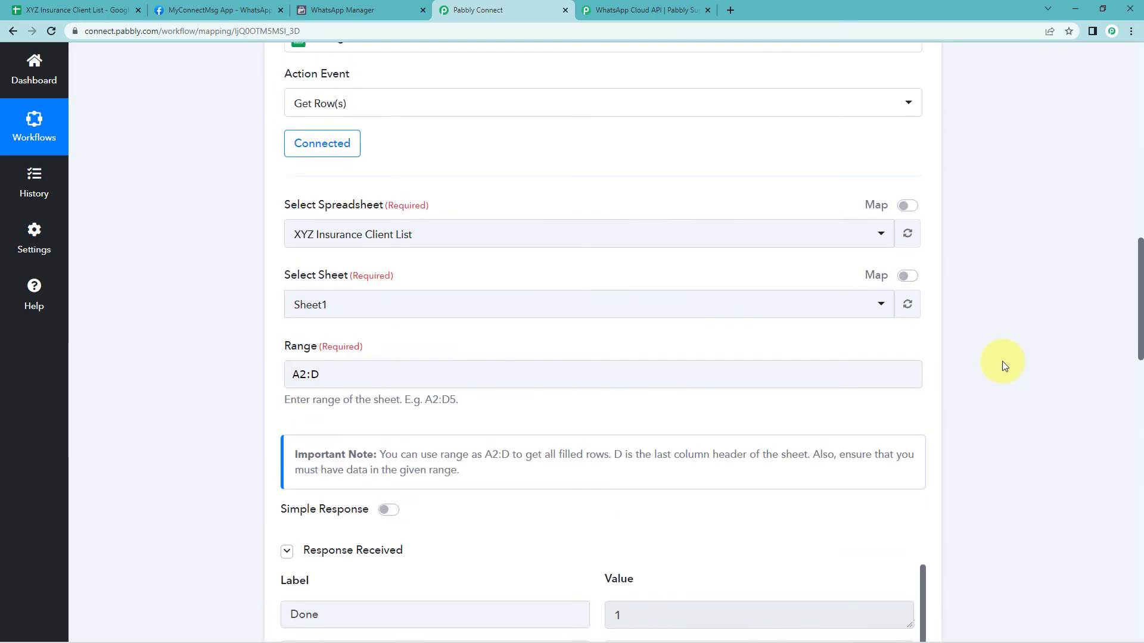
scroll(965, 286, up, 6)
click(929, 301)
scroll(962, 285, up, 9)
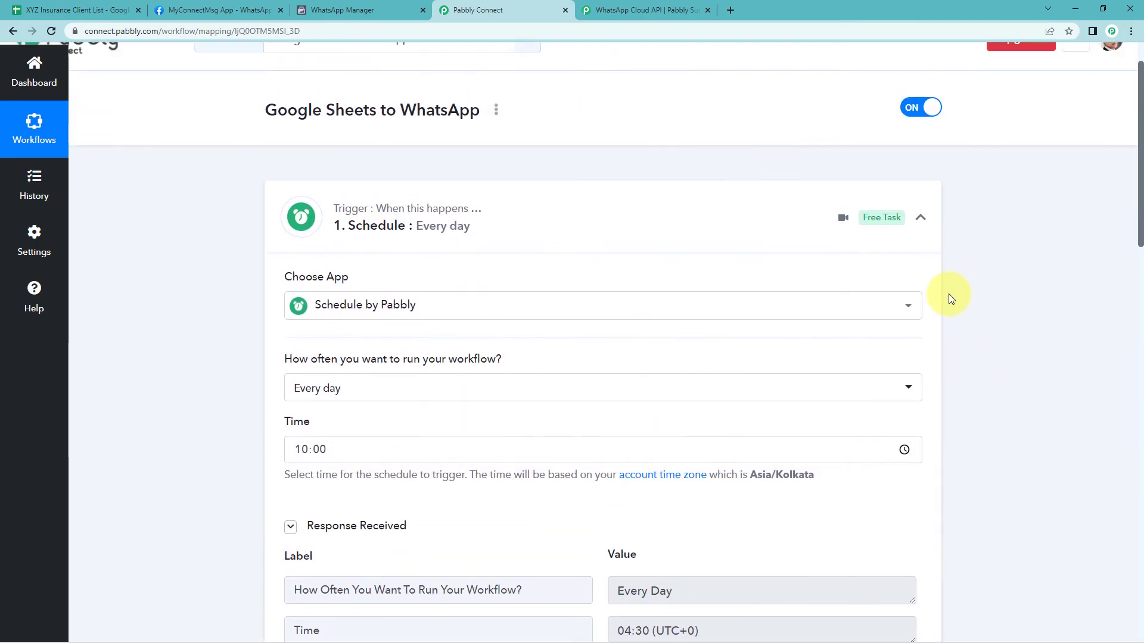
scroll(950, 298, up, 1)
click(919, 257)
scroll(179, 227, down, 1)
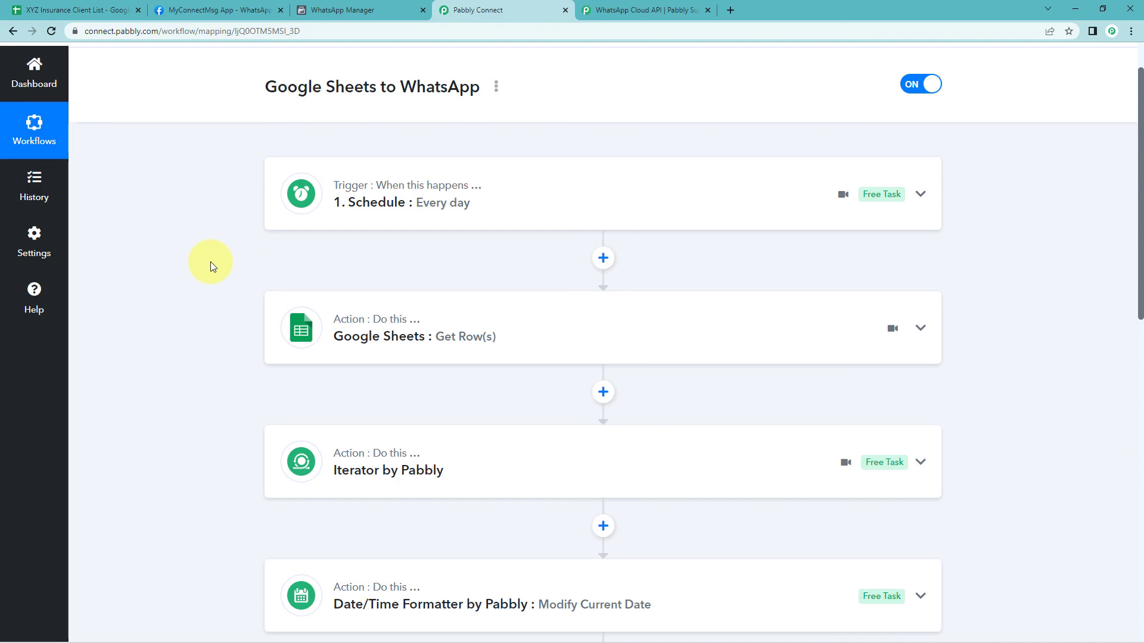
scroll(559, 102, up, 1)
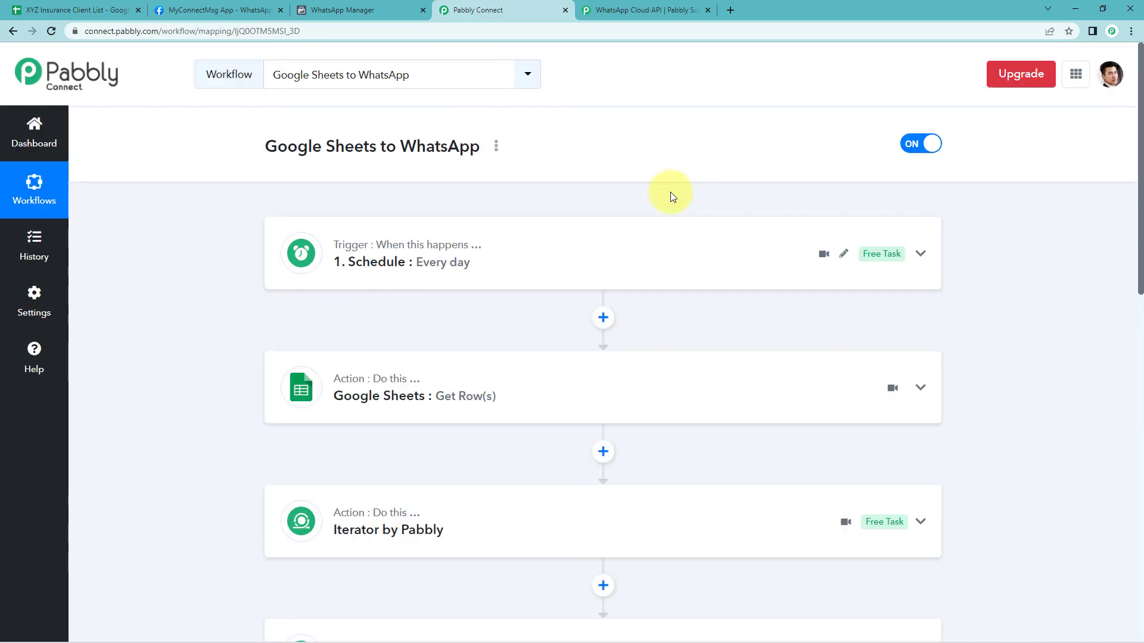